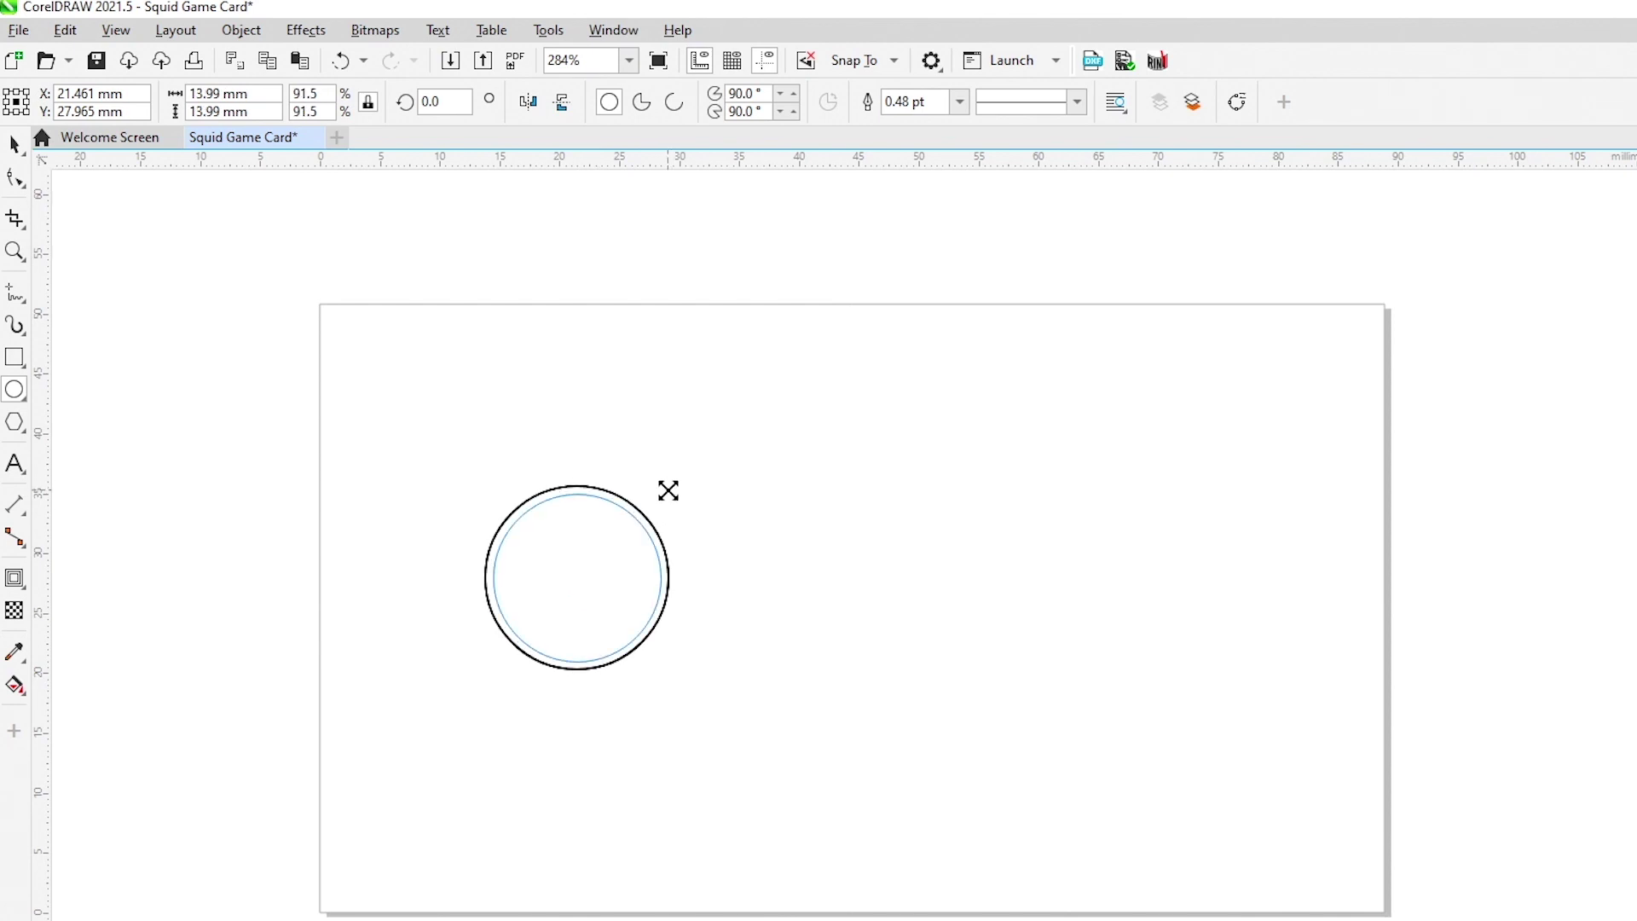
Set the diameters of the three concentric circles to 16 mm, 14 mm and 12 mm
{"action": "key", "text": "Tab"}
{"action": "double_click", "coordinate": [203, 93]}
{"action": "type", "text": "16"}
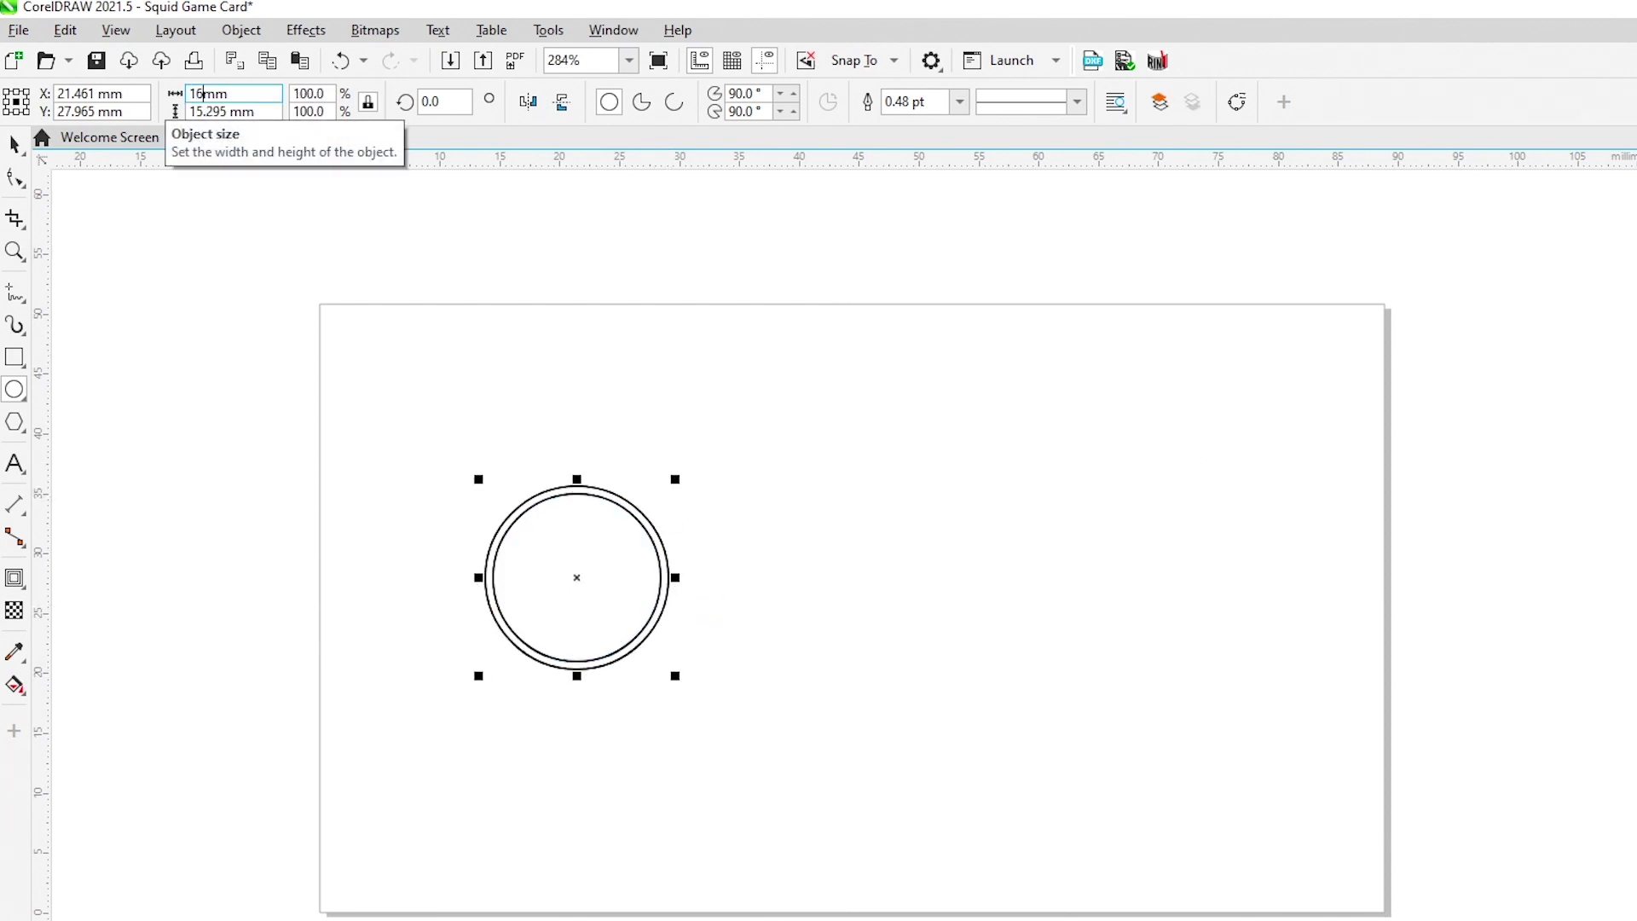
{"action": "key", "text": "Return"}
{"action": "left_click", "coordinate": [568, 494]}
{"action": "type", "text": "14"}
{"action": "key", "text": "Return"}
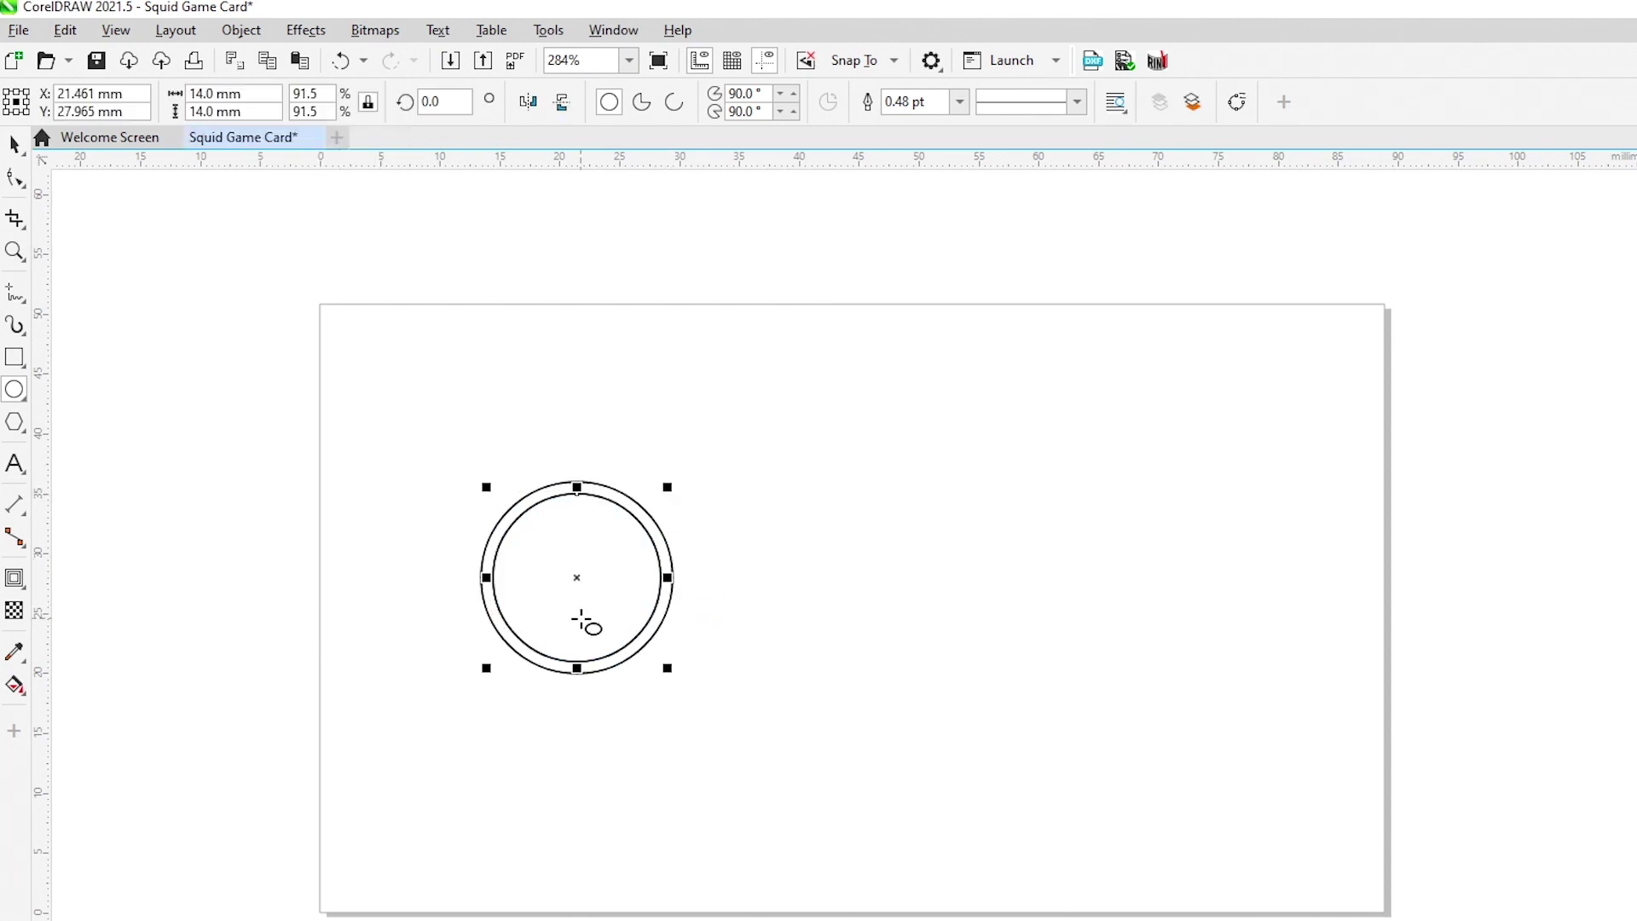
{"action": "double_click", "coordinate": [212, 96]}
{"action": "type", "text": "12"}
{"action": "key", "text": "Return"}
{"action": "left_click", "coordinate": [554, 755]}
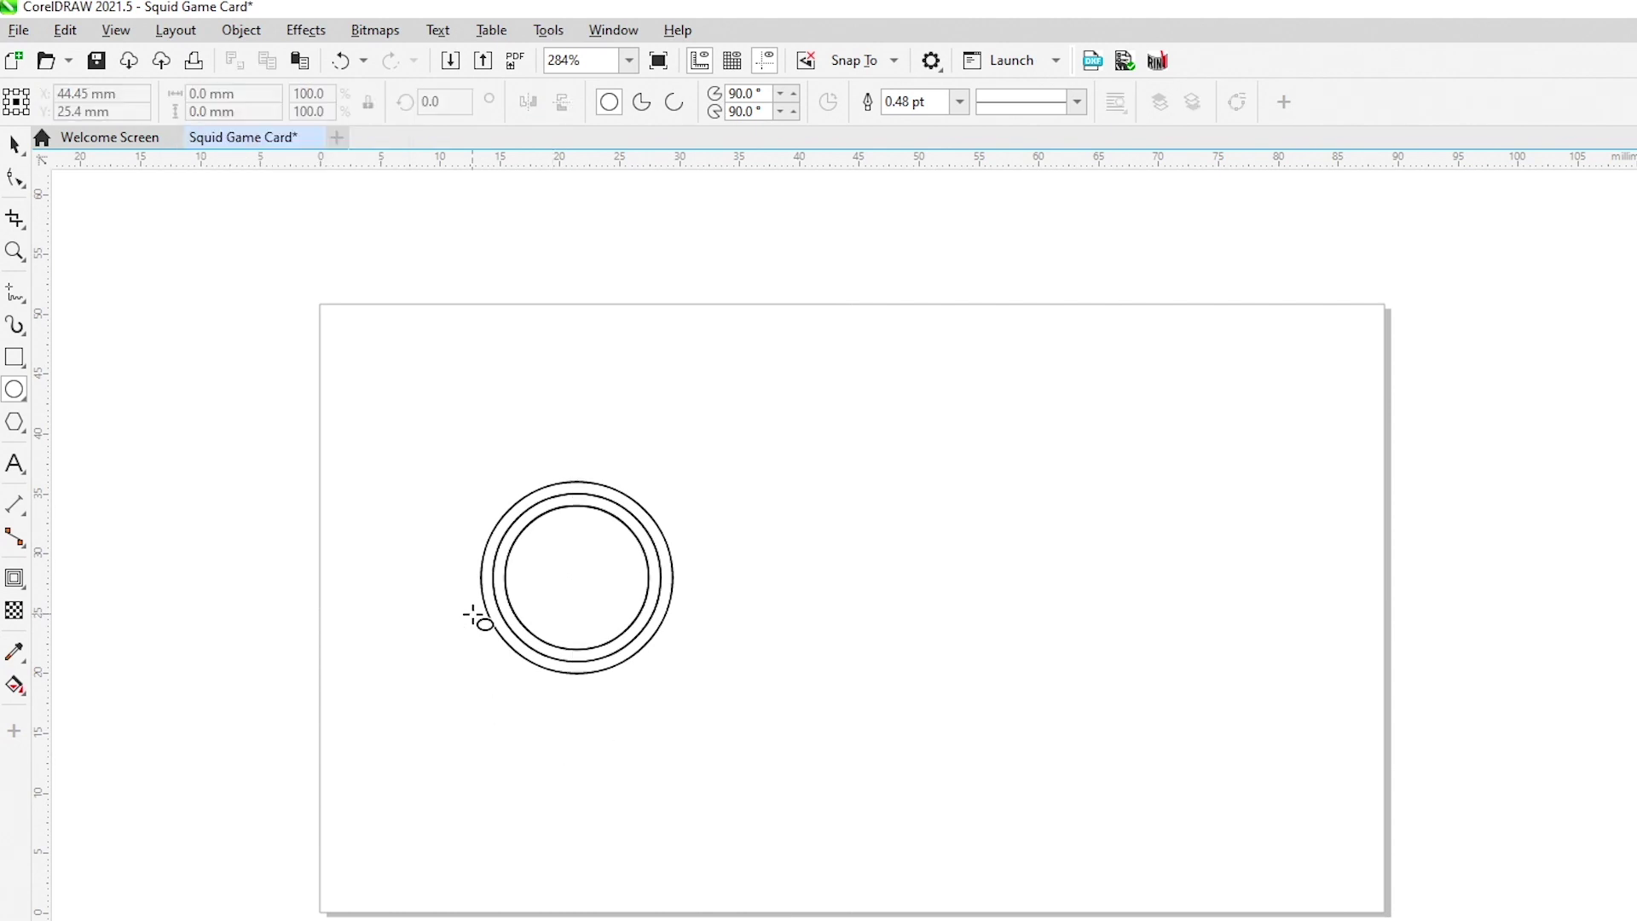
Resize the middle circle to 15 mm and the innermost circle to 14 mm
{"action": "left_click", "coordinate": [505, 535]}
{"action": "double_click", "coordinate": [200, 95]}
{"action": "type", "text": "15"}
{"action": "key", "text": "Return"}
{"action": "left_click", "coordinate": [505, 559]}
{"action": "double_click", "coordinate": [200, 93]}
{"action": "type", "text": "14"}
{"action": "key", "text": "Return"}
{"action": "left_click", "coordinate": [346, 642]}
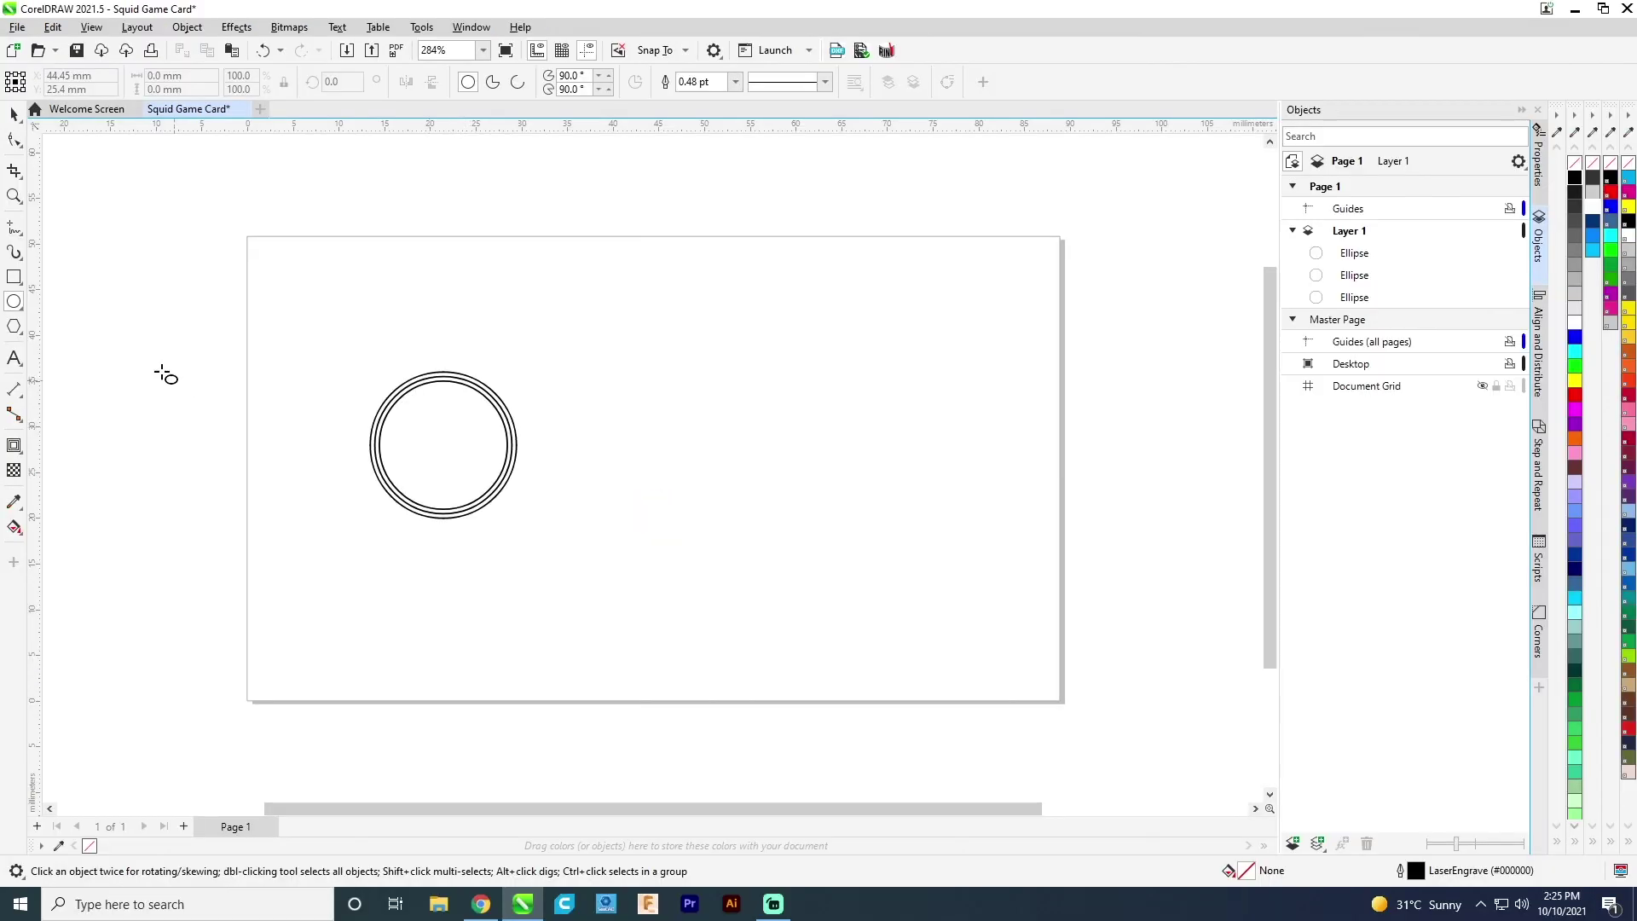
Draw a three-sided polygon about 26 by 9.5 mm and, beneath it, a rectangle about 14 by 9 mm
{"action": "left_click", "coordinate": [13, 279]}
{"action": "left_click", "coordinate": [13, 326]}
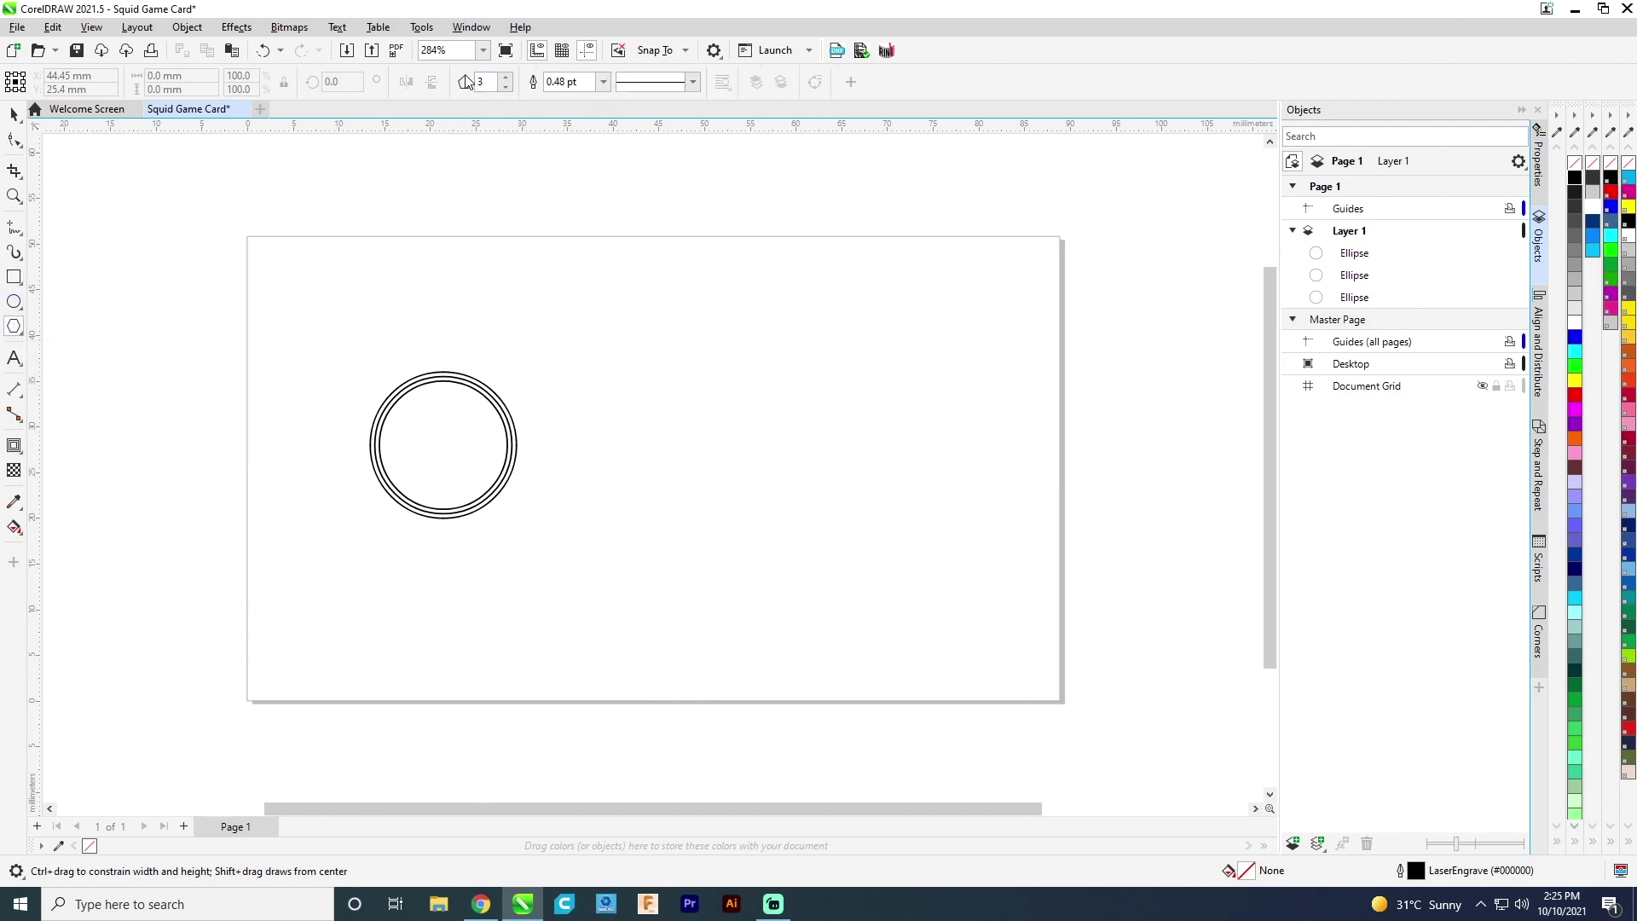
{"action": "left_click_drag", "start_coordinate": [670, 298], "coordinate": [933, 422]}
{"action": "key", "text": "F6"}
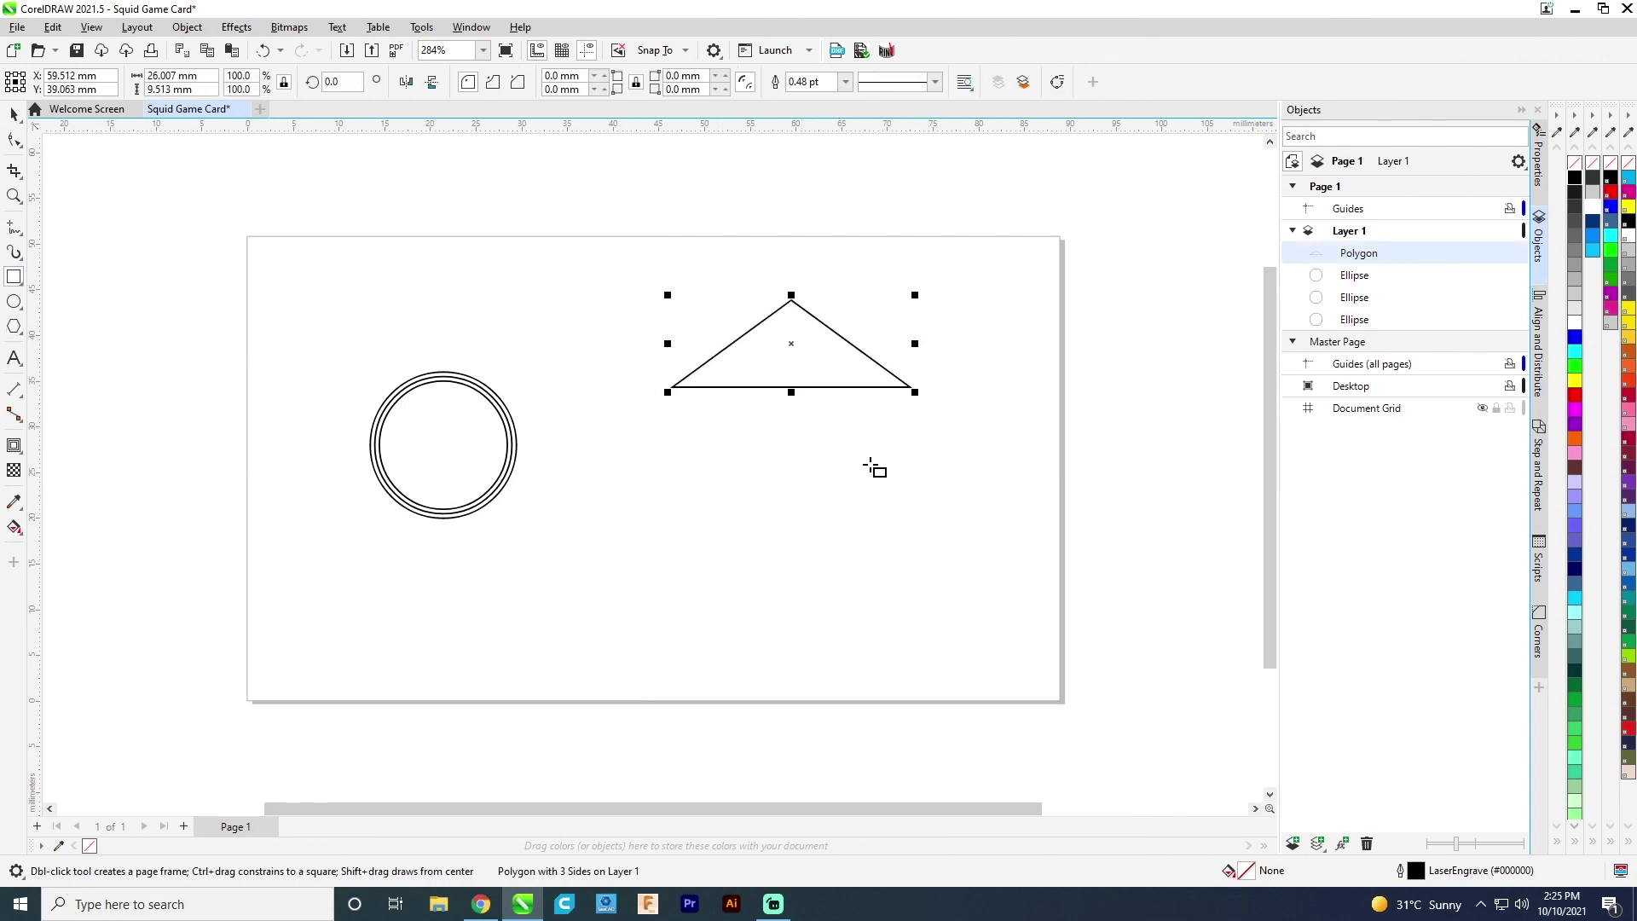
{"action": "left_click_drag", "start_coordinate": [738, 387], "coordinate": [861, 467]}
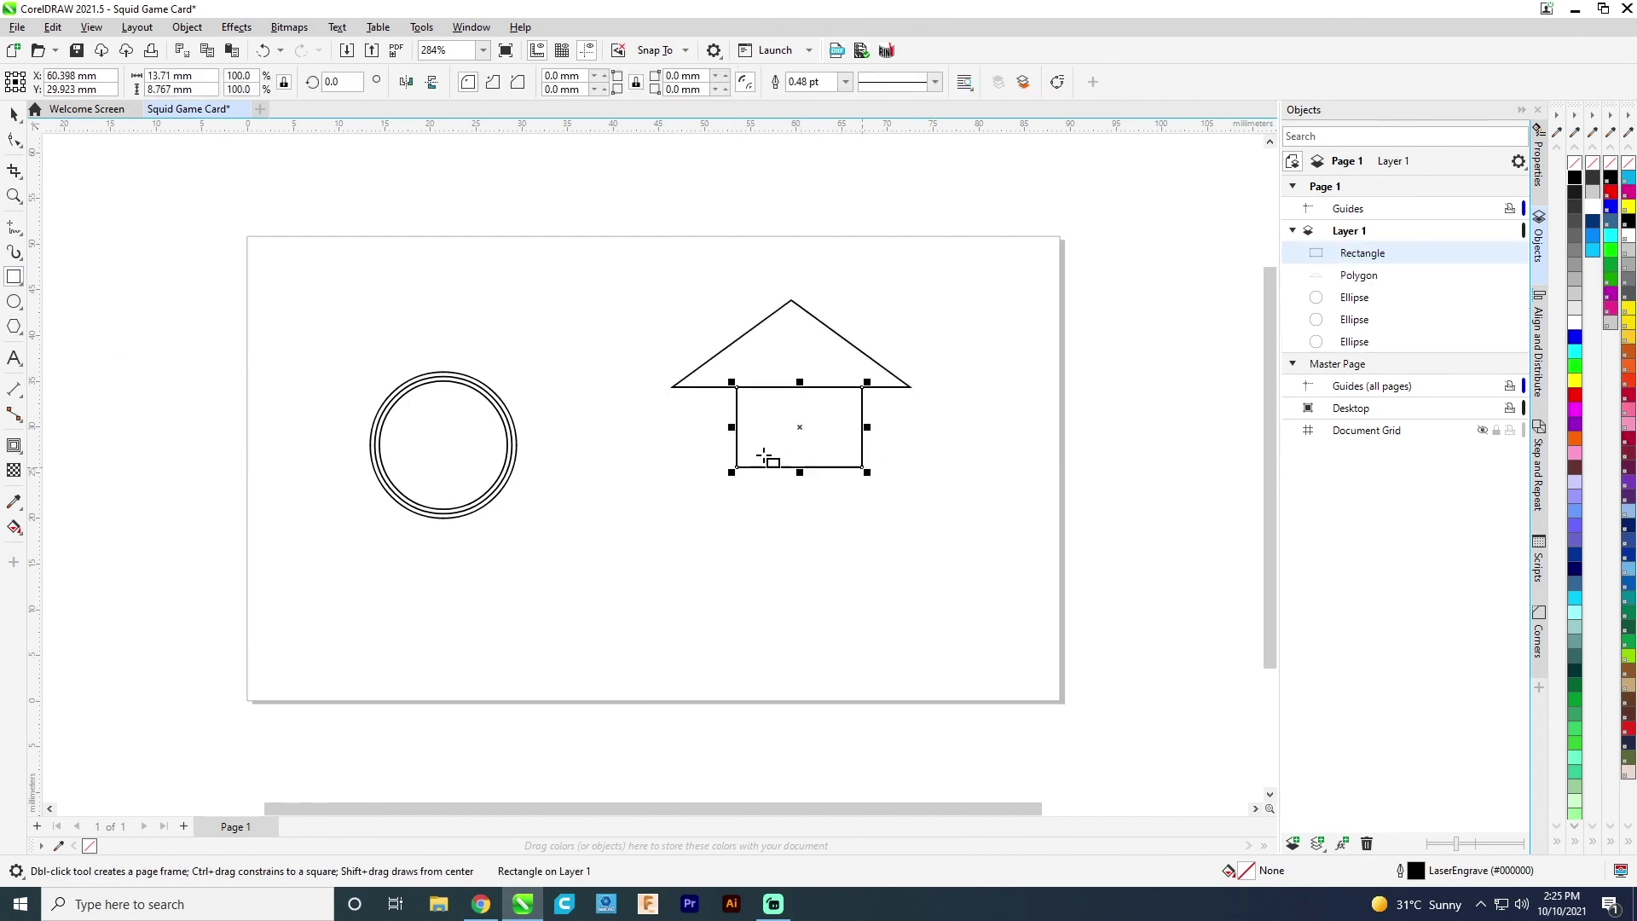
Centre the triangle over the rectangle and fit the scaled-down pair inside the circles, rotated about 18°
{"action": "left_click", "coordinate": [13, 115]}
{"action": "left_click_drag", "start_coordinate": [418, 290], "coordinate": [954, 488]}
{"action": "key", "text": "c"}
{"action": "left_click_drag", "start_coordinate": [602, 204], "coordinate": [992, 585]}
{"action": "left_click_drag", "start_coordinate": [915, 473], "coordinate": [830, 411]}
{"action": "left_click_drag", "start_coordinate": [744, 353], "coordinate": [442, 444]}
{"action": "left_click", "coordinate": [444, 444]}
{"action": "left_click_drag", "start_coordinate": [522, 502], "coordinate": [539, 475]}
Scale the triangle down to about 13.4 mm wide so its base corners meet the innermost circle
{"action": "scroll", "coordinate": [421, 438], "scroll_direction": "up", "scroll_amount": 3}
{"action": "left_click", "coordinate": [383, 413]}
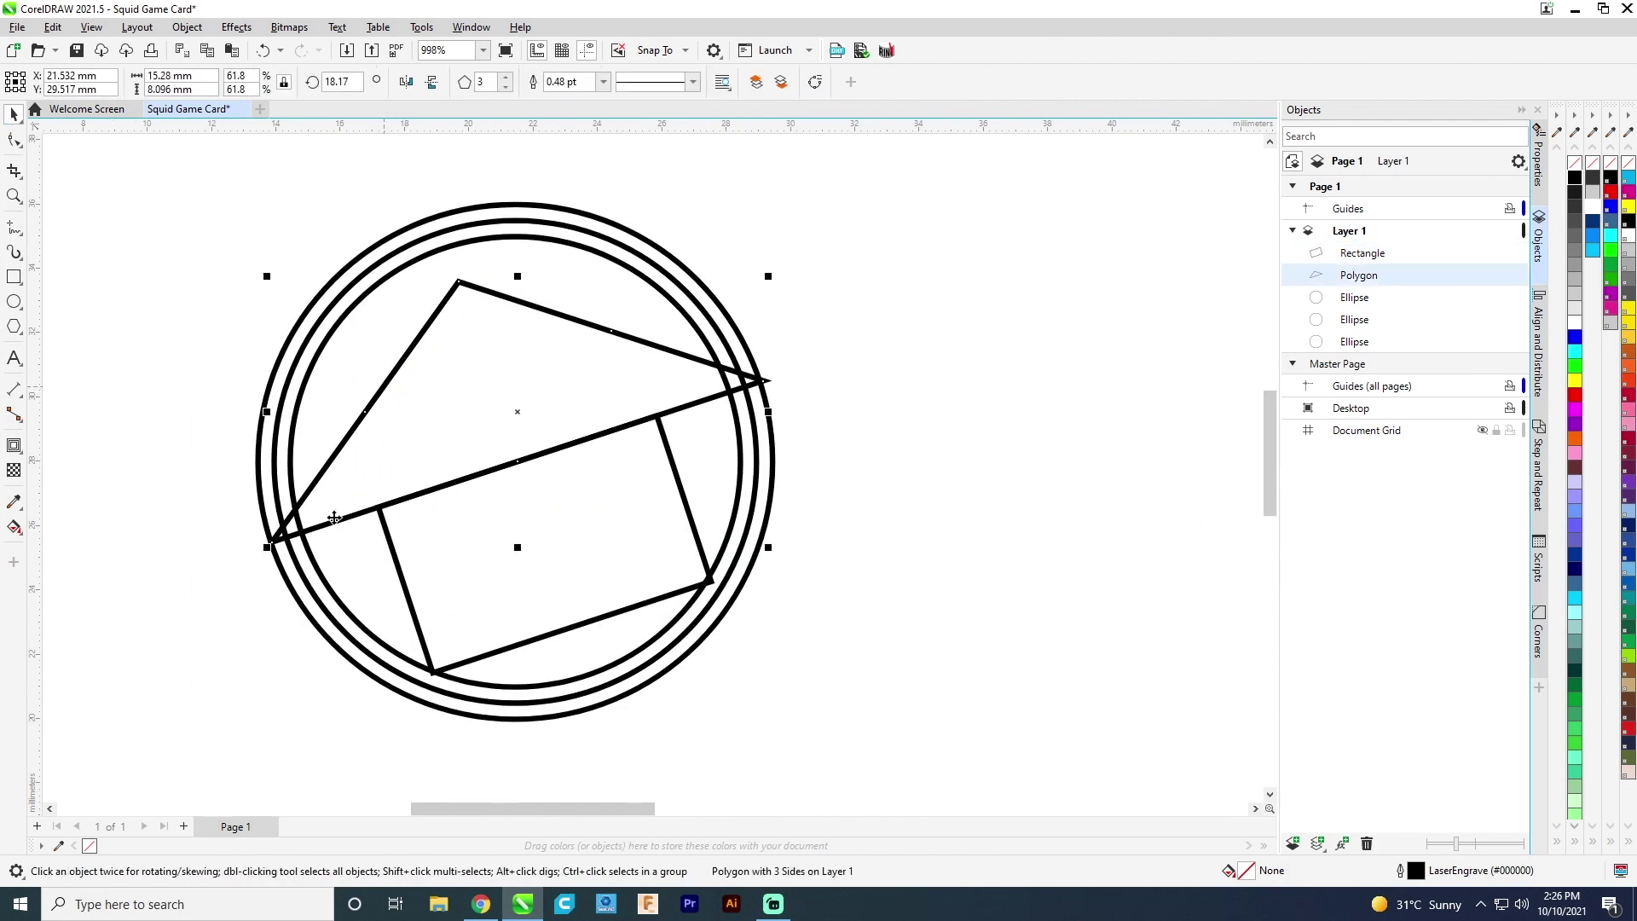
{"action": "left_click_drag", "start_coordinate": [265, 548], "coordinate": [291, 539]}
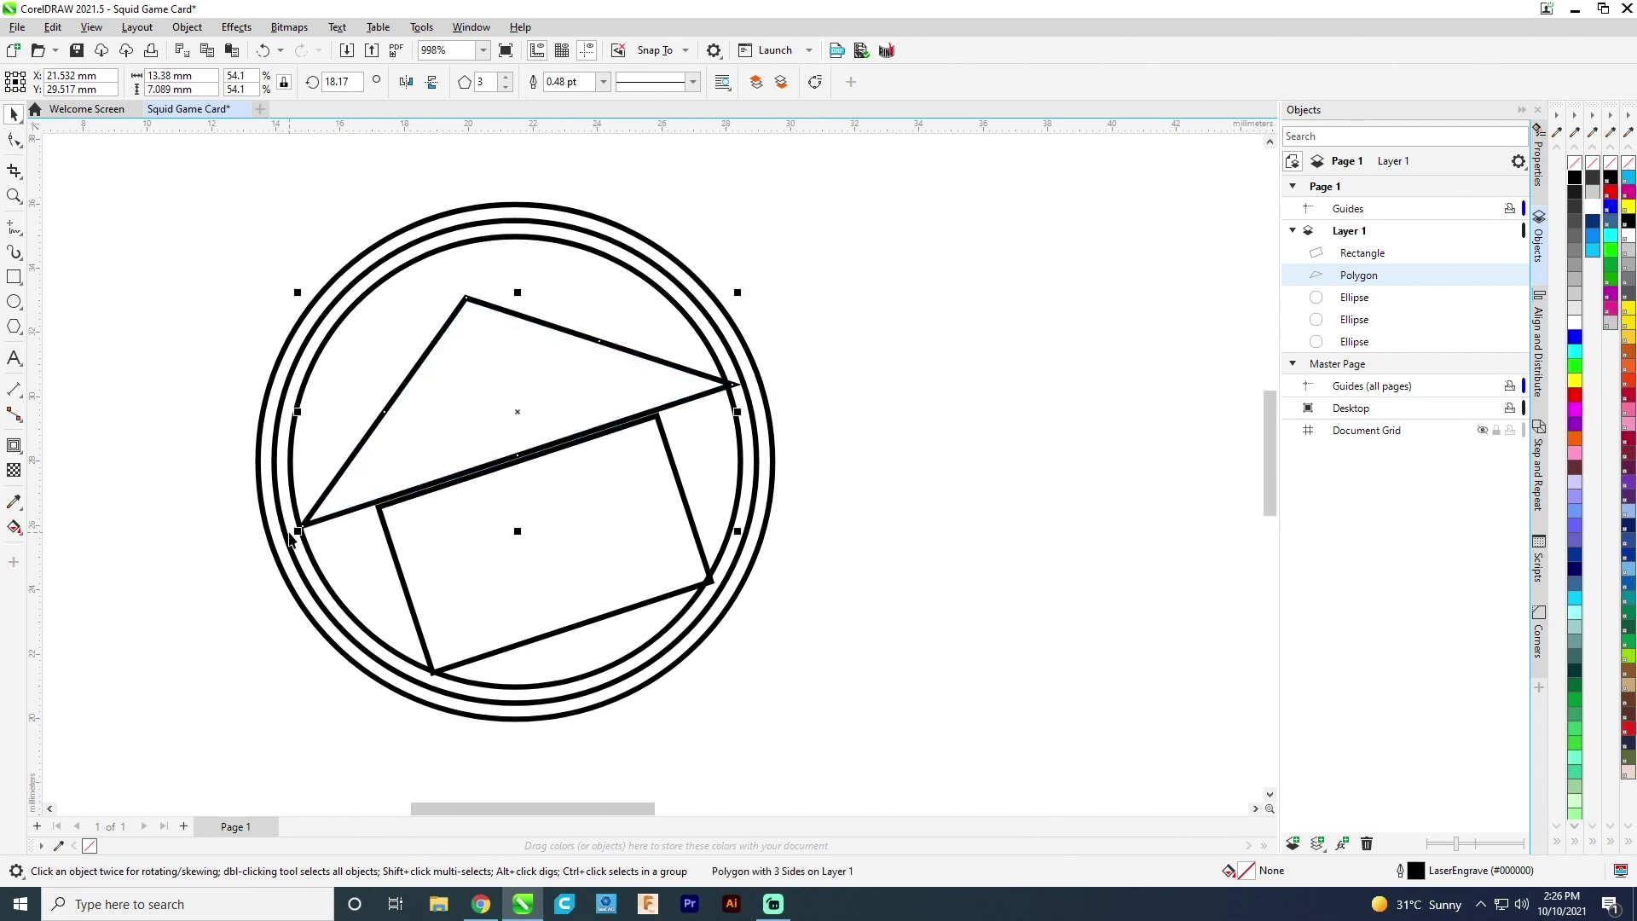
Convert the triangle to curves, remove the extra nodes on its two upper sides and move its apex to the innermost circle
{"action": "right_click", "coordinate": [407, 375]}
{"action": "left_click", "coordinate": [475, 376]}
{"action": "key", "text": "F10"}
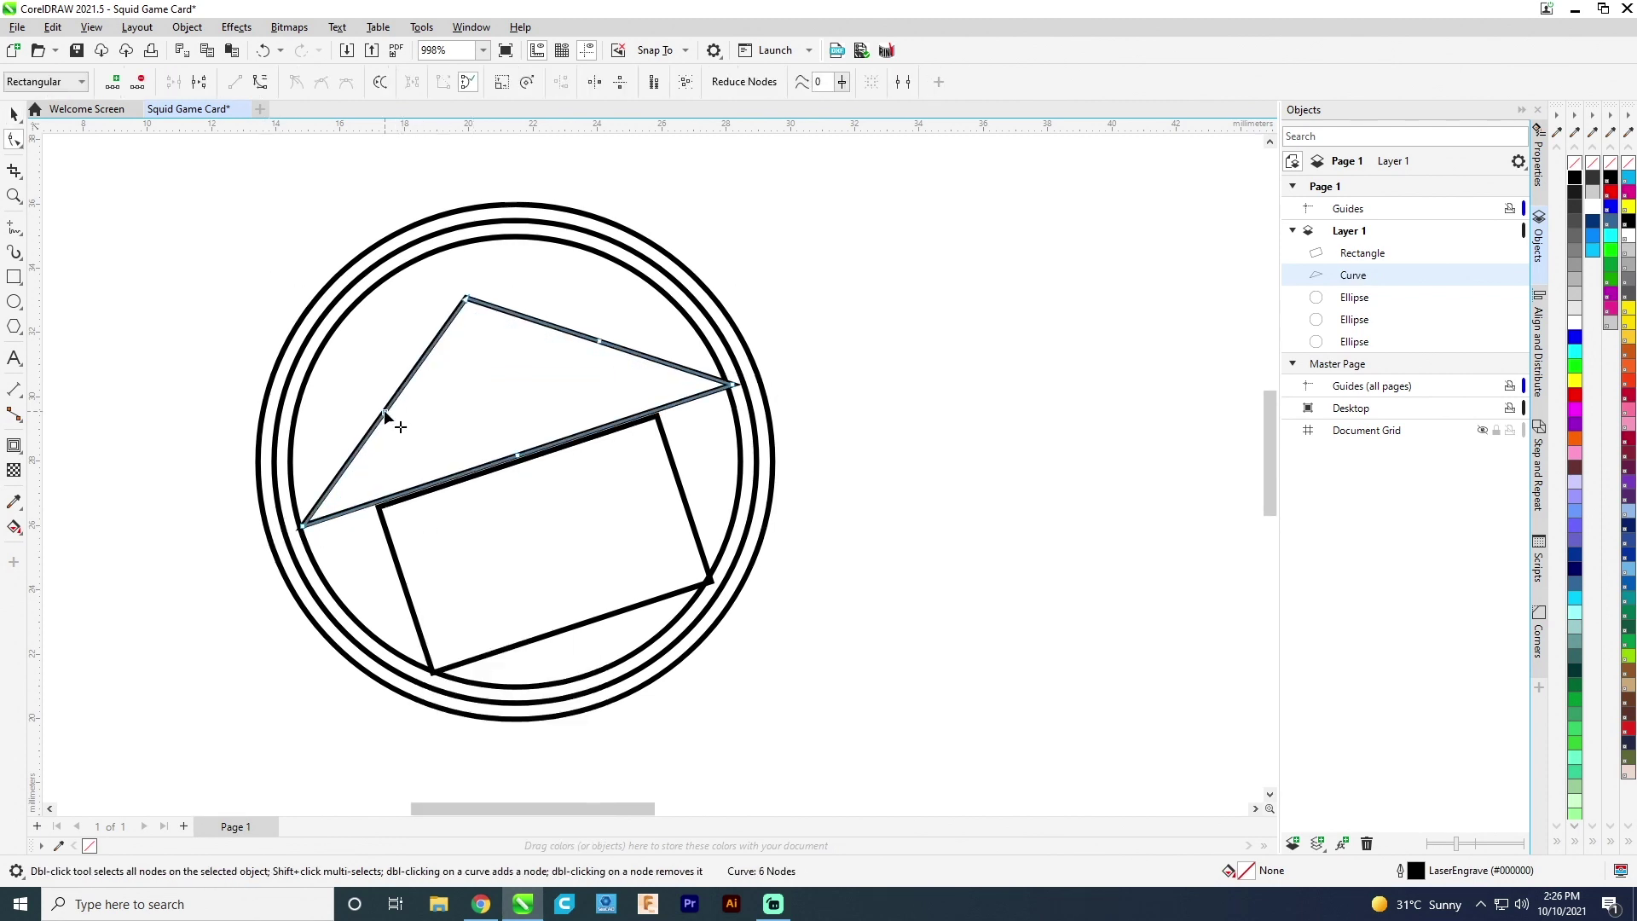
{"action": "left_click_drag", "start_coordinate": [465, 300], "coordinate": [489, 242]}
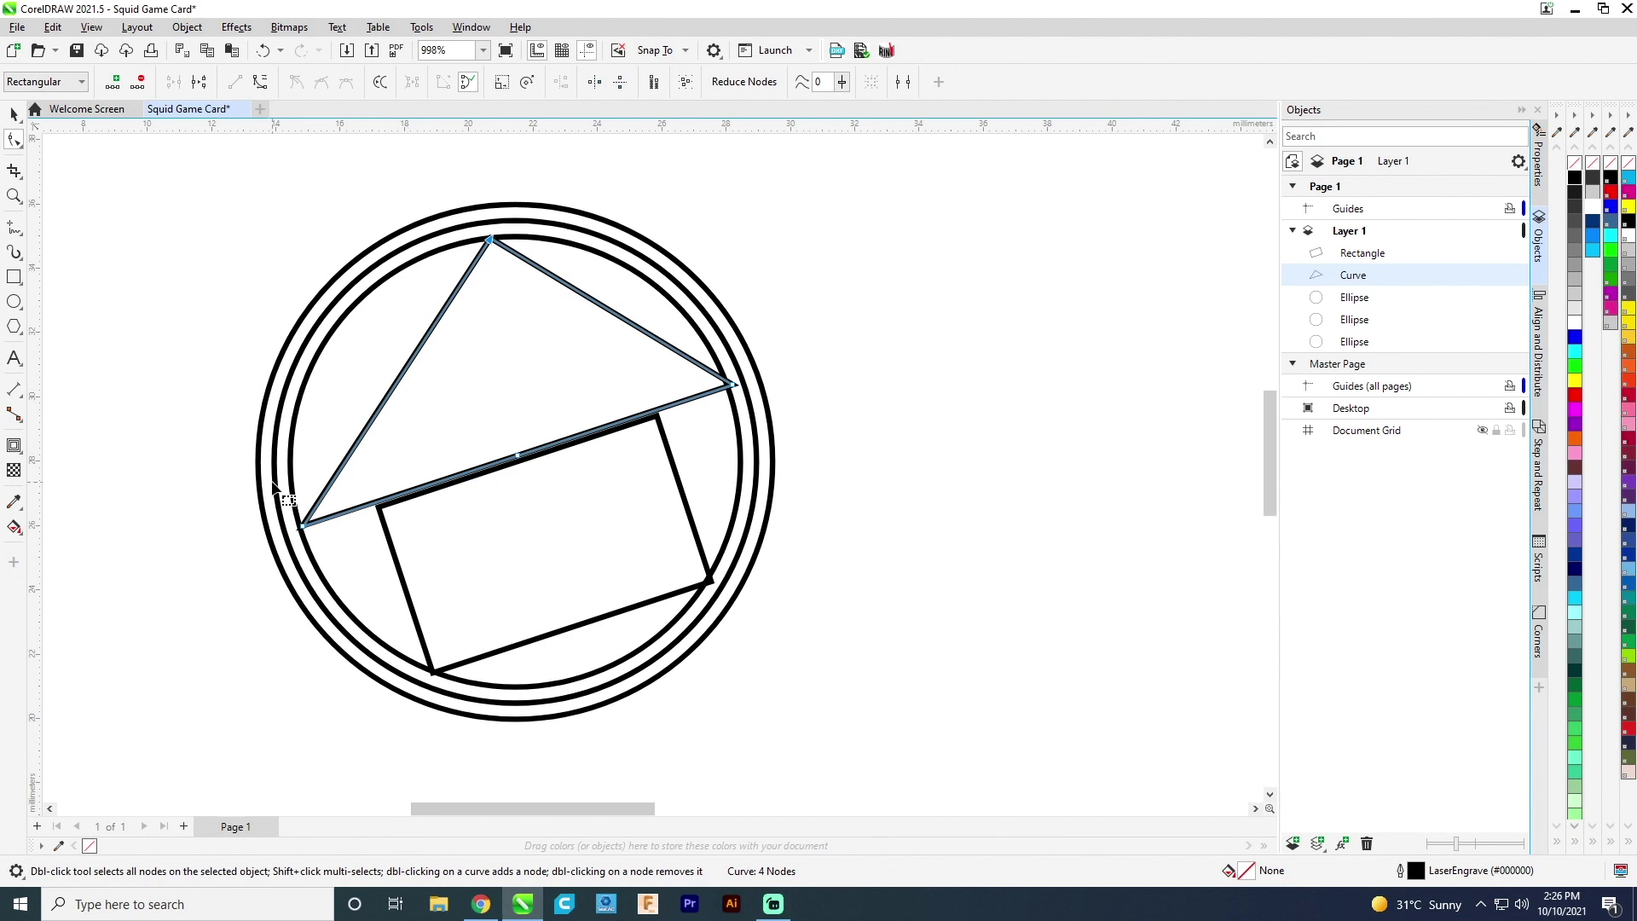
Add an outside contour of about 0.5 mm to both the triangle and the rectangle
{"action": "left_click", "coordinate": [13, 115]}
{"action": "left_click", "coordinate": [14, 444]}
{"action": "left_click", "coordinate": [611, 86]}
{"action": "left_click", "coordinate": [612, 86]}
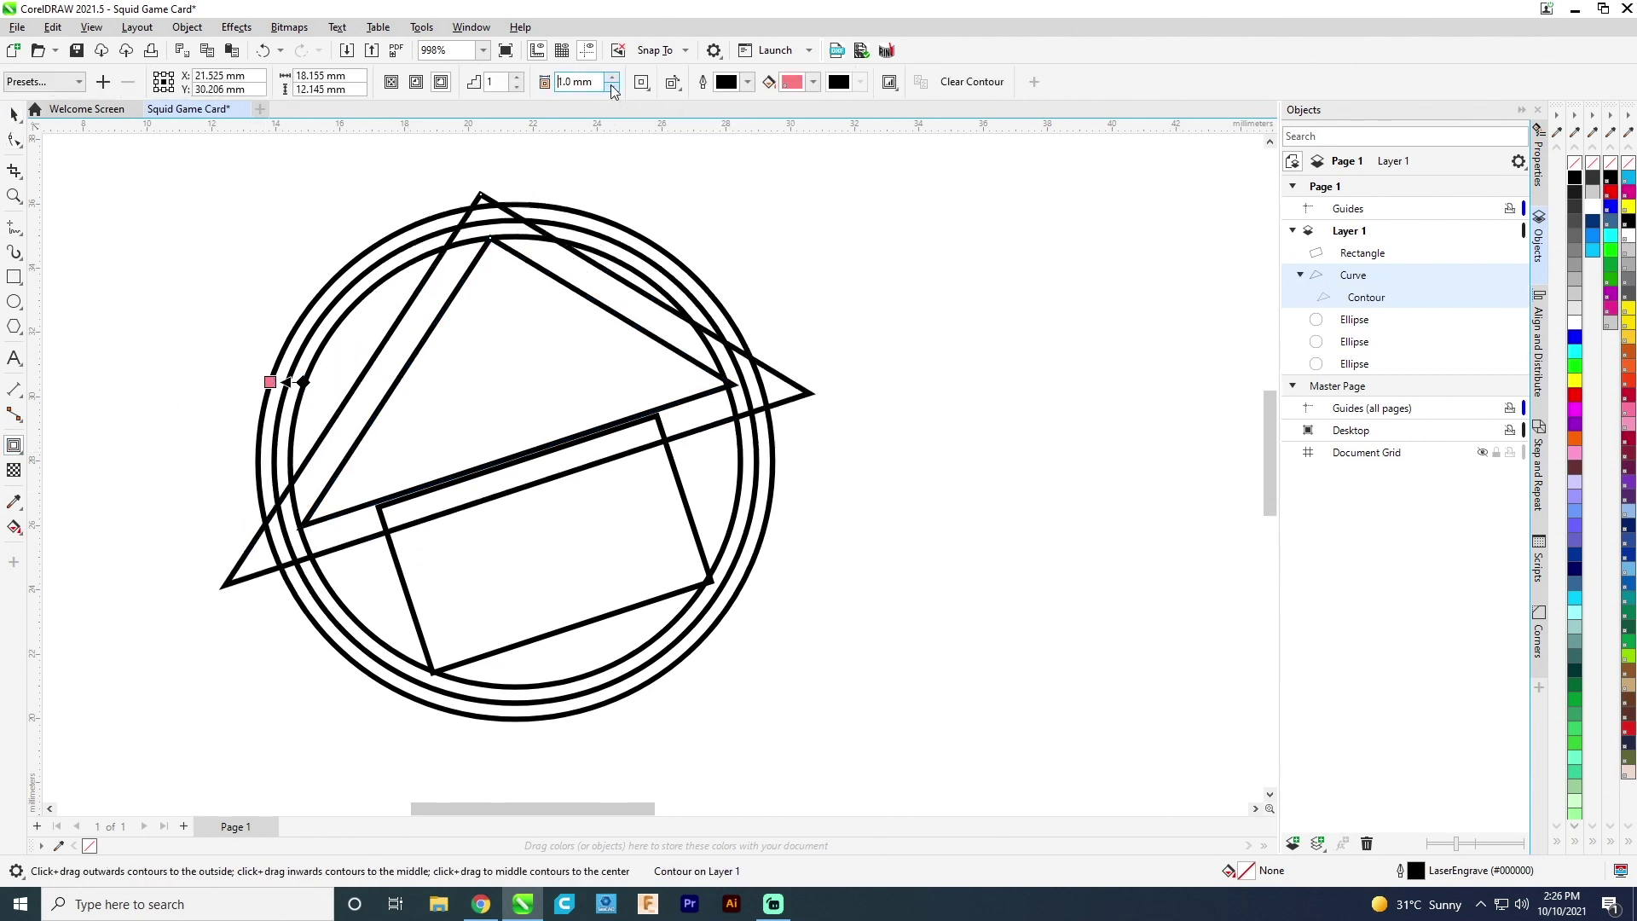
{"action": "left_click", "coordinate": [611, 86]}
{"action": "left_click", "coordinate": [612, 86]}
{"action": "left_click", "coordinate": [685, 503]}
{"action": "left_click", "coordinate": [612, 86]}
{"action": "left_click", "coordinate": [612, 77]}
{"action": "left_click", "coordinate": [585, 82]}
{"action": "key", "text": "BackSpace"}
{"action": "key", "text": "BackSpace"}
{"action": "key", "text": "Return"}
{"action": "left_click", "coordinate": [13, 114]}
{"action": "left_click", "coordinate": [77, 248]}
Convert the rectangle to curves and shift its two upper corner nodes down so its frame meets the triangle's base frame
{"action": "left_click", "coordinate": [409, 600]}
{"action": "key", "text": "F10"}
{"action": "left_click_drag", "start_coordinate": [382, 510], "coordinate": [397, 532]}
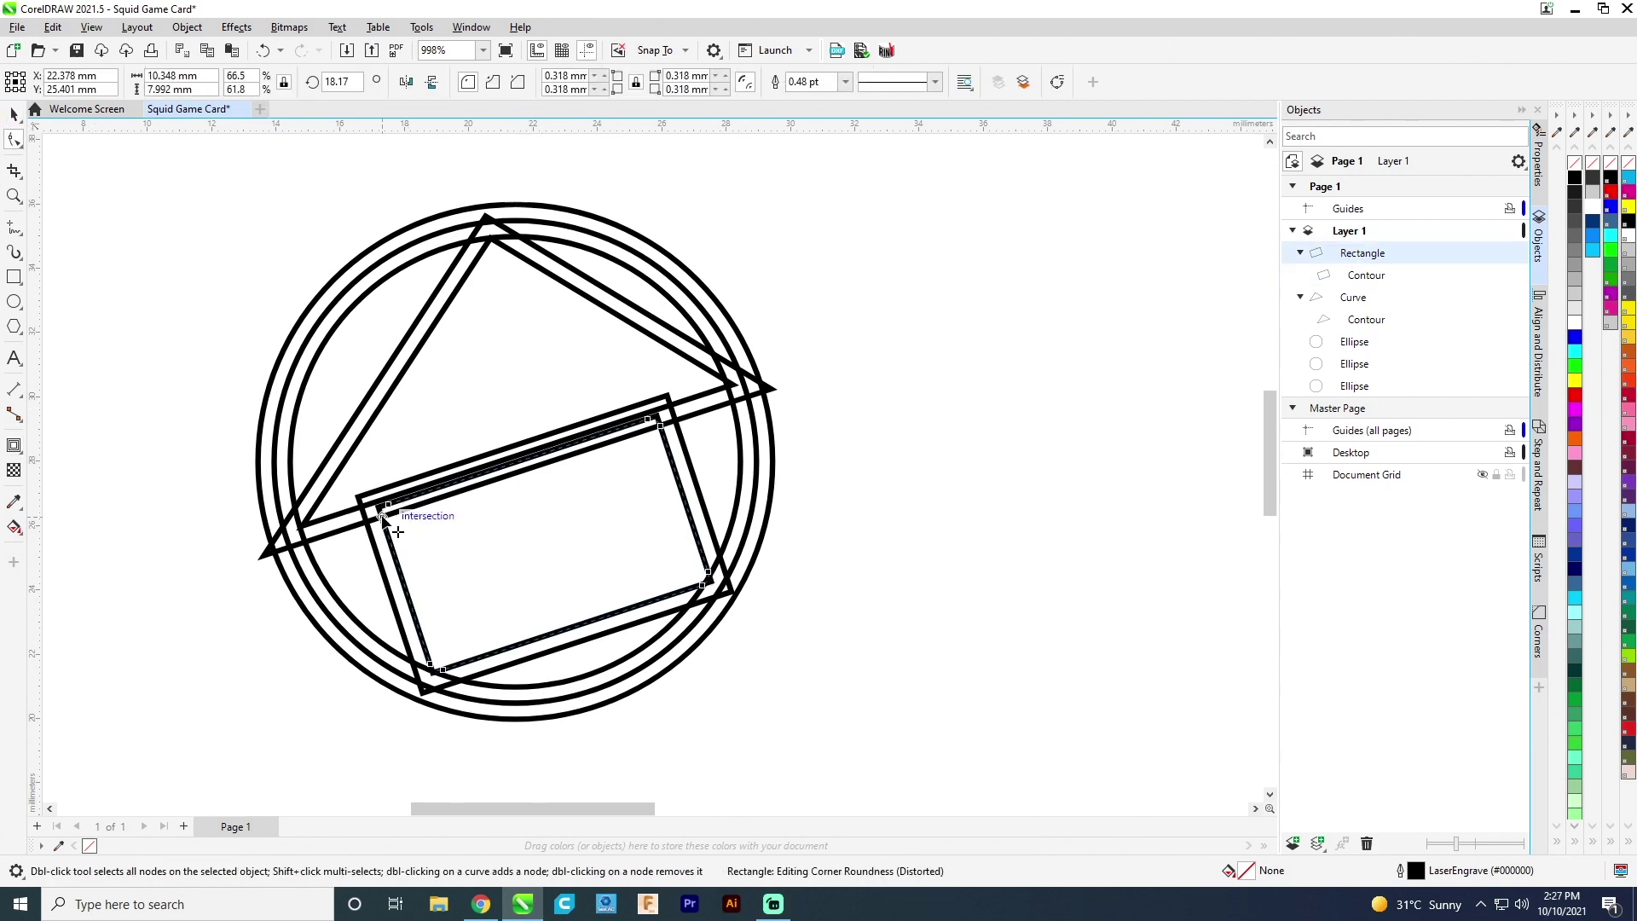
{"action": "right_click", "coordinate": [395, 555]}
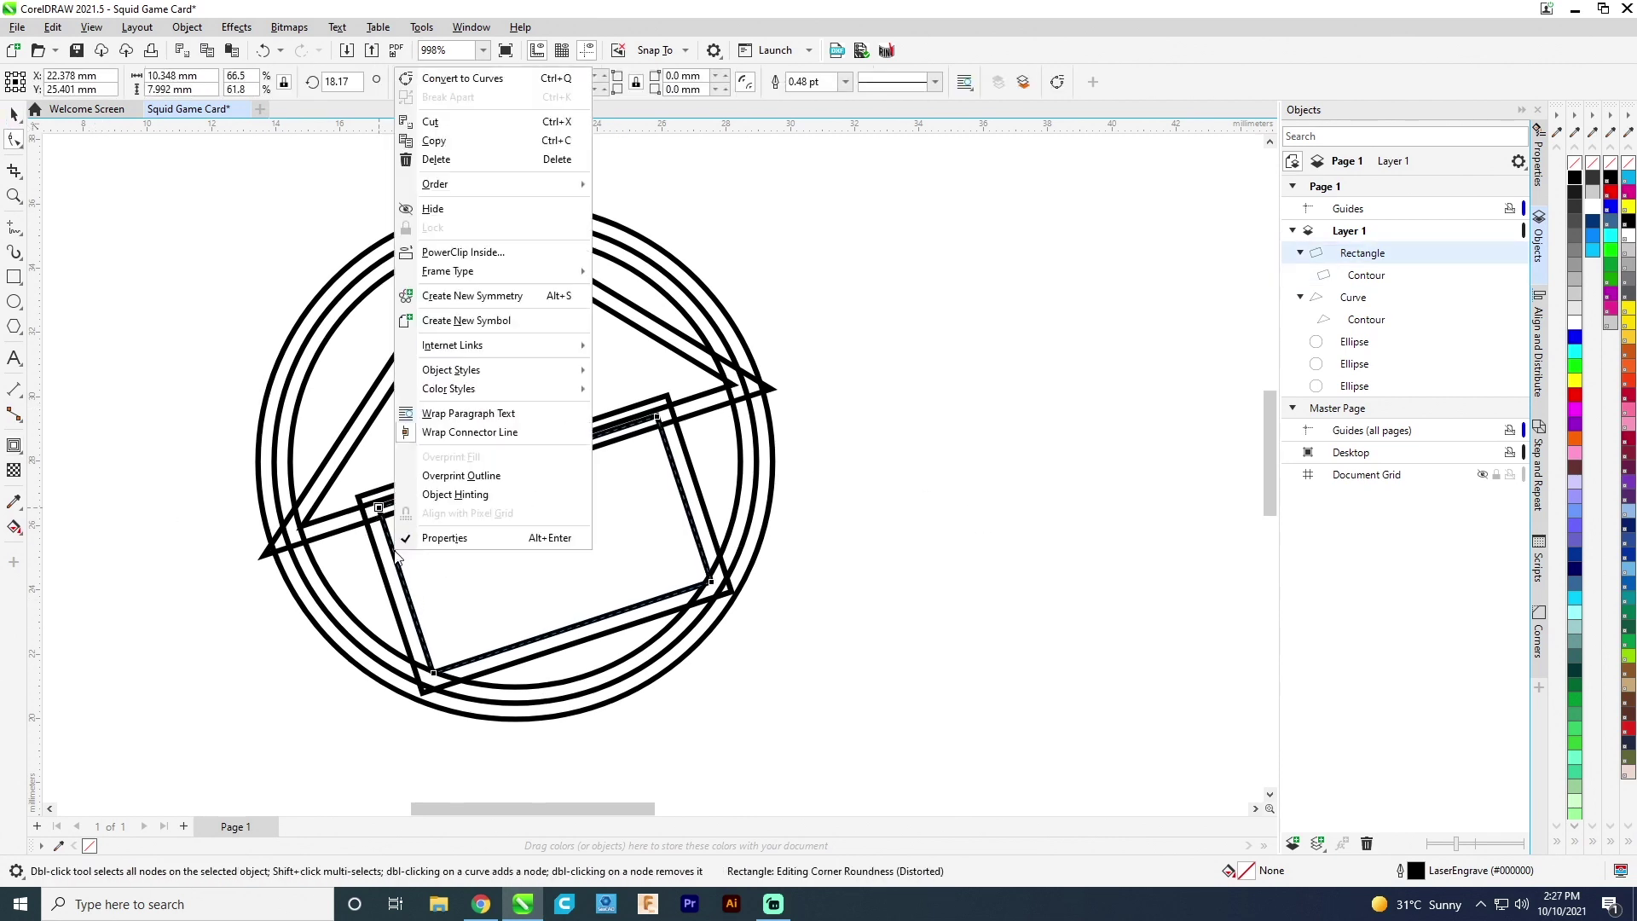
{"action": "left_click", "coordinate": [435, 78]}
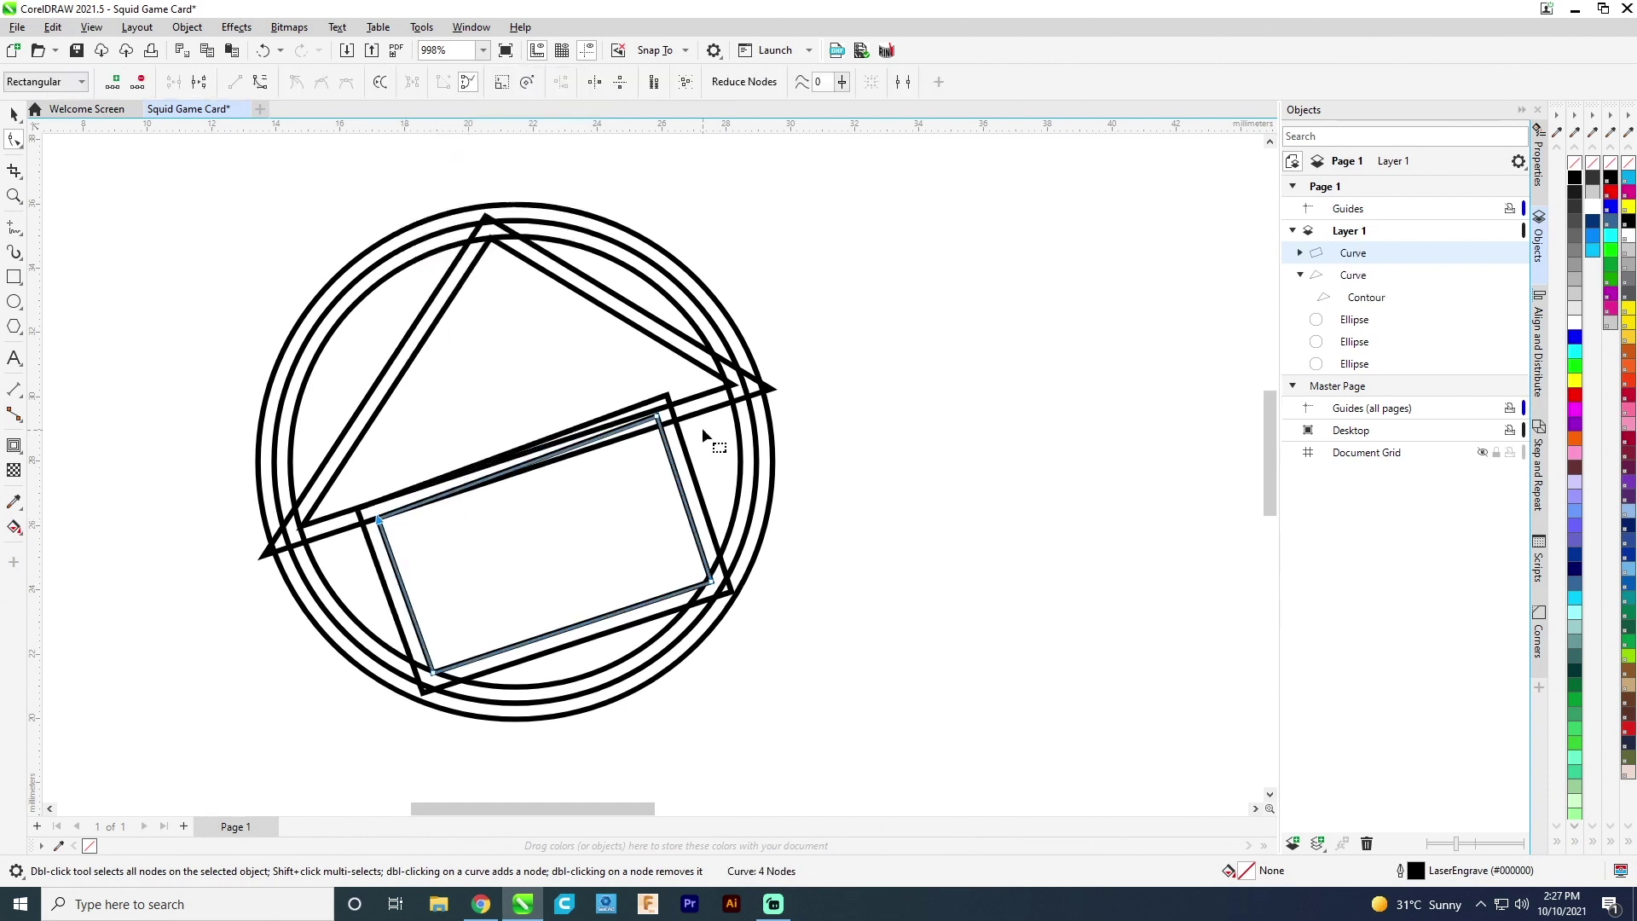
{"action": "left_click", "coordinate": [15, 113]}
{"action": "left_click", "coordinate": [114, 262]}
Break apart the contours of the rectangle and triangle and subtract each inner shape to make two hollow frames
{"action": "left_click", "coordinate": [398, 580]}
{"action": "left_click", "coordinate": [1301, 254]}
{"action": "right_click", "coordinate": [1363, 274]}
{"action": "left_click", "coordinate": [1393, 288]}
{"action": "left_click", "coordinate": [605, 82]}
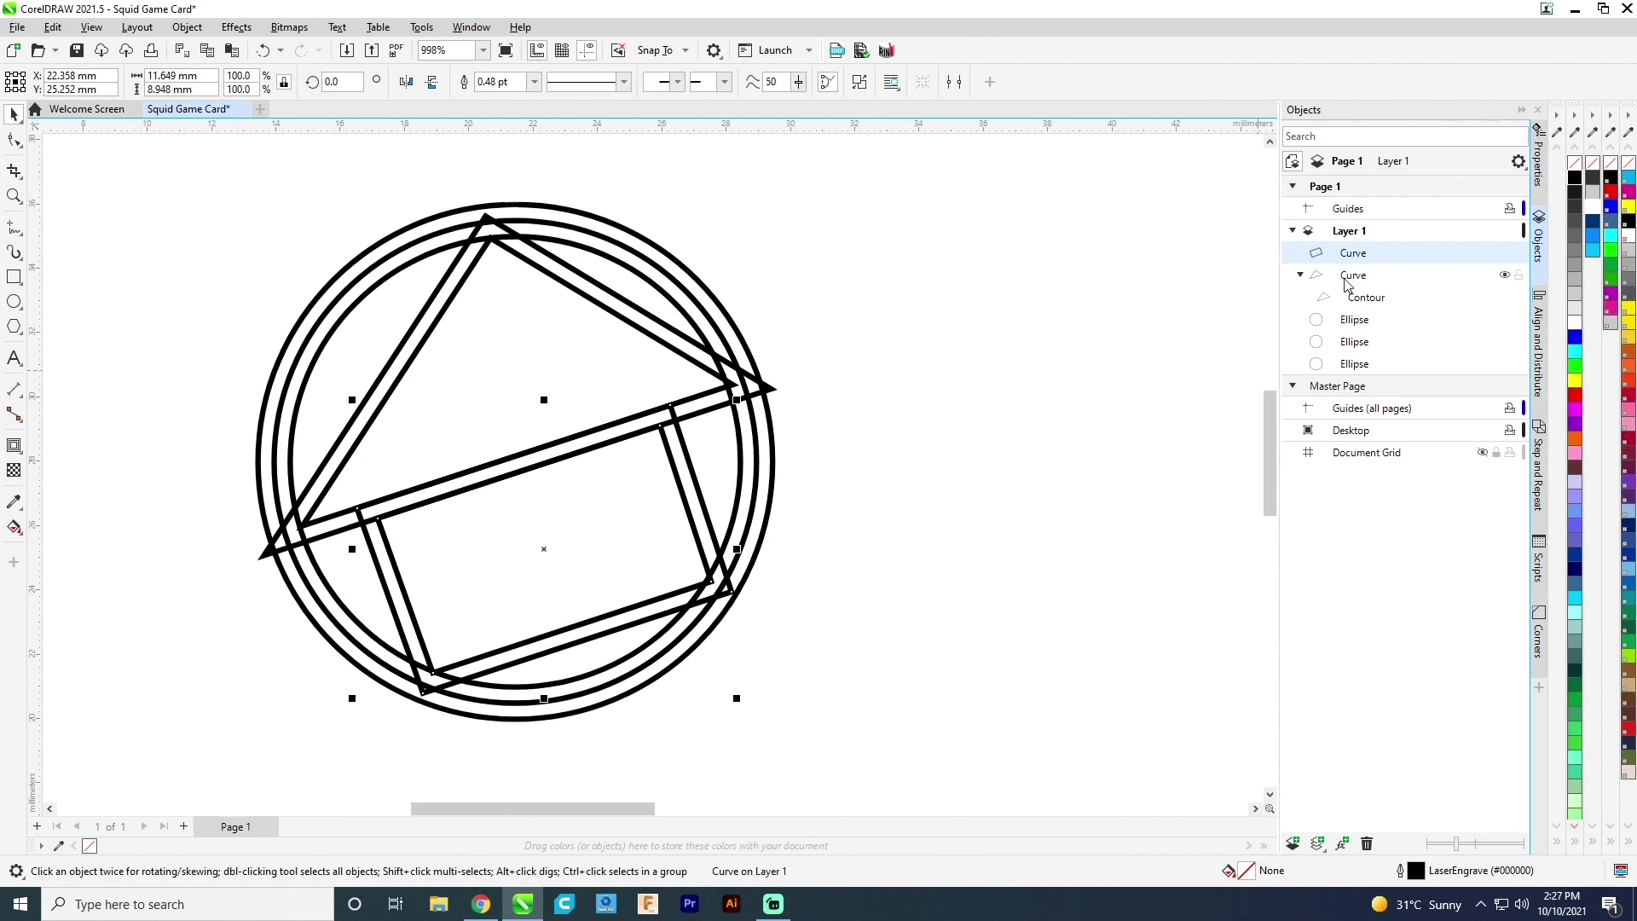
{"action": "left_click", "coordinate": [1365, 300]}
{"action": "right_click", "coordinate": [1370, 298]}
{"action": "left_click", "coordinate": [1401, 309]}
{"action": "left_click", "coordinate": [600, 83]}
Weld the rectangle and triangle frames into one shape and cut it out of the innermost circle
{"action": "left_click", "coordinate": [1355, 256], "text": "shift"}
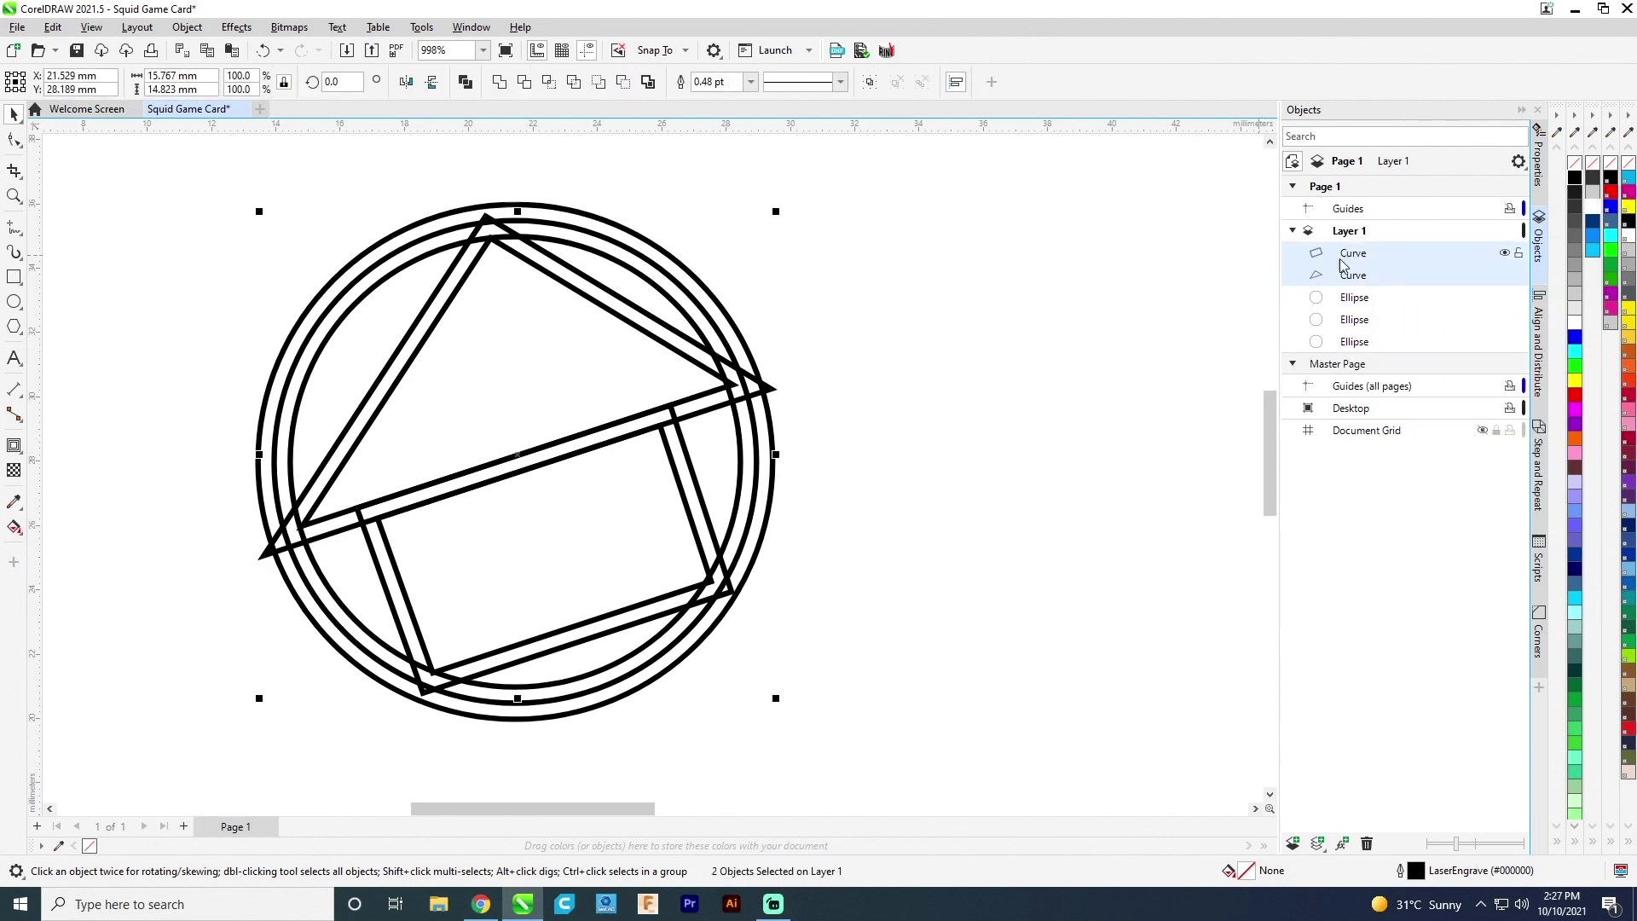
{"action": "left_click", "coordinate": [623, 83]}
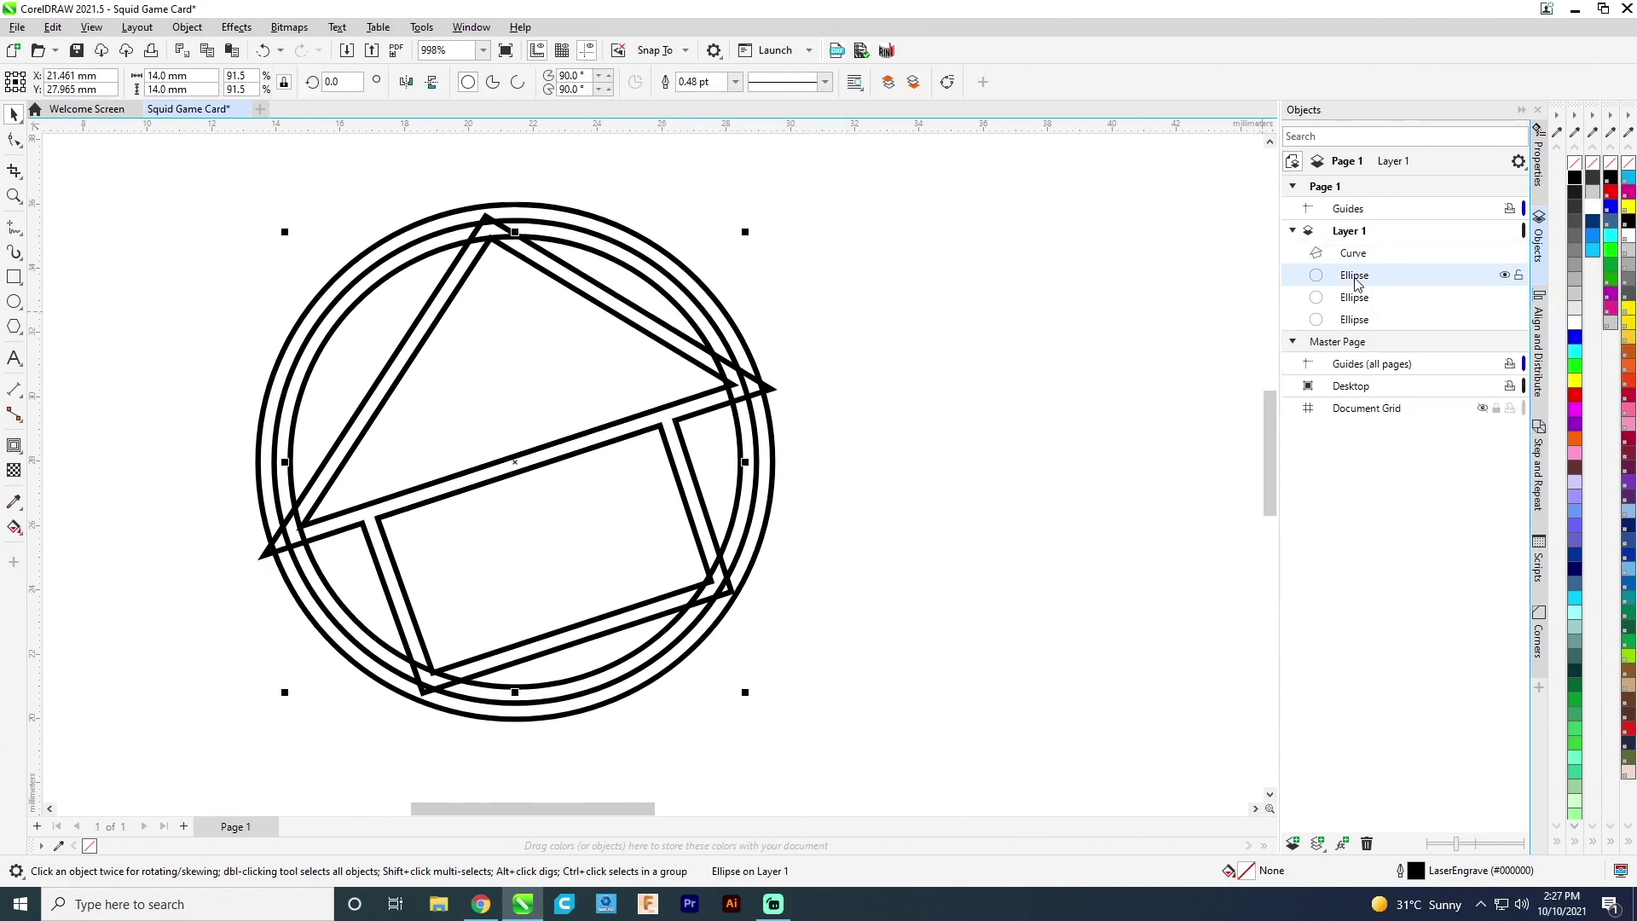
{"action": "left_click", "coordinate": [624, 83]}
Subtract the 15 mm circle from the 16 mm circle and weld the resulting ring with the cut-out inner disc
{"action": "left_click", "coordinate": [1353, 275]}
{"action": "left_click", "coordinate": [1353, 297], "text": "shift"}
{"action": "left_click", "coordinate": [623, 83]}
{"action": "left_click", "coordinate": [1352, 256], "text": "shift"}
{"action": "left_click", "coordinate": [503, 82]}
Fill the welded logo with black and remove its outline
{"action": "left_click", "coordinate": [1574, 177]}
{"action": "right_click", "coordinate": [1575, 162]}
{"action": "key", "text": "Escape"}
Scale the logo down to about 13.7 mm in diameter
{"action": "scroll", "coordinate": [504, 558], "scroll_direction": "down", "scroll_amount": 4}
{"action": "scroll", "coordinate": [507, 563], "scroll_direction": "down", "scroll_amount": 1}
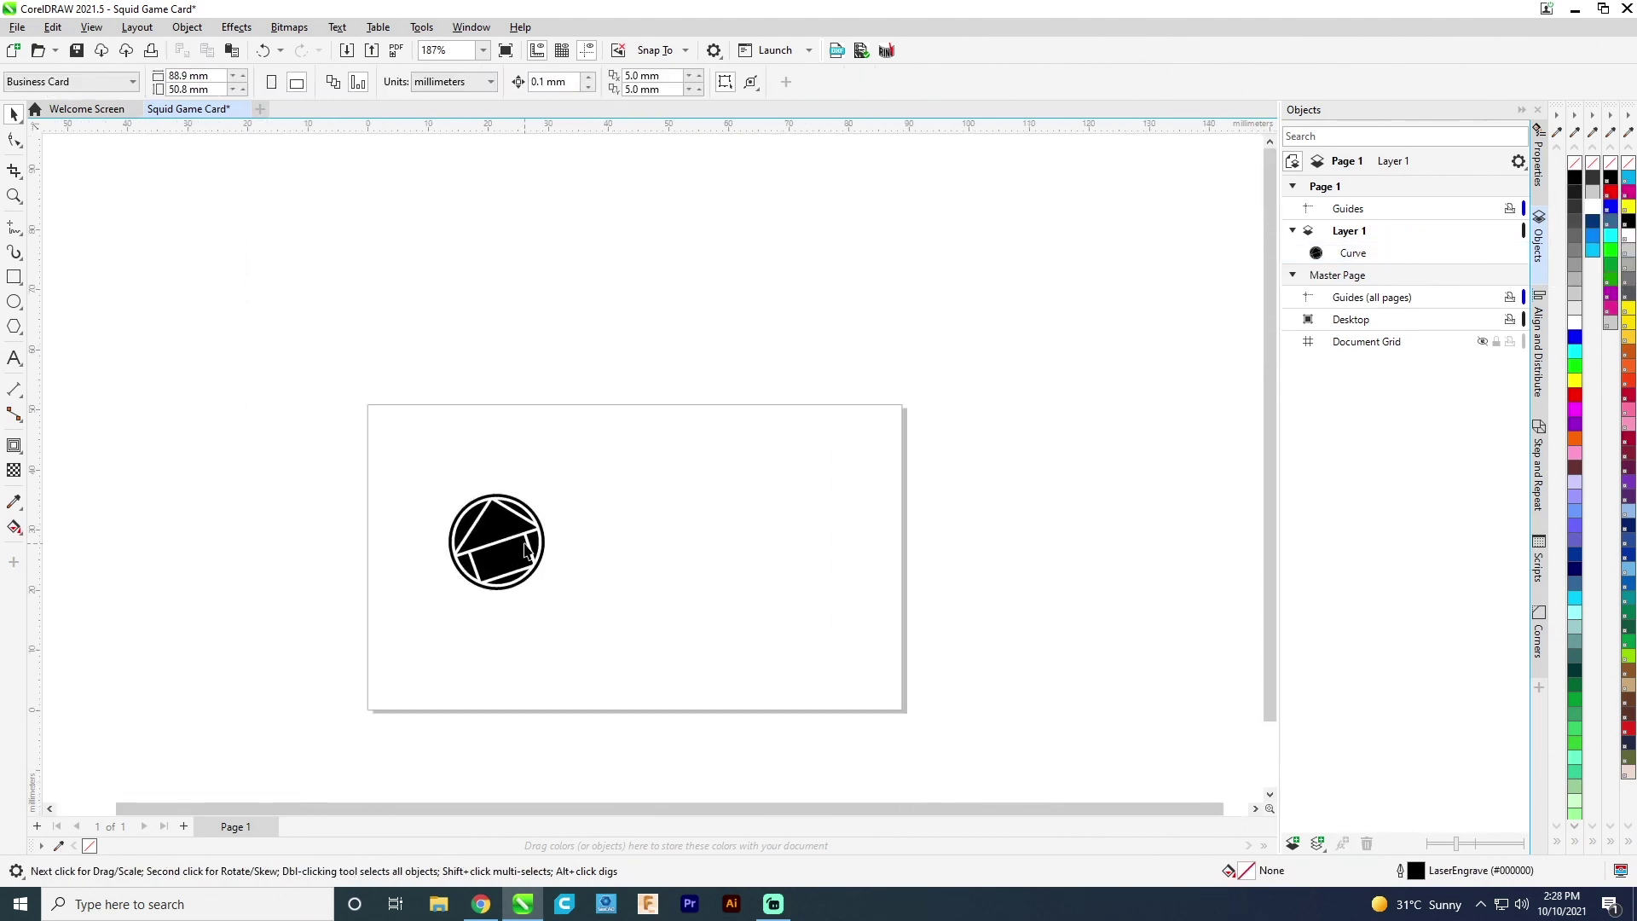
{"action": "left_click", "coordinate": [504, 554]}
Draw an 88.9 by 50.8 mm rectangle over the whole page and place it below the logo in the stacking order
{"action": "key", "text": "F6"}
{"action": "left_click_drag", "start_coordinate": [369, 404], "coordinate": [903, 709]}
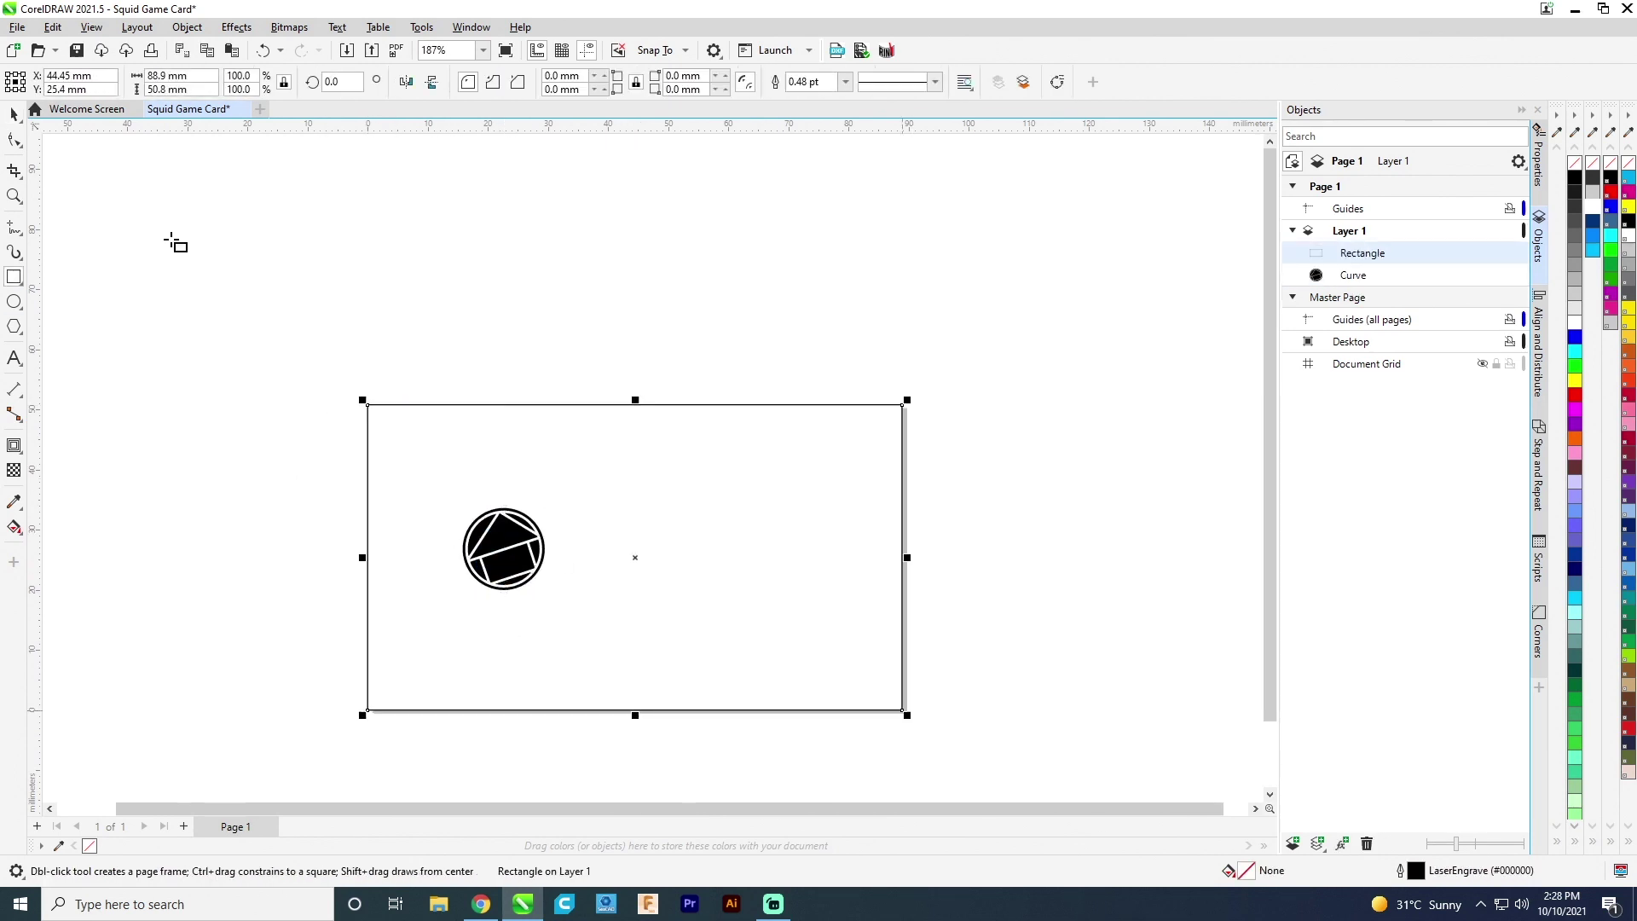
{"action": "key", "text": "space"}
{"action": "left_click", "coordinate": [319, 537]}
{"action": "left_click_drag", "start_coordinate": [1361, 253], "coordinate": [1352, 286]}
{"action": "left_click", "coordinate": [1356, 257], "text": "shift"}
{"action": "key", "text": "e"}
{"action": "key", "text": "ctrl+z"}
Centre the logo vertically on the card rectangle
{"action": "left_click", "coordinate": [1353, 255]}
{"action": "left_click", "coordinate": [1356, 276], "text": "shift"}
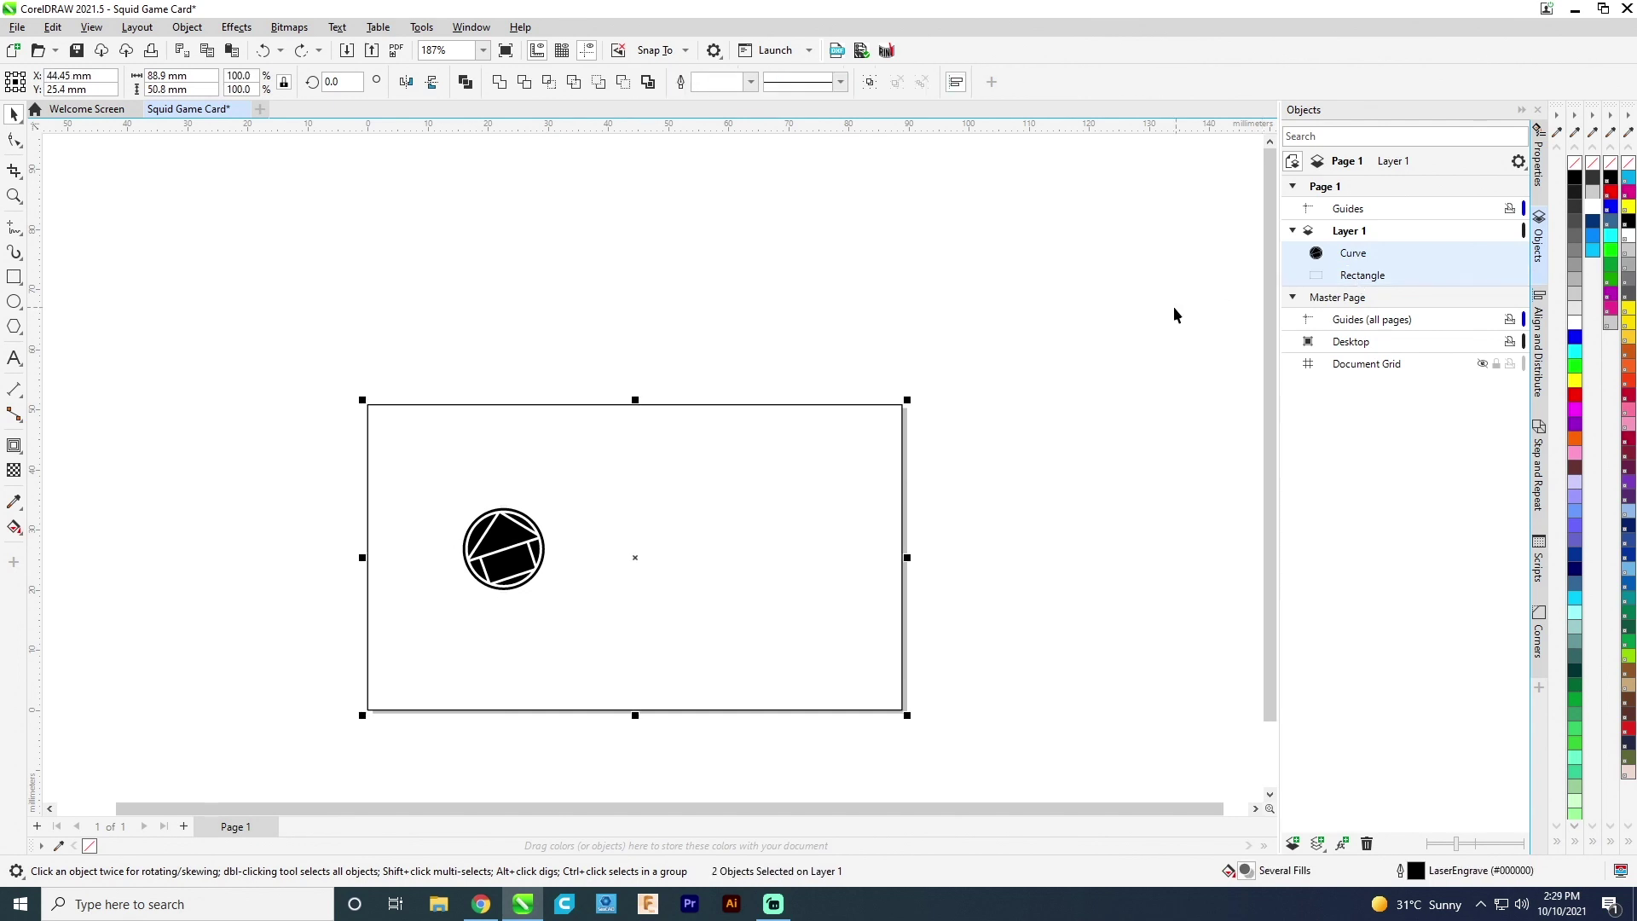
{"action": "key", "text": "e"}
{"action": "left_click", "coordinate": [443, 314]}
Add the card's phone number as text beside the logo and set it in the Another Typewriter font
{"action": "left_click", "coordinate": [19, 355]}
{"action": "left_click", "coordinate": [580, 560]}
{"action": "type", "text": "8650 4006"}
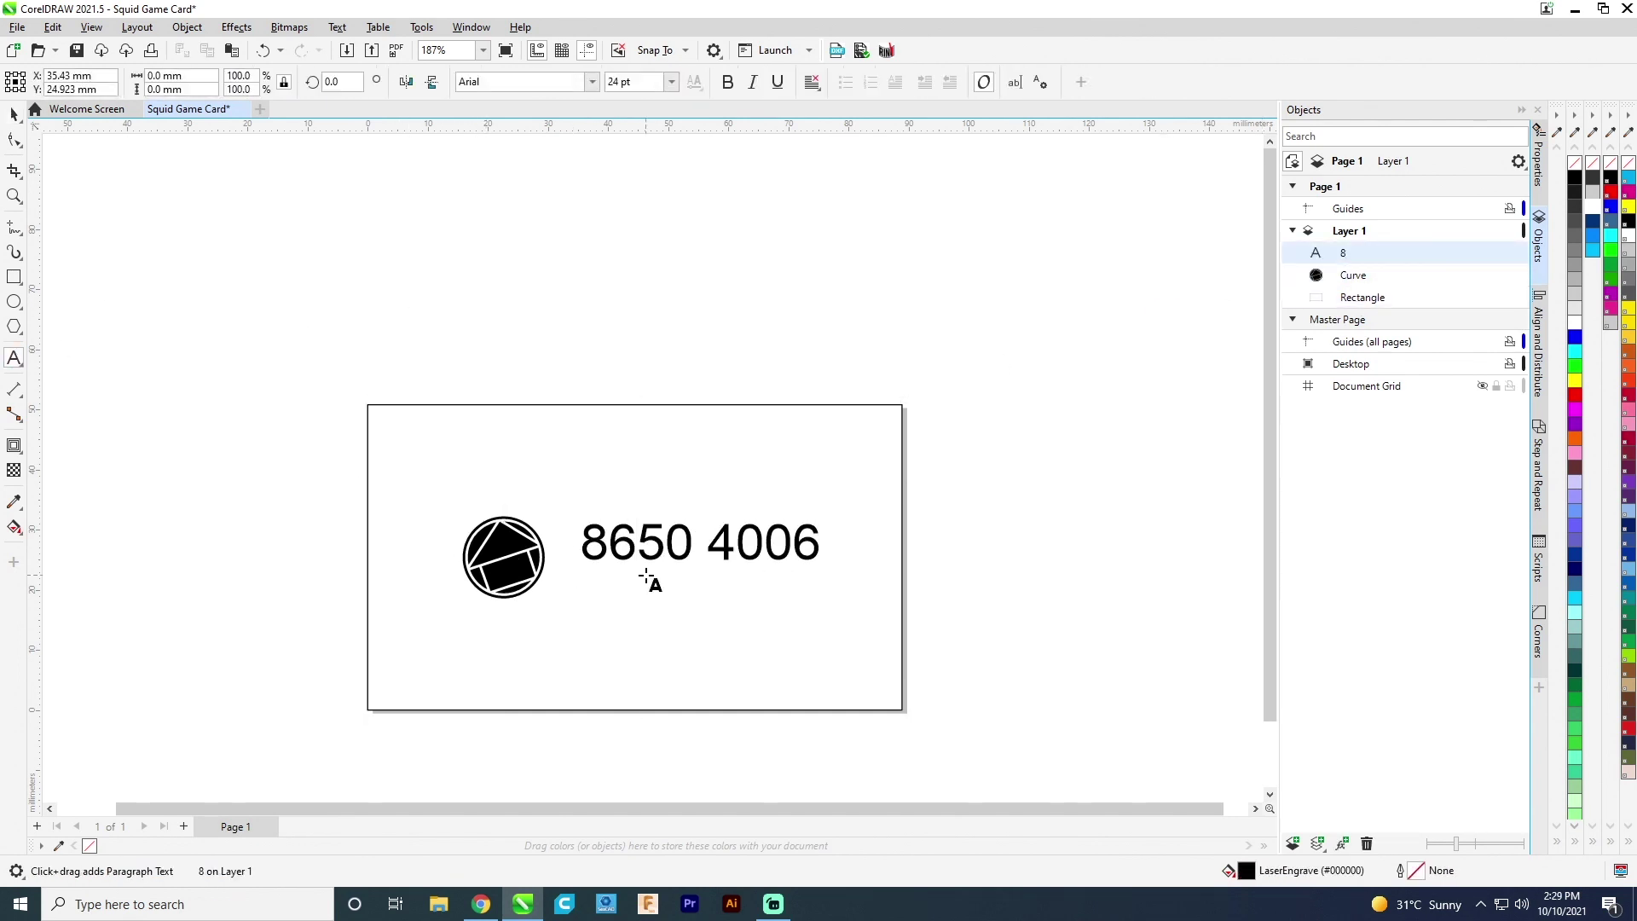
{"action": "left_click", "coordinate": [14, 114]}
{"action": "left_click", "coordinate": [592, 82]}
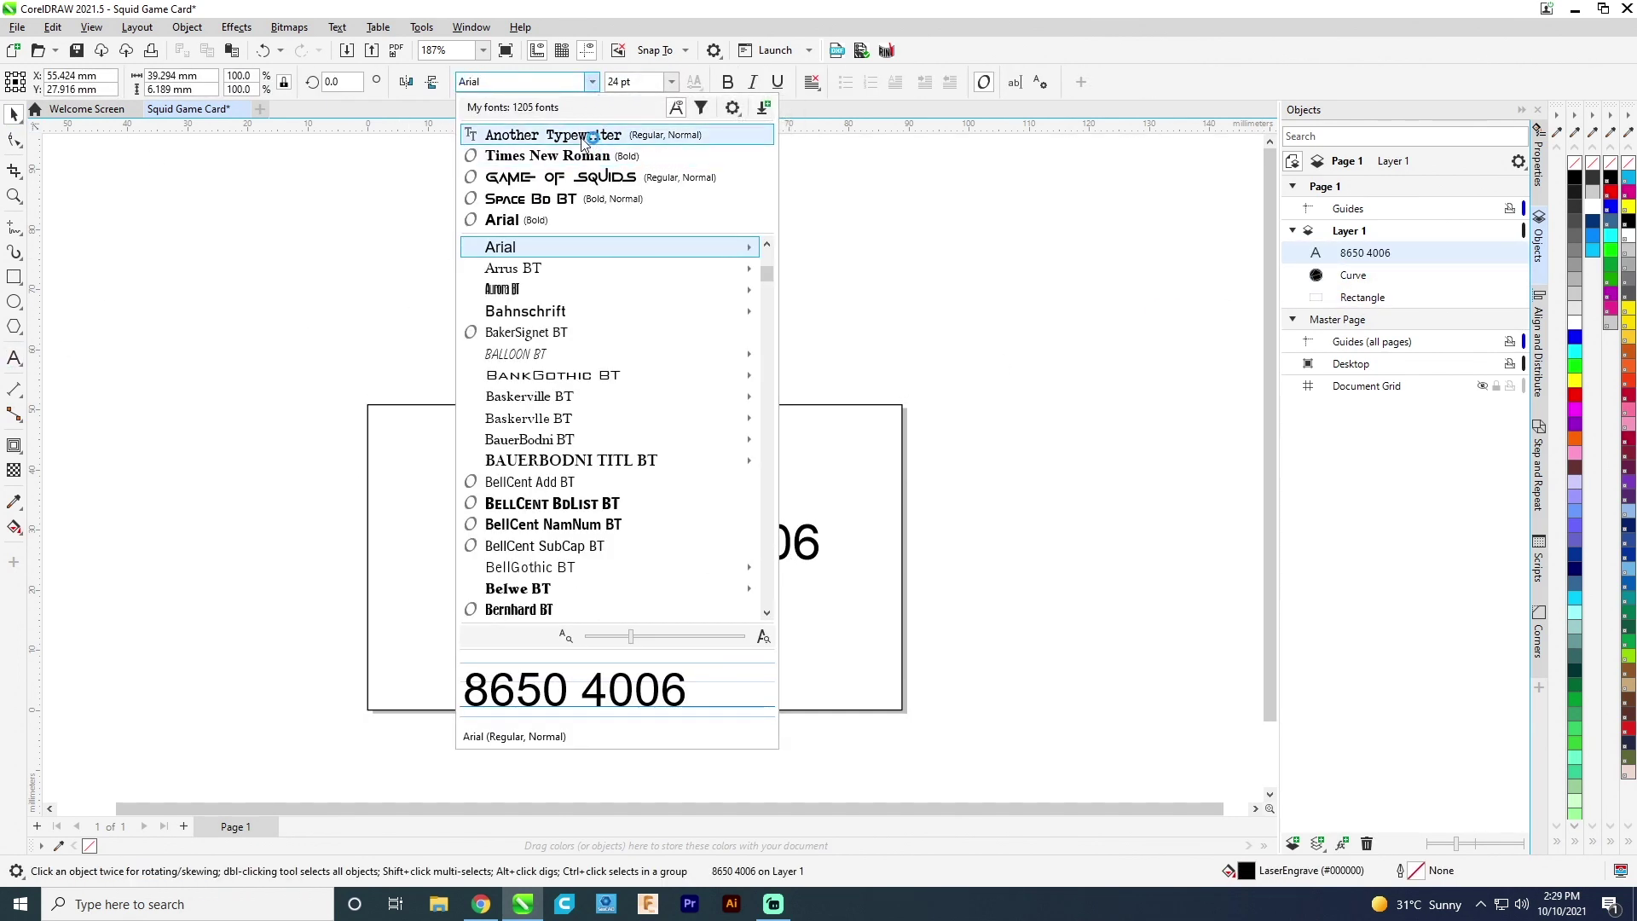
{"action": "left_click", "coordinate": [580, 137]}
Align the phone number text with the vertical centre of the logo
{"action": "left_click", "coordinate": [503, 575], "text": "shift"}
{"action": "key", "text": "c"}
{"action": "key", "text": "ctrl+z"}
{"action": "key", "text": "e"}
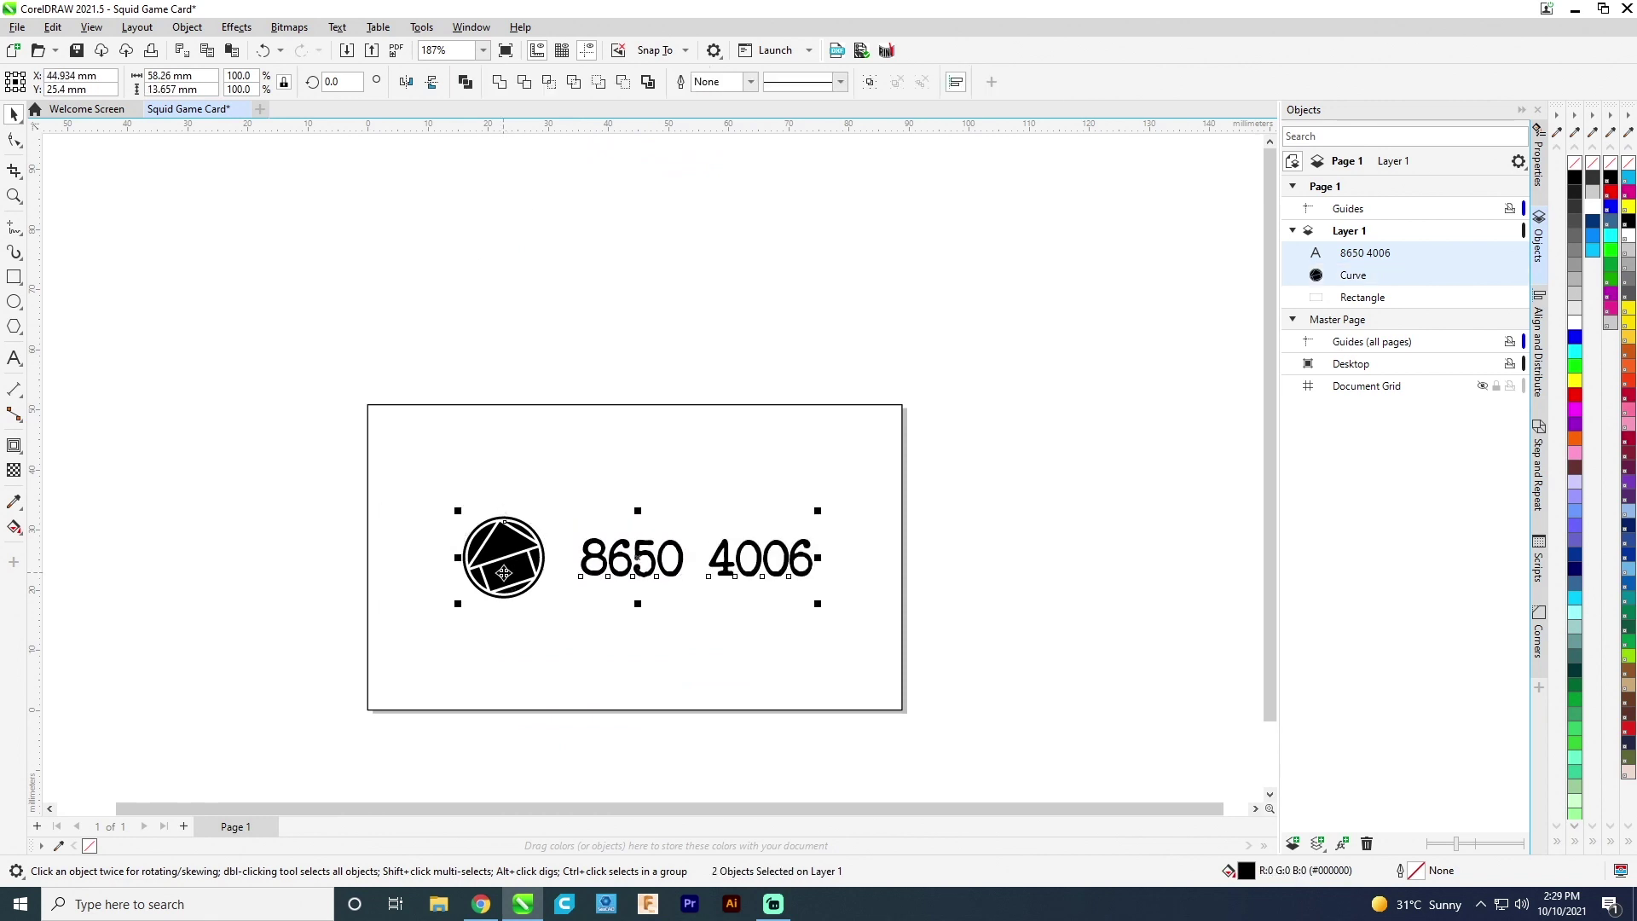
Copy the card's border rectangle onto a new second page
{"action": "left_click", "coordinate": [381, 451]}
{"action": "key", "text": "ctrl+c"}
{"action": "left_click", "coordinate": [185, 828]}
{"action": "key", "text": "ctrl+v"}
{"action": "key", "text": "Escape"}
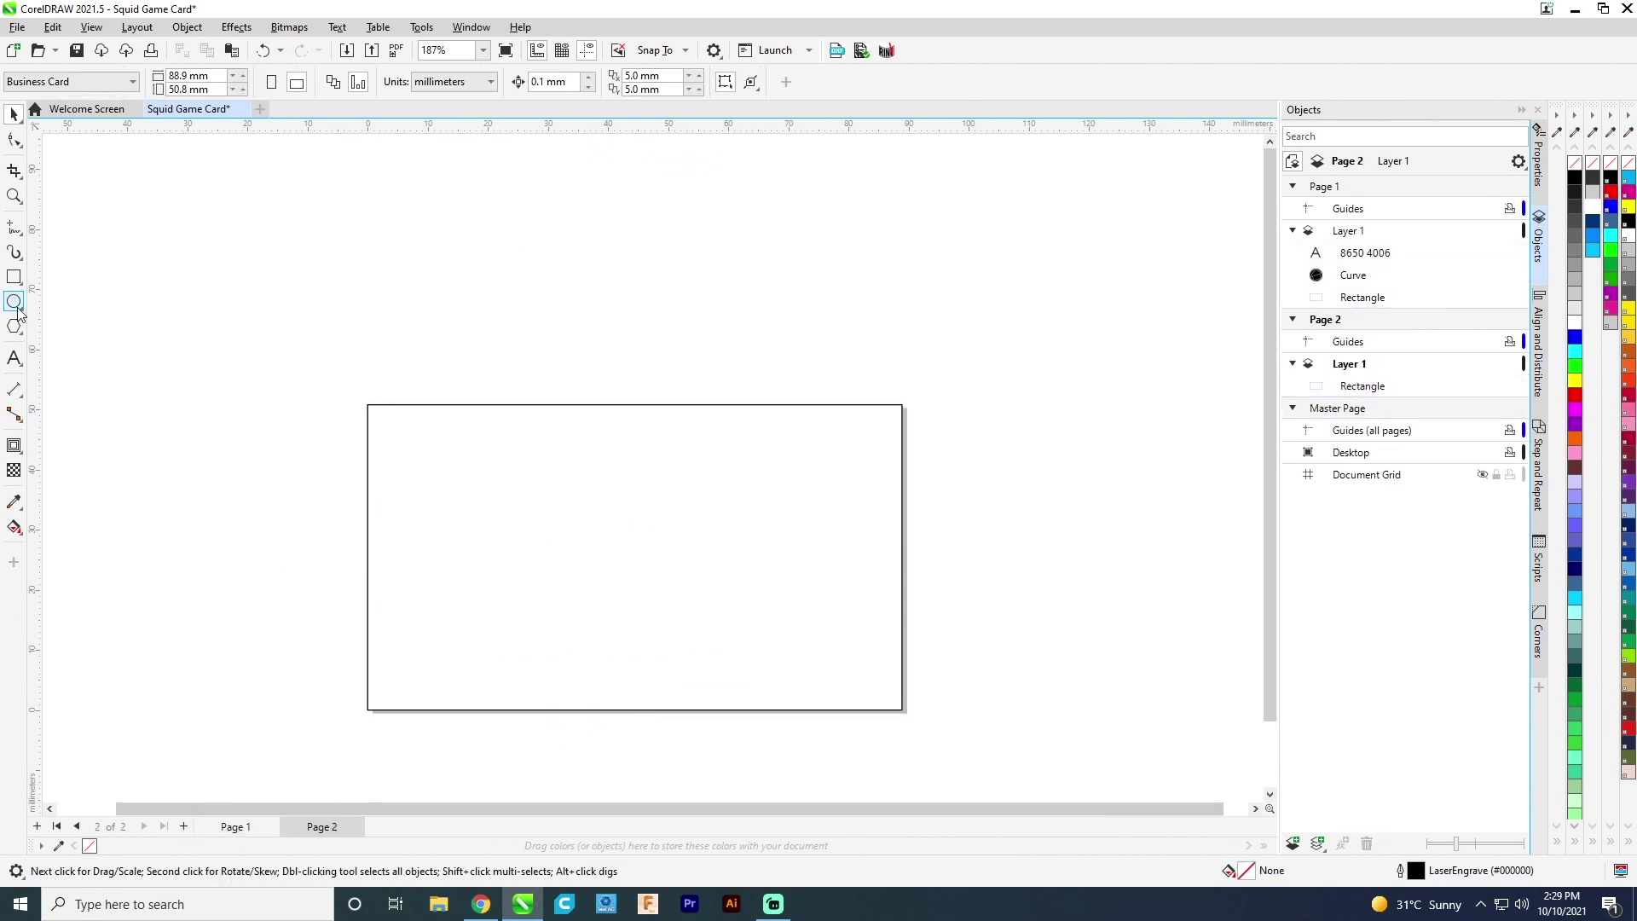
Draw a circle about 15 mm in diameter on the left part of the card and give it a 1 mm outside contour
{"action": "left_click", "coordinate": [14, 302]}
{"action": "left_click_drag", "start_coordinate": [466, 518], "coordinate": [503, 554]}
{"action": "key", "text": "space"}
{"action": "left_click", "coordinate": [10, 445]}
{"action": "left_click", "coordinate": [441, 82]}
{"action": "left_click", "coordinate": [612, 88]}
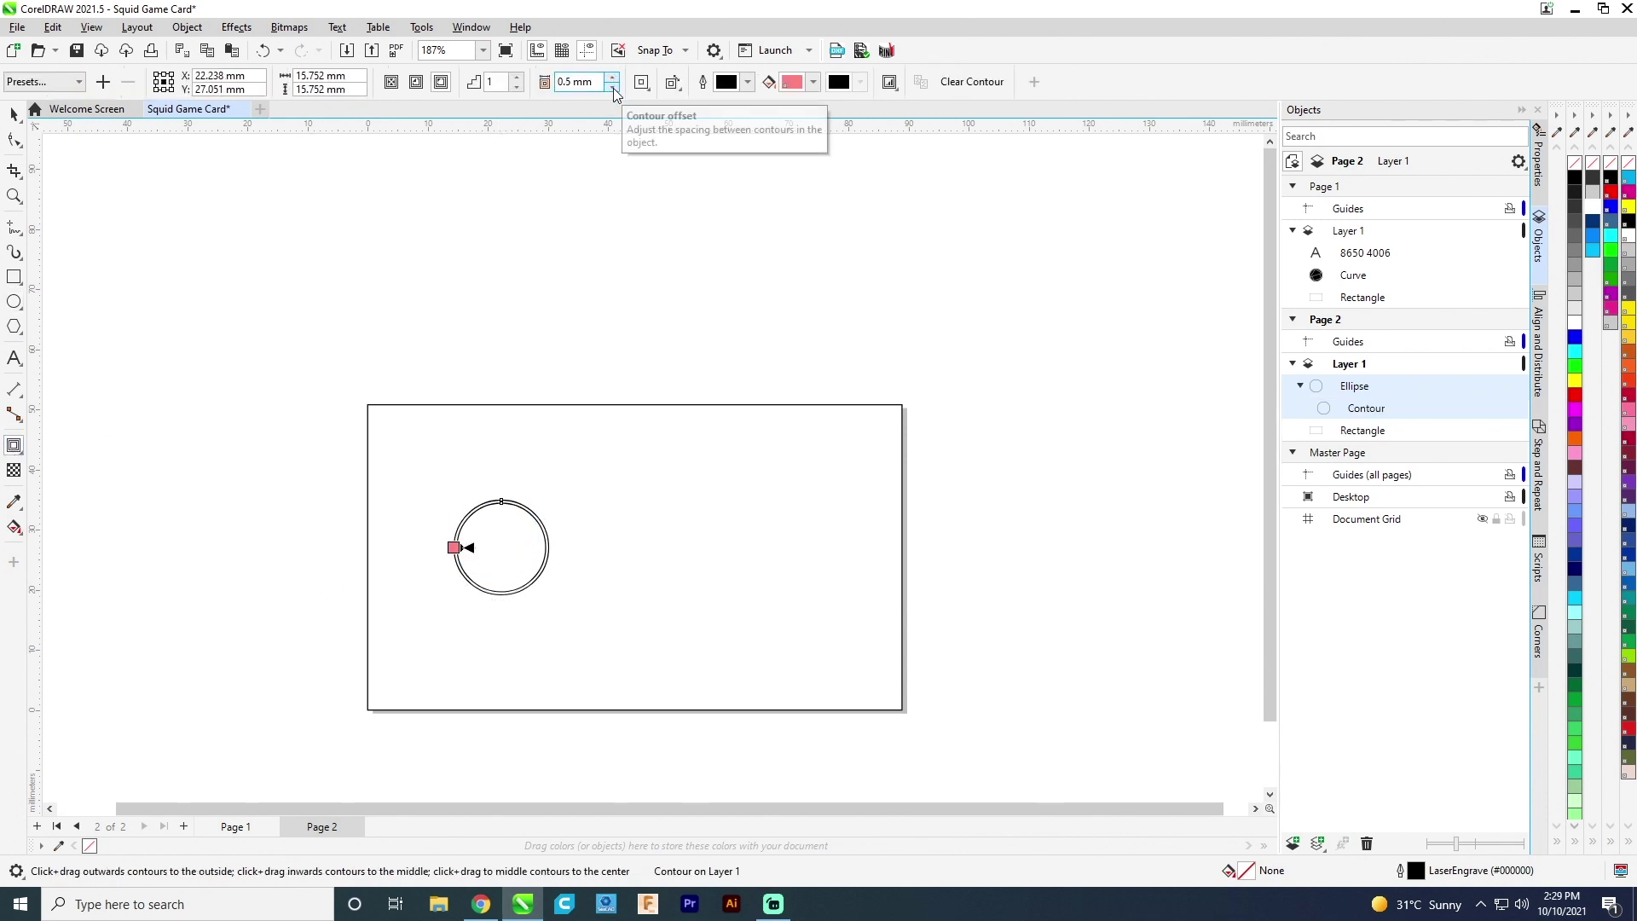
{"action": "left_click", "coordinate": [612, 78]}
{"action": "left_click", "coordinate": [15, 111]}
{"action": "key", "text": "Escape"}
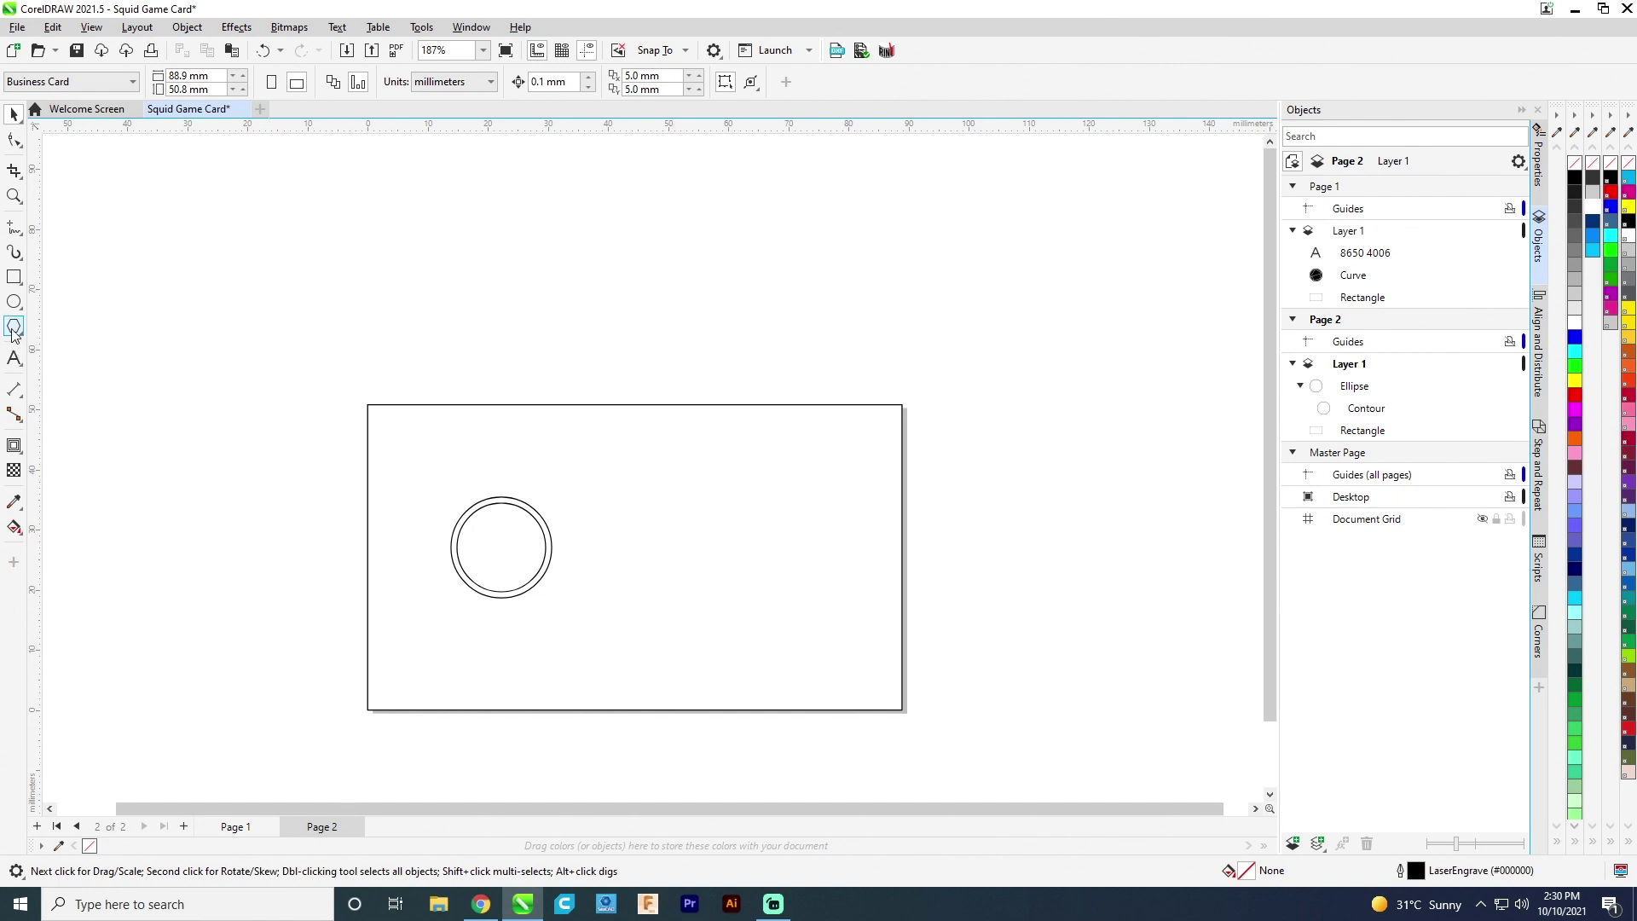
Draw a triangle to the right of the circle, set its width to 15 mm and give it a 1 mm outside contour
{"action": "left_click", "coordinate": [14, 331]}
{"action": "mouse_move", "coordinate": [605, 492]}
{"action": "left_mouse_down"}
{"action": "mouse_move", "coordinate": [708, 578]}
{"action": "mouse_move", "coordinate": [648, 554]}
{"action": "left_mouse_up"}
{"action": "left_click", "coordinate": [517, 506]}
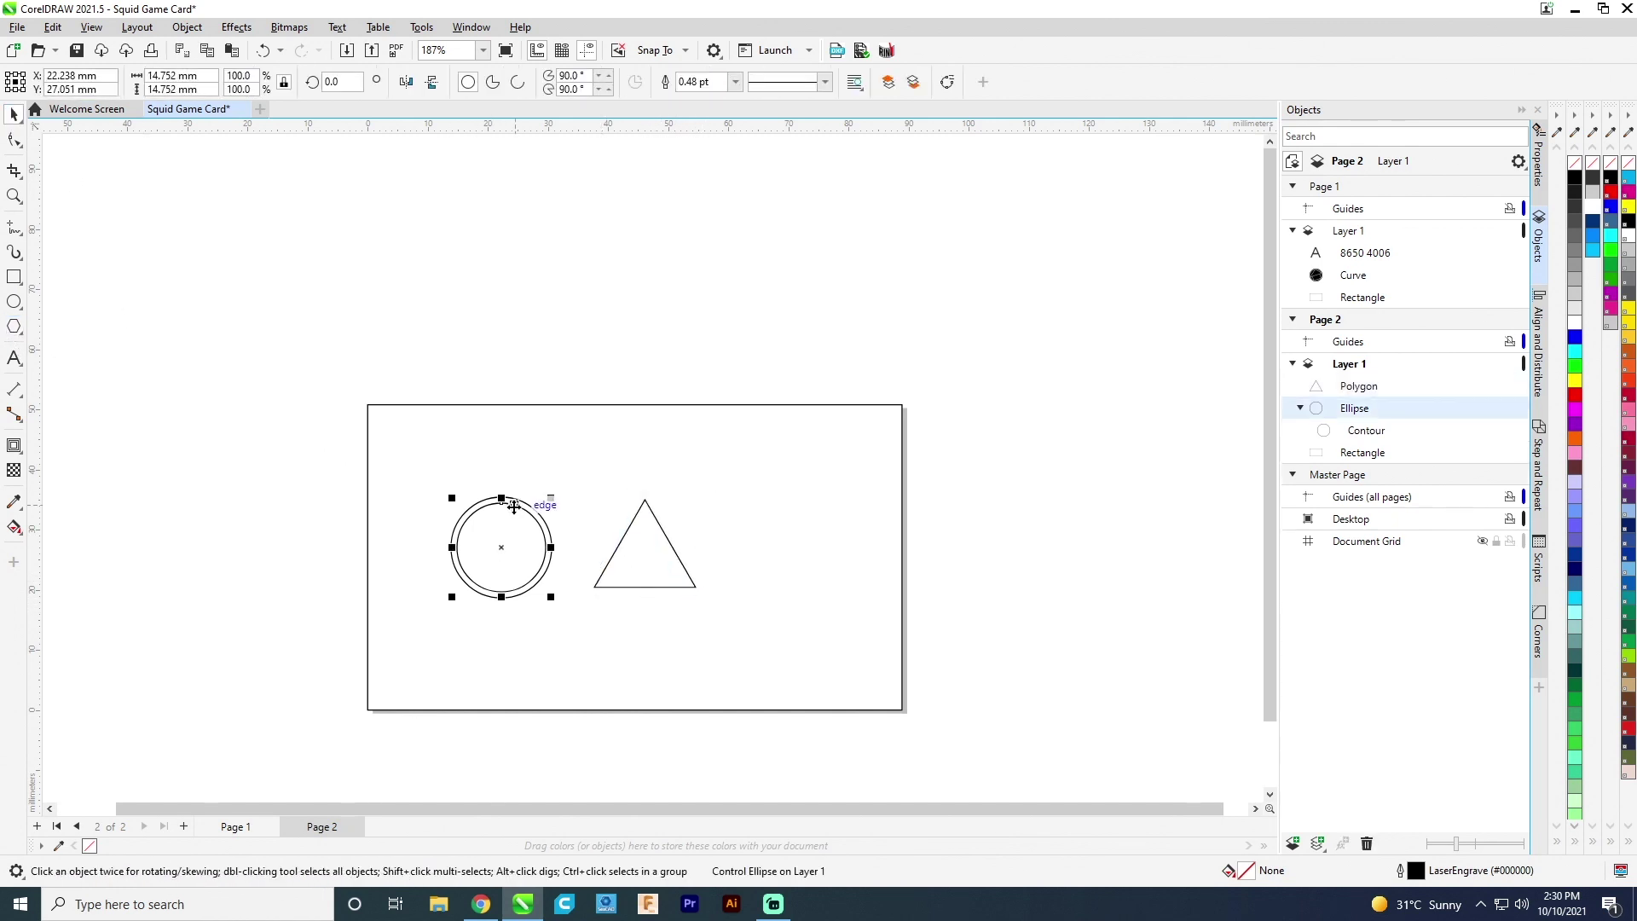
{"action": "left_click", "coordinate": [618, 545]}
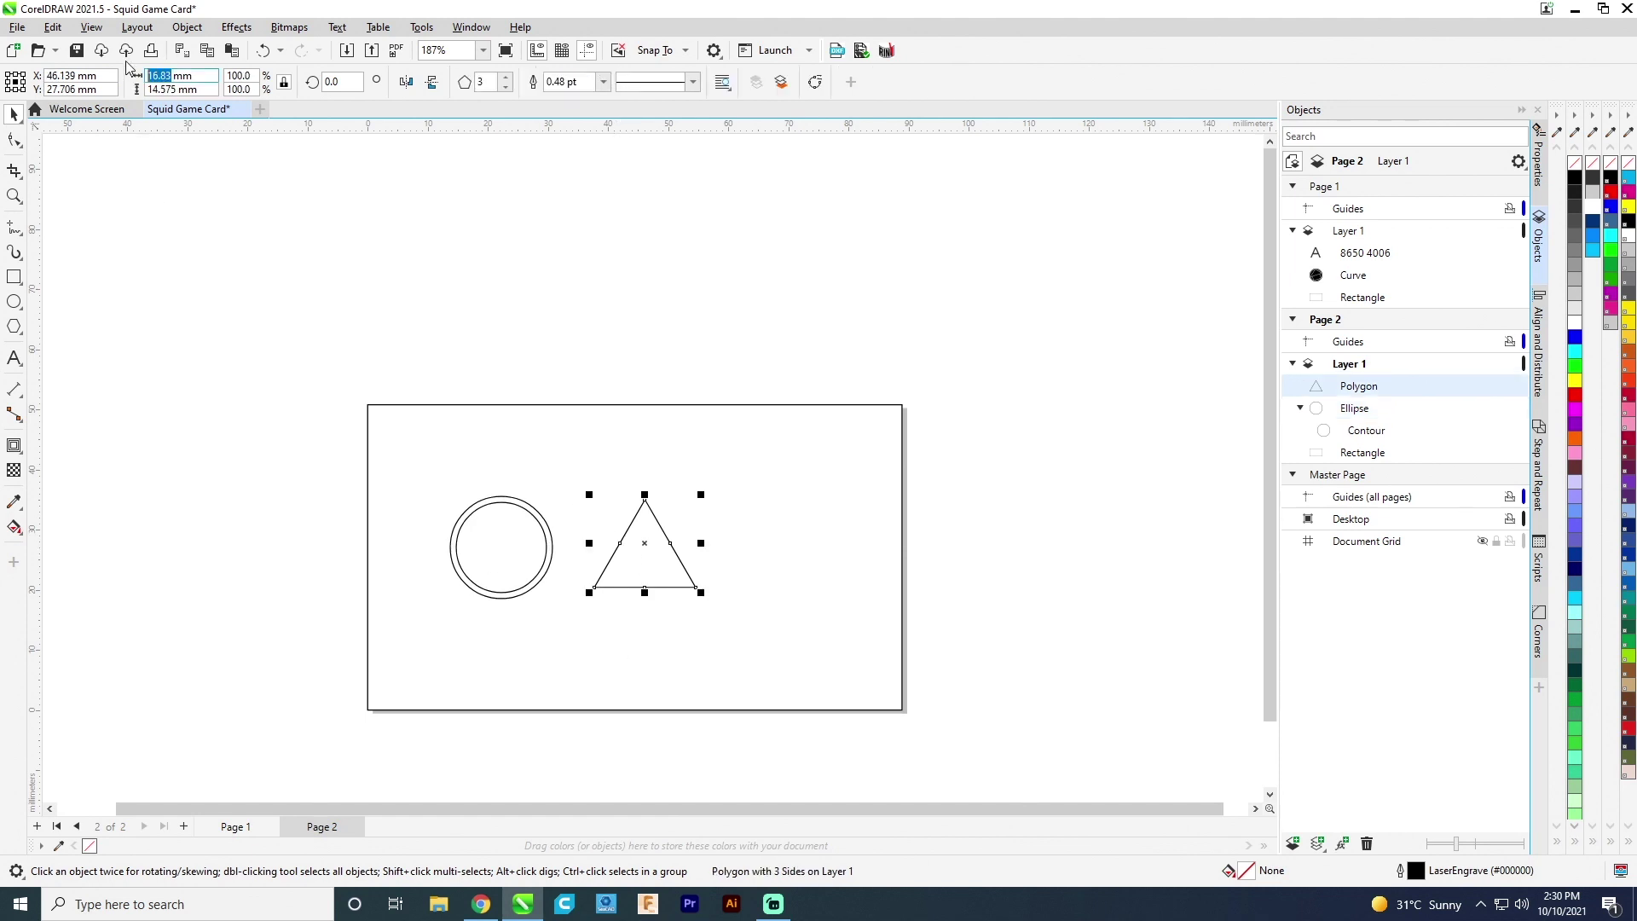
{"action": "key", "text": "Return"}
{"action": "left_click", "coordinate": [13, 444]}
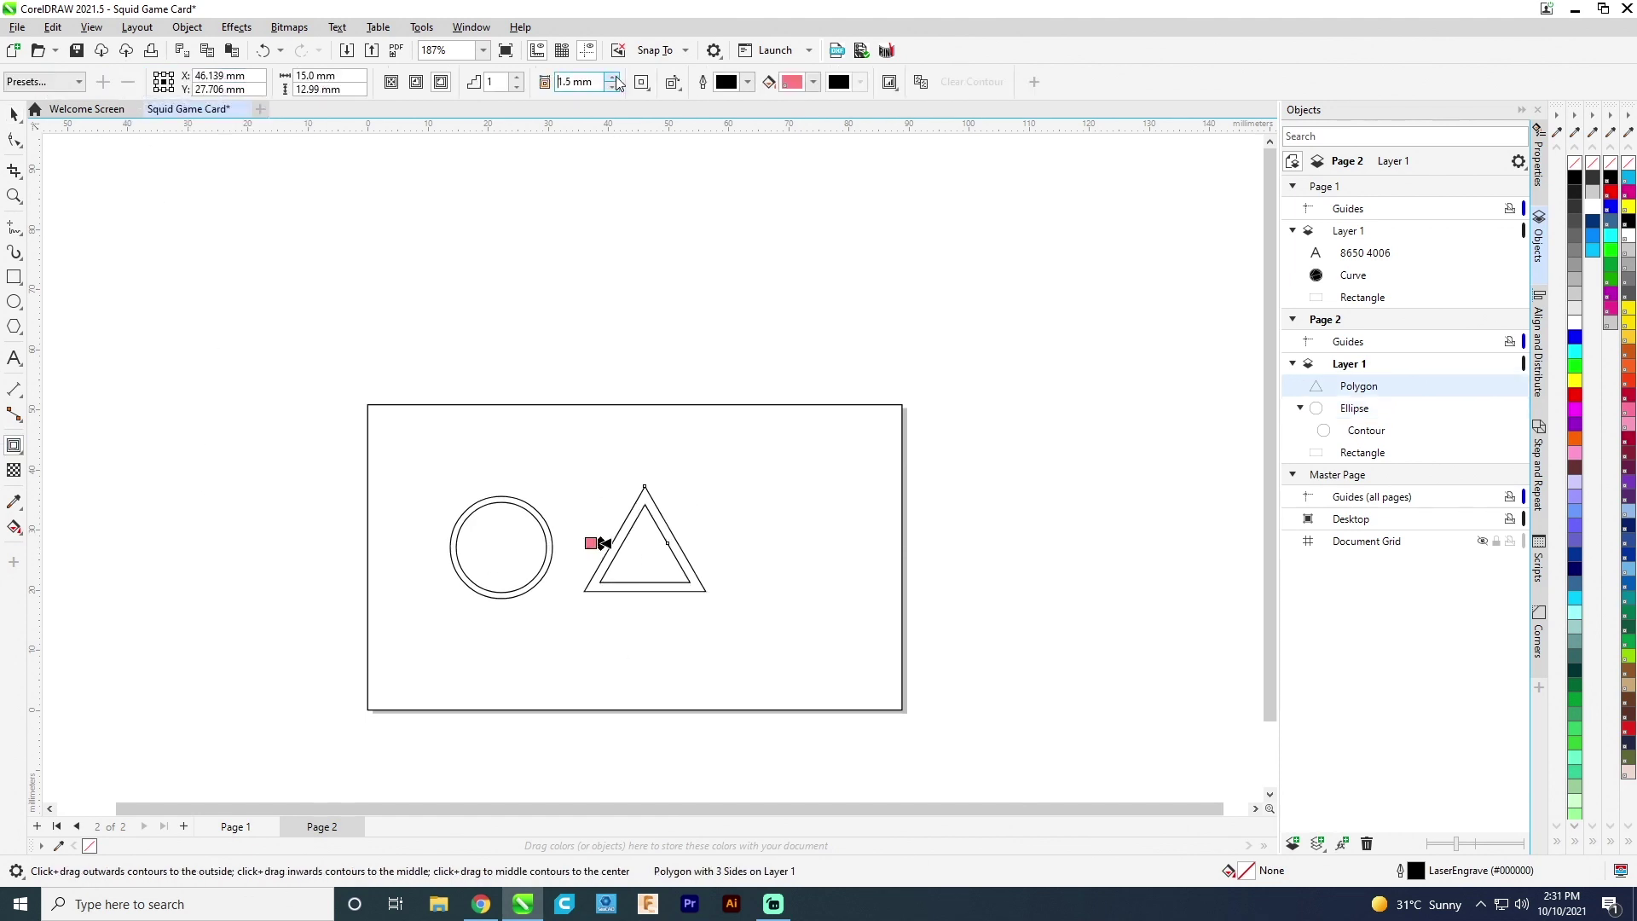
{"action": "left_click", "coordinate": [612, 86]}
Draw a 15 mm square to the right of the triangle and give it a 1 mm outside contour
{"action": "key", "text": "F6"}
{"action": "left_click_drag", "start_coordinate": [729, 504], "coordinate": [822, 598]}
{"action": "type", "text": "15"}
{"action": "key", "text": "Return"}
{"action": "left_click", "coordinate": [13, 446]}
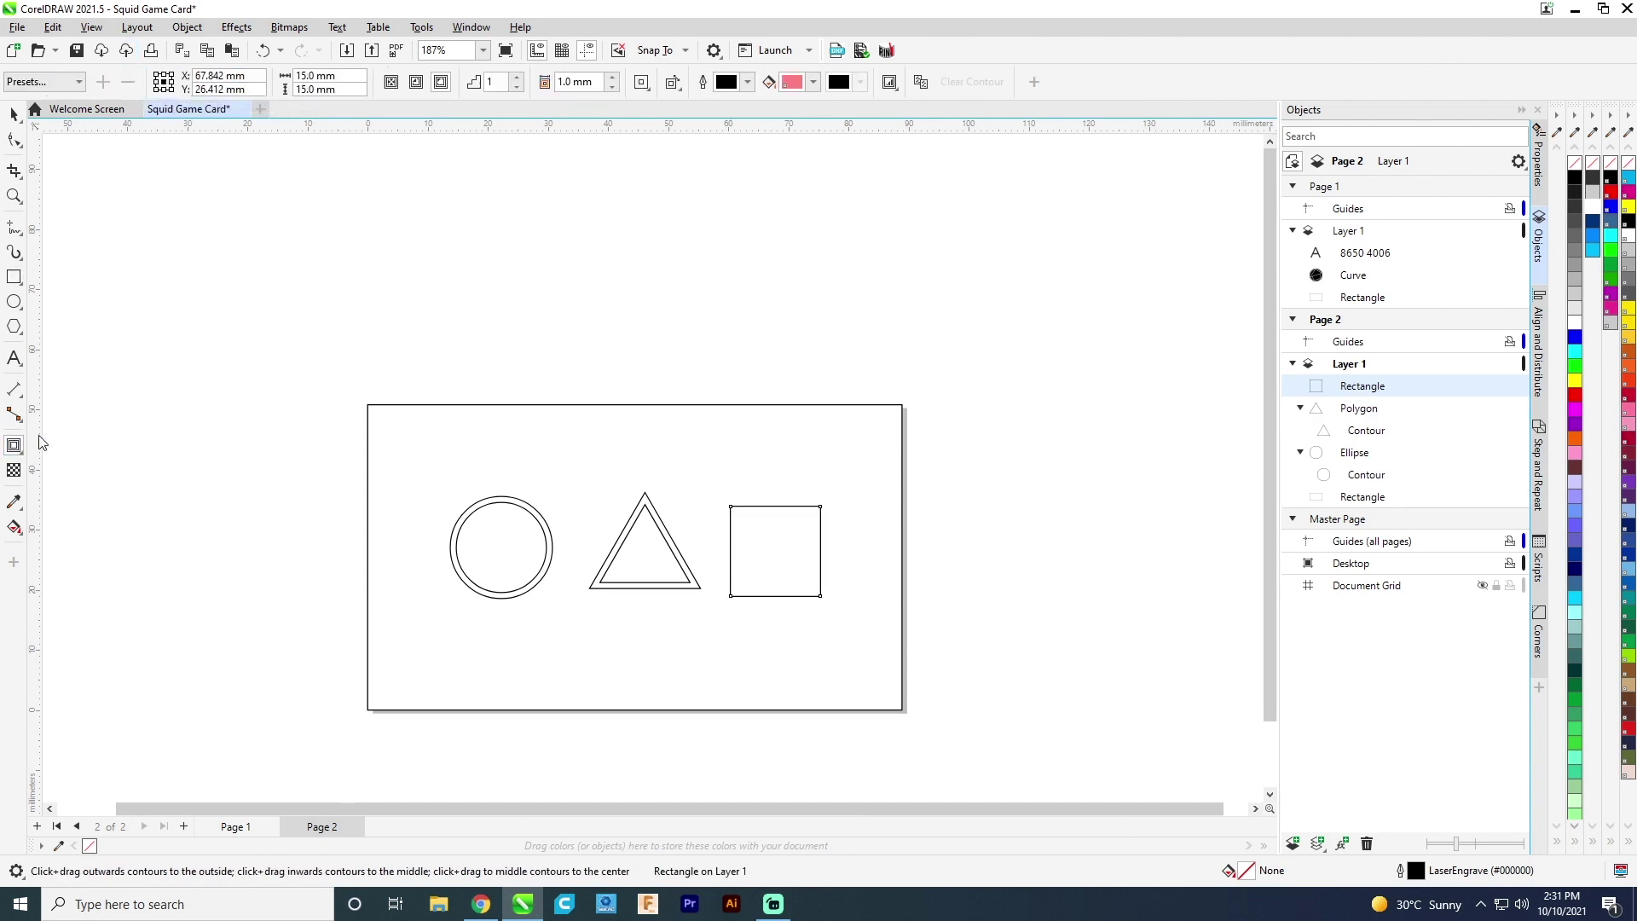
{"action": "key", "text": "ctrl+r"}
{"action": "left_click", "coordinate": [14, 114]}
{"action": "left_click", "coordinate": [130, 418]}
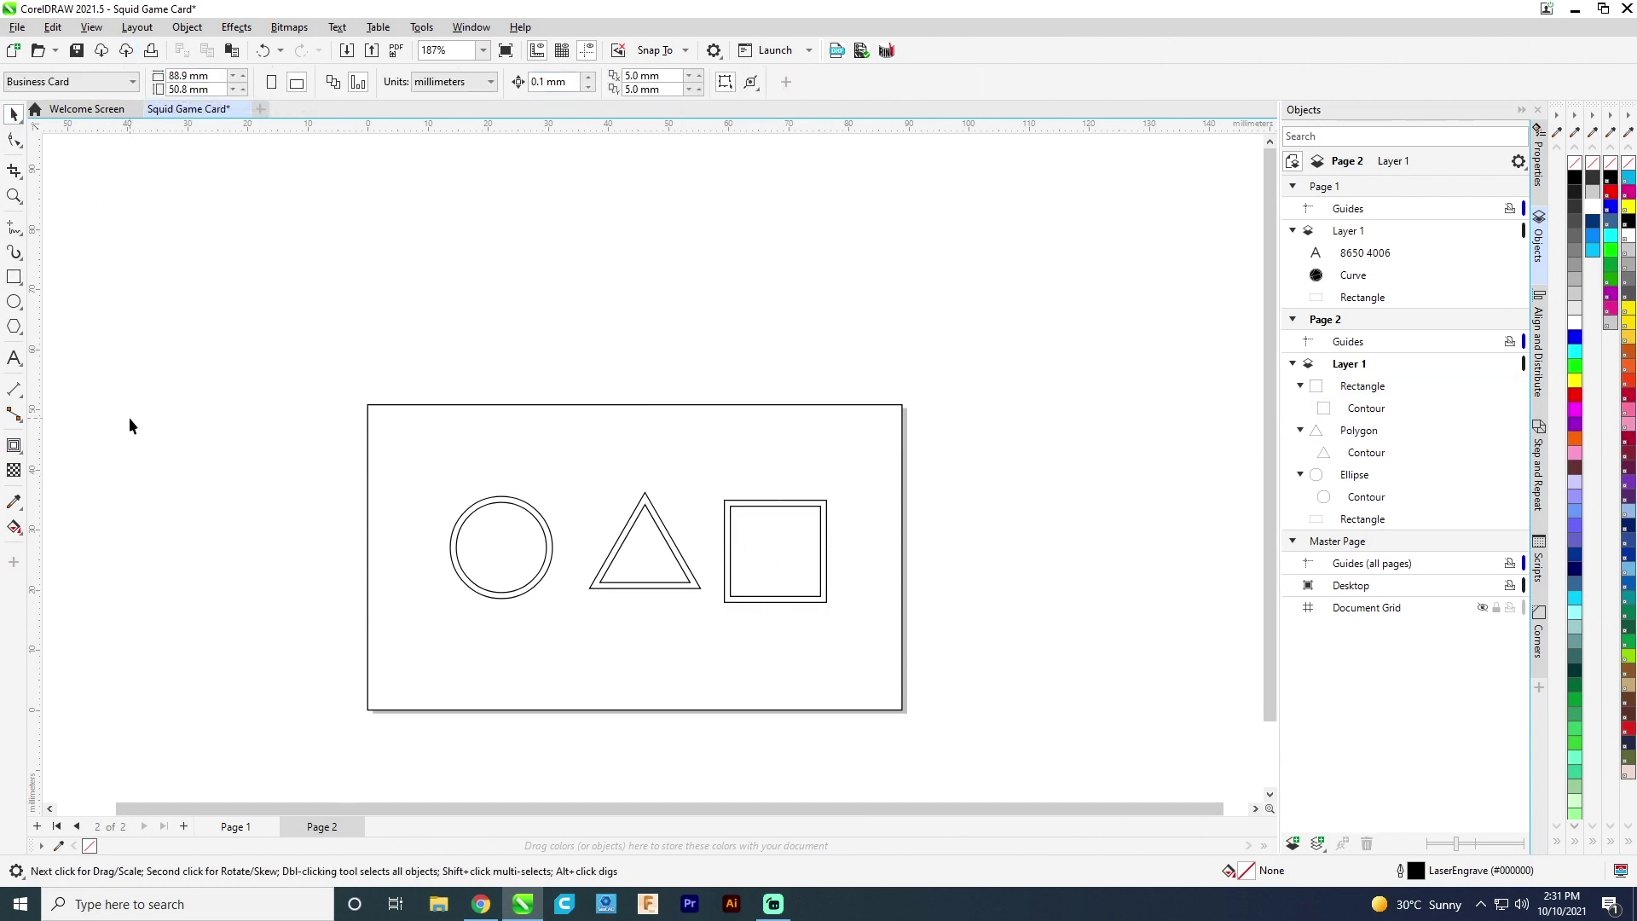
Space the circle, triangle and square evenly across and centre them as a group on the card
{"action": "left_click_drag", "start_coordinate": [871, 638], "coordinate": [873, 631]}
{"action": "left_click", "coordinate": [1536, 307]}
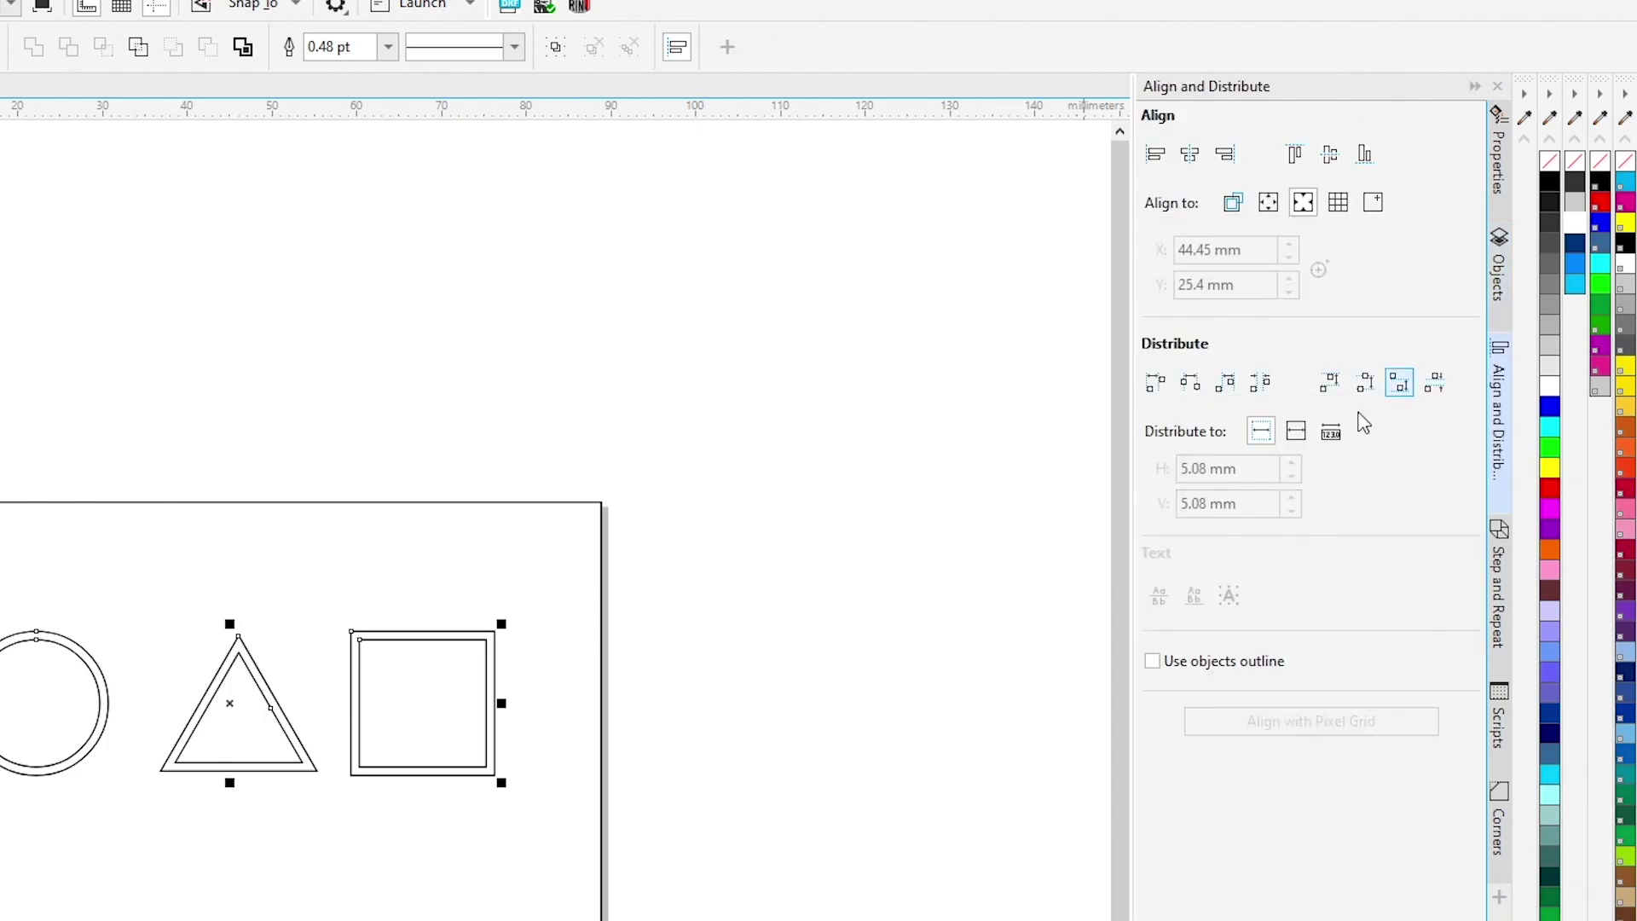
{"action": "left_click", "coordinate": [1262, 384]}
{"action": "left_click", "coordinate": [815, 676]}
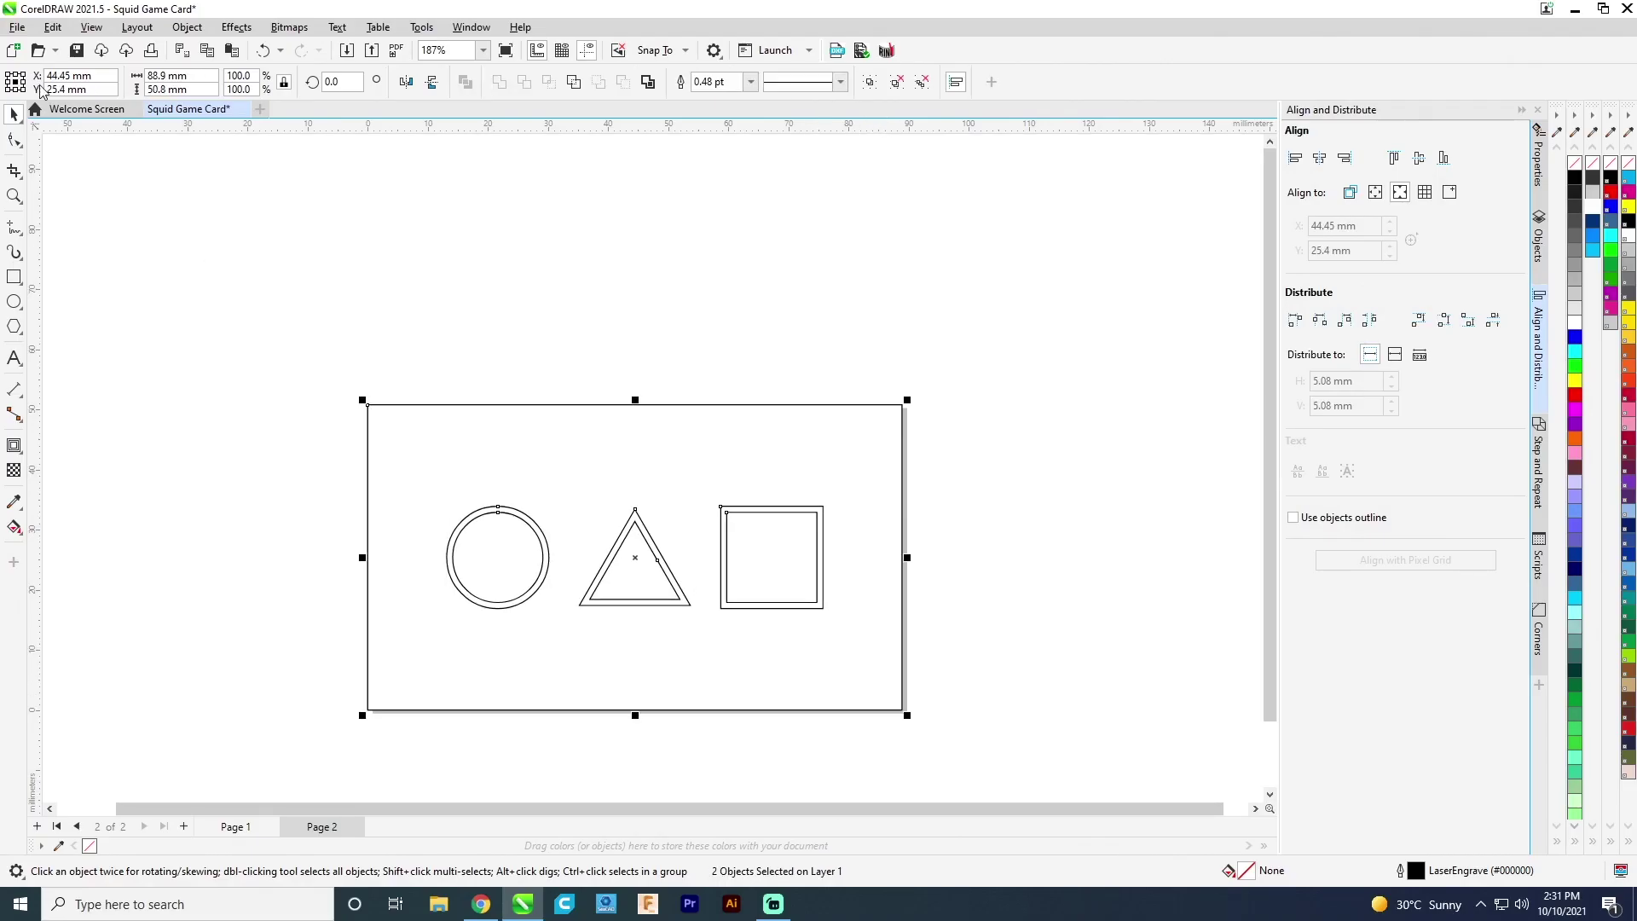
Fill the grouped circle, triangle and square with black
{"action": "left_click_drag", "start_coordinate": [395, 493], "coordinate": [844, 659]}
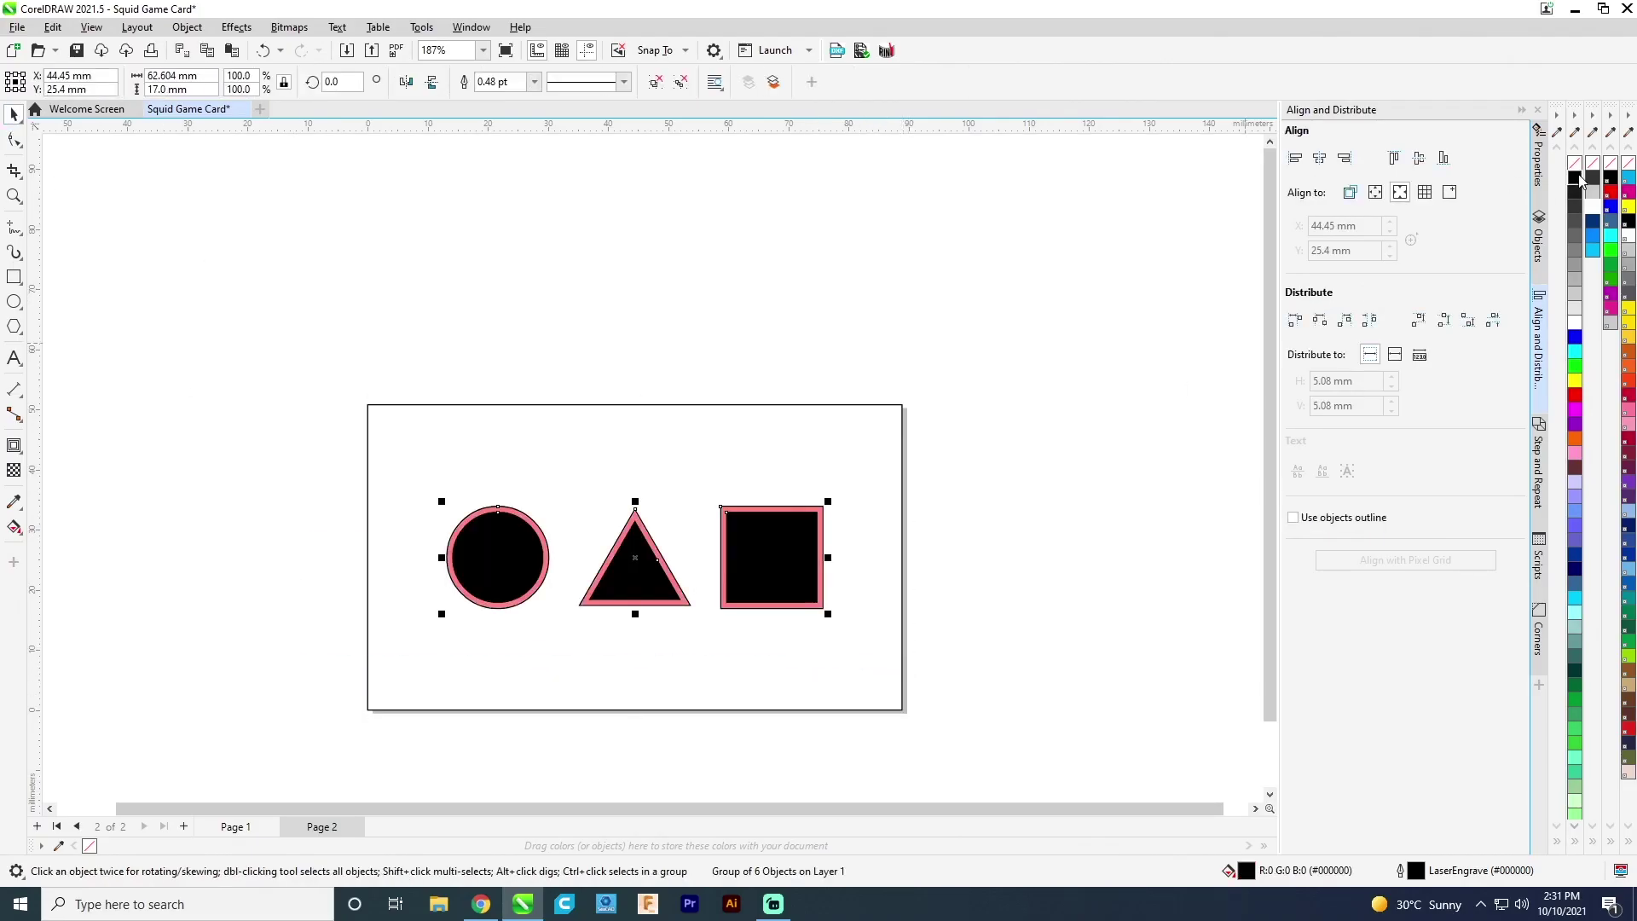
Ungroup the six shapes and subtract the inner circle from the outer circle with Back Minus Front
{"action": "left_click", "coordinate": [1539, 243]}
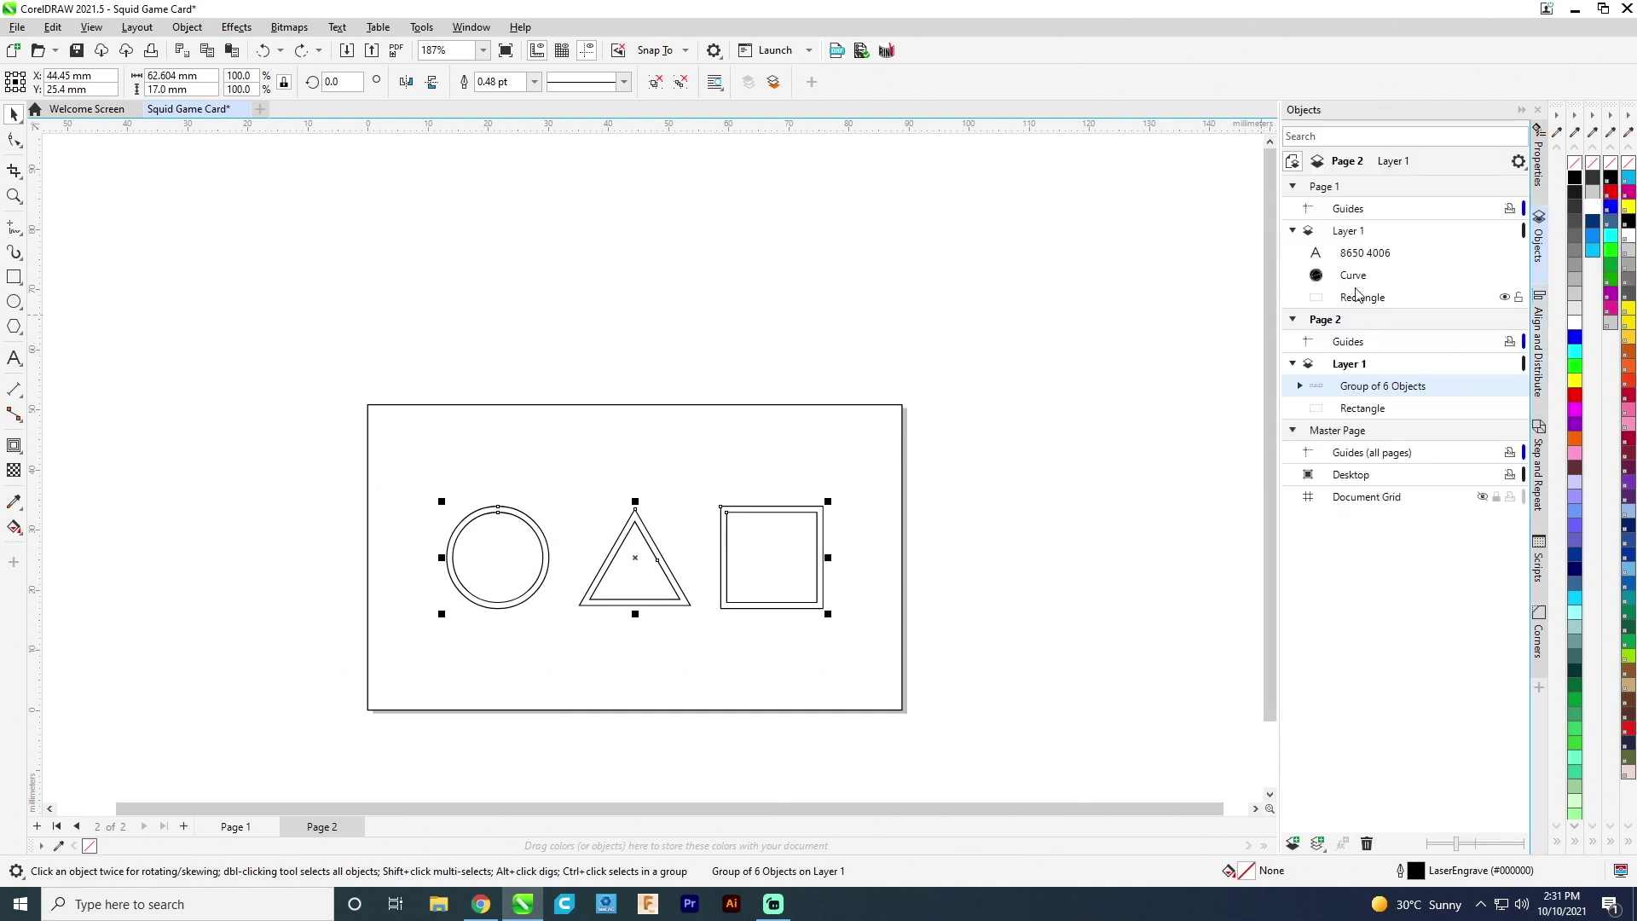
{"action": "key", "text": "ctrl+u"}
{"action": "right_click", "coordinate": [1354, 404]}
{"action": "left_click", "coordinate": [1386, 414]}
{"action": "left_click", "coordinate": [295, 421]}
{"action": "left_click_drag", "start_coordinate": [295, 421], "coordinate": [561, 657]}
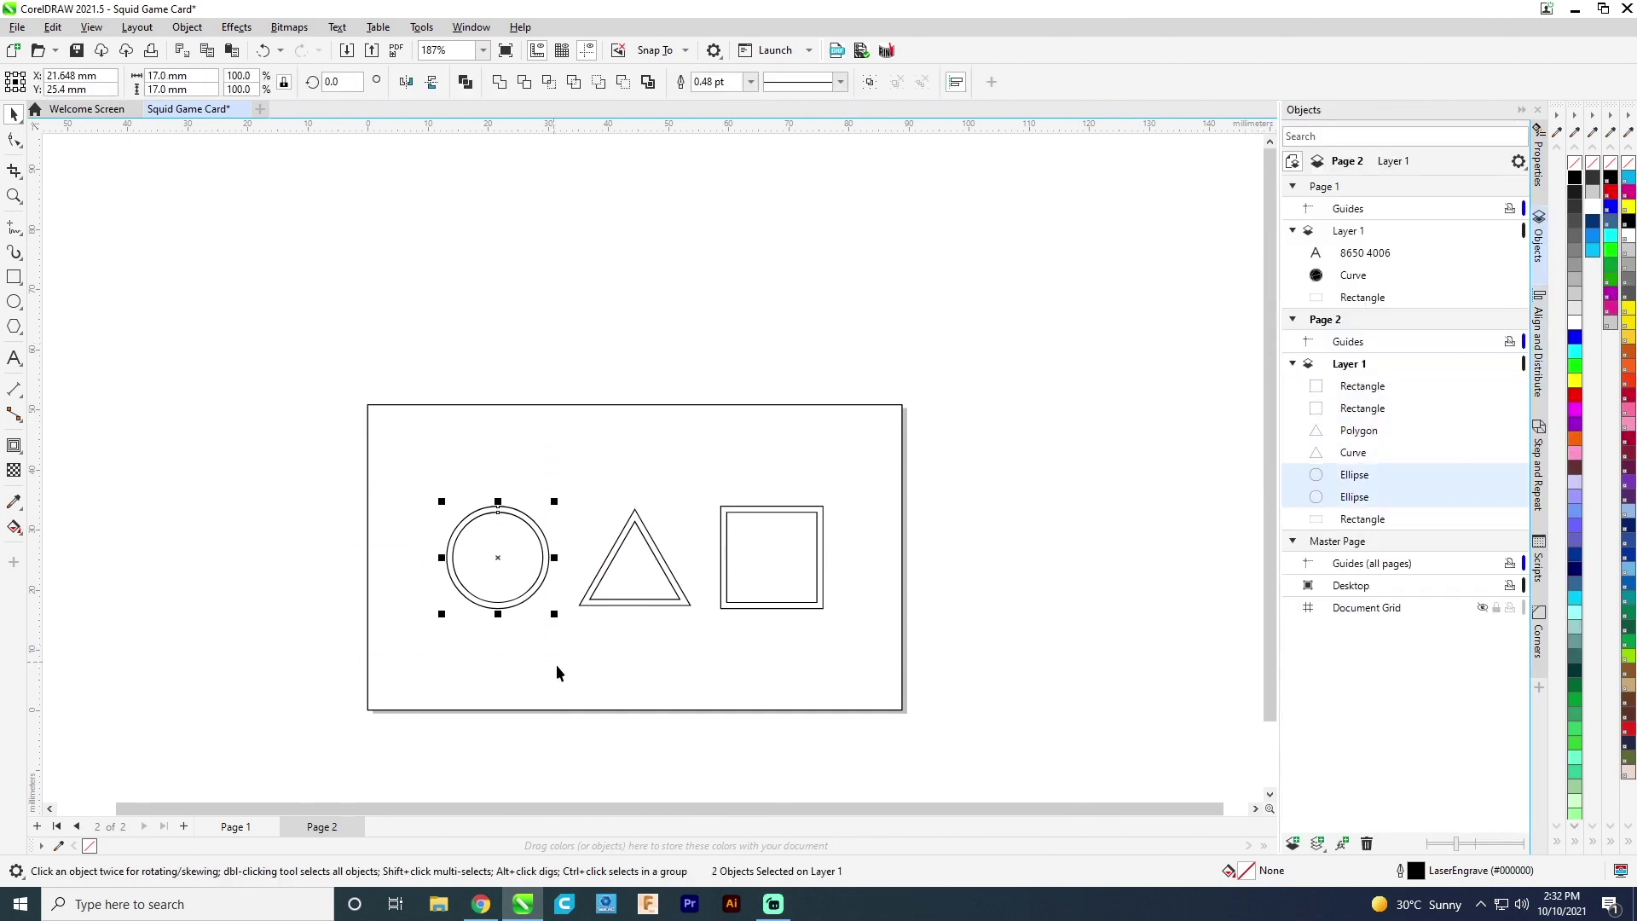
{"action": "left_click", "coordinate": [622, 82]}
Subtract the inner shape from the outer one for both the triangle and the square using Back Minus Front
{"action": "left_click", "coordinate": [563, 334]}
{"action": "left_click_drag", "start_coordinate": [563, 334], "coordinate": [707, 656]}
{"action": "left_click", "coordinate": [623, 82]}
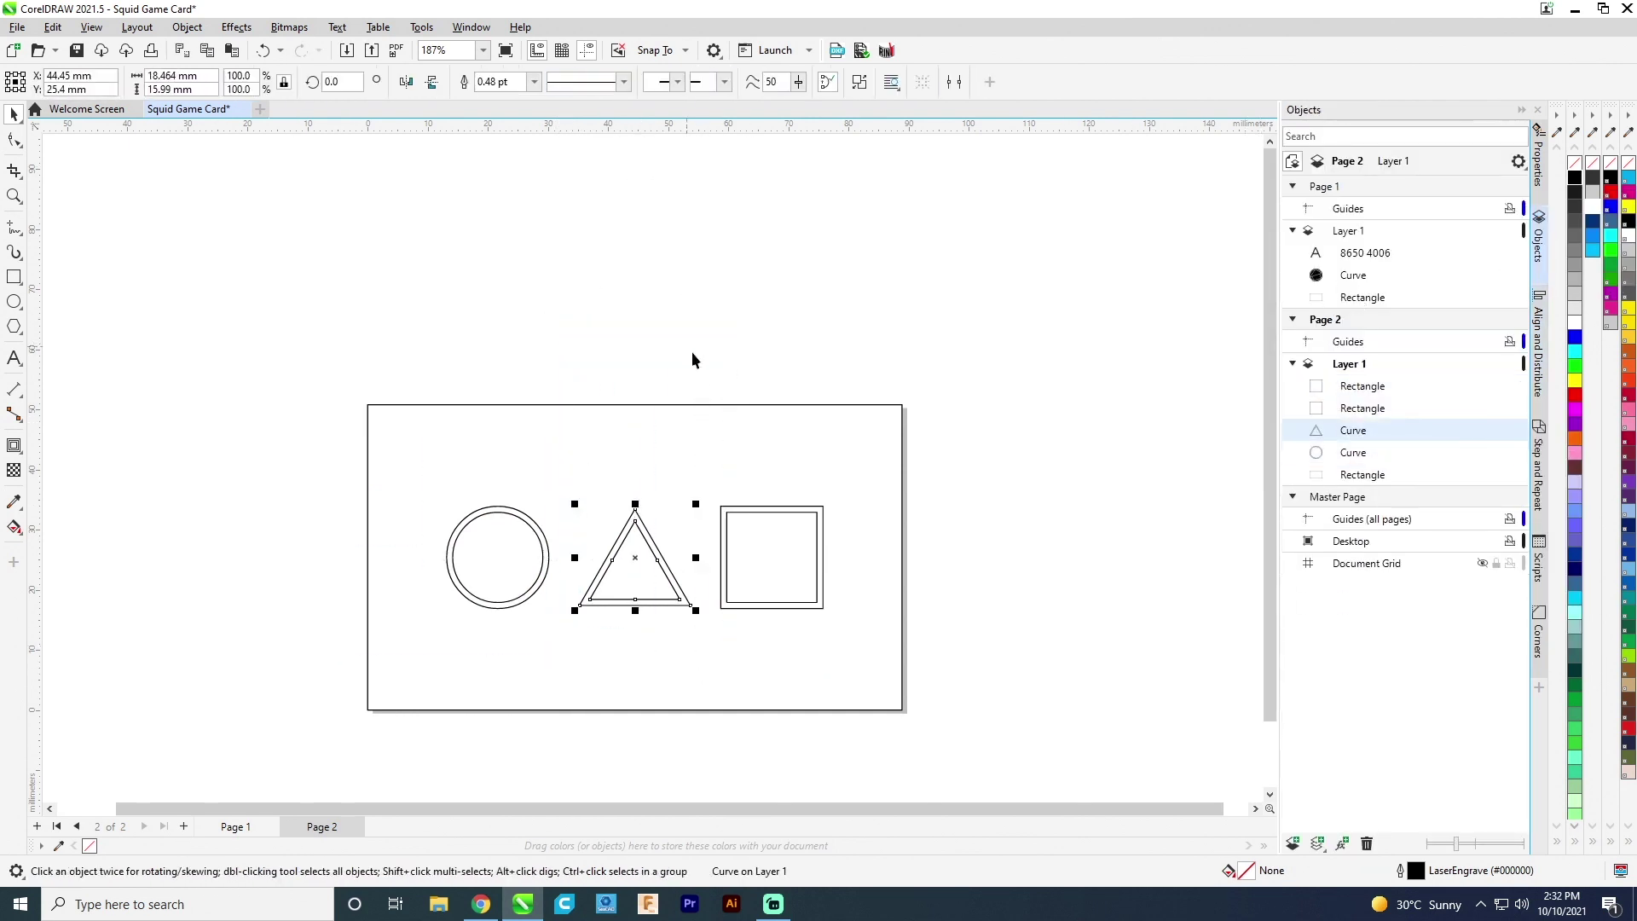
{"action": "left_click_drag", "start_coordinate": [697, 350], "coordinate": [843, 656]}
{"action": "left_click", "coordinate": [623, 82]}
{"action": "left_click", "coordinate": [739, 651]}
Fillet all corners of the triangle outline with a 0.5 mm radius
{"action": "double_click", "coordinate": [599, 585]}
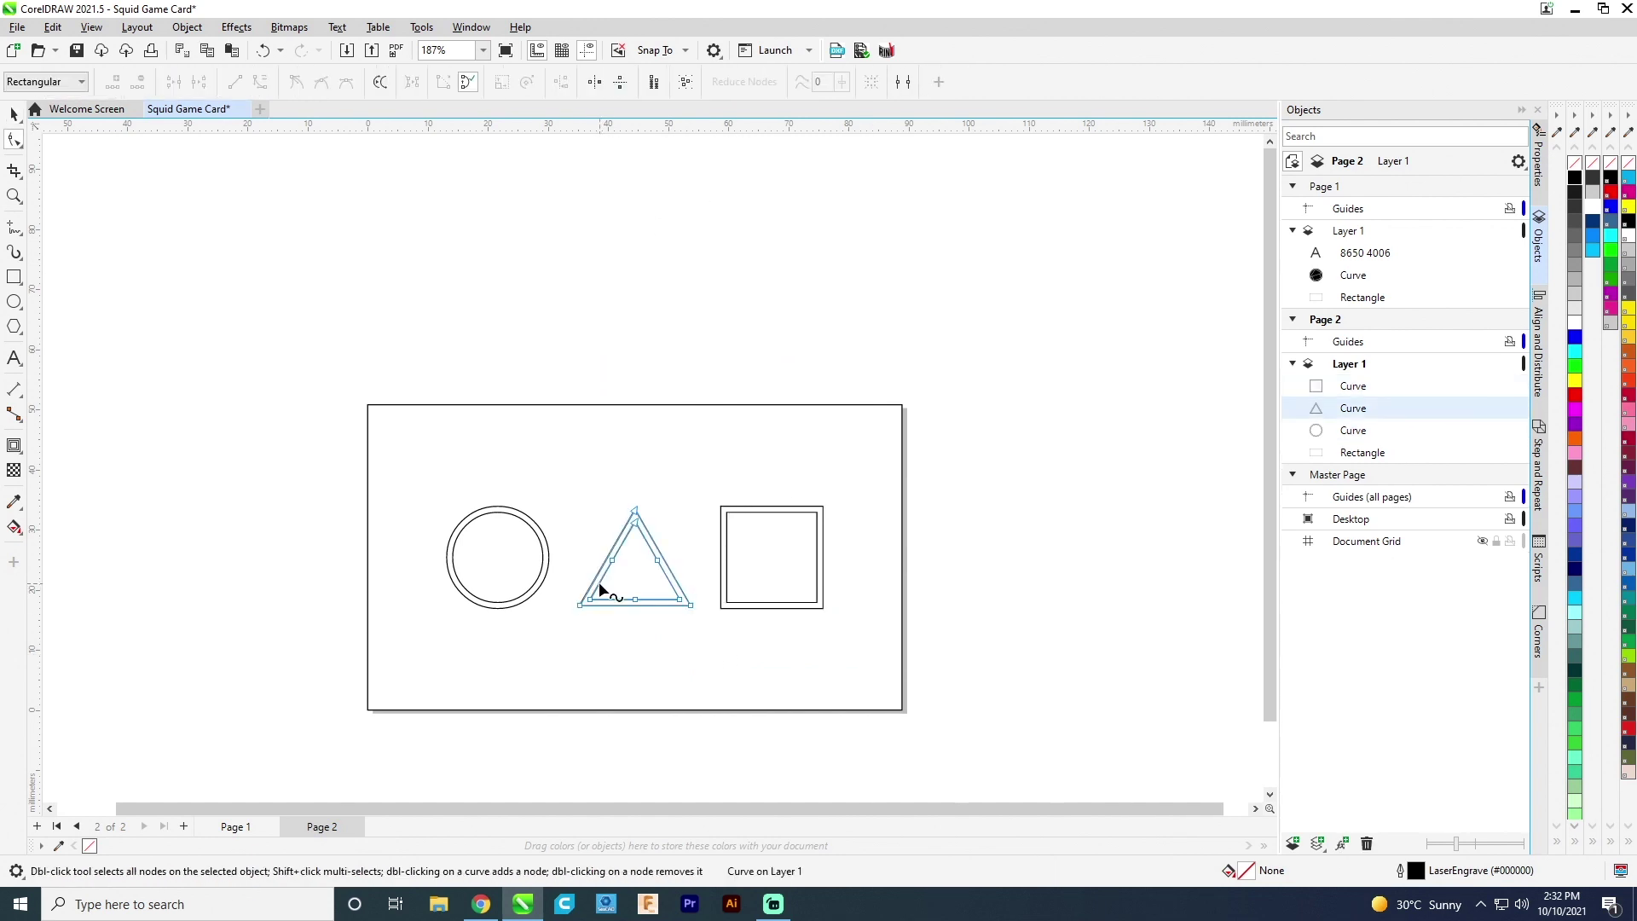
{"action": "scroll", "coordinate": [599, 581], "scroll_direction": "up", "scroll_amount": 3}
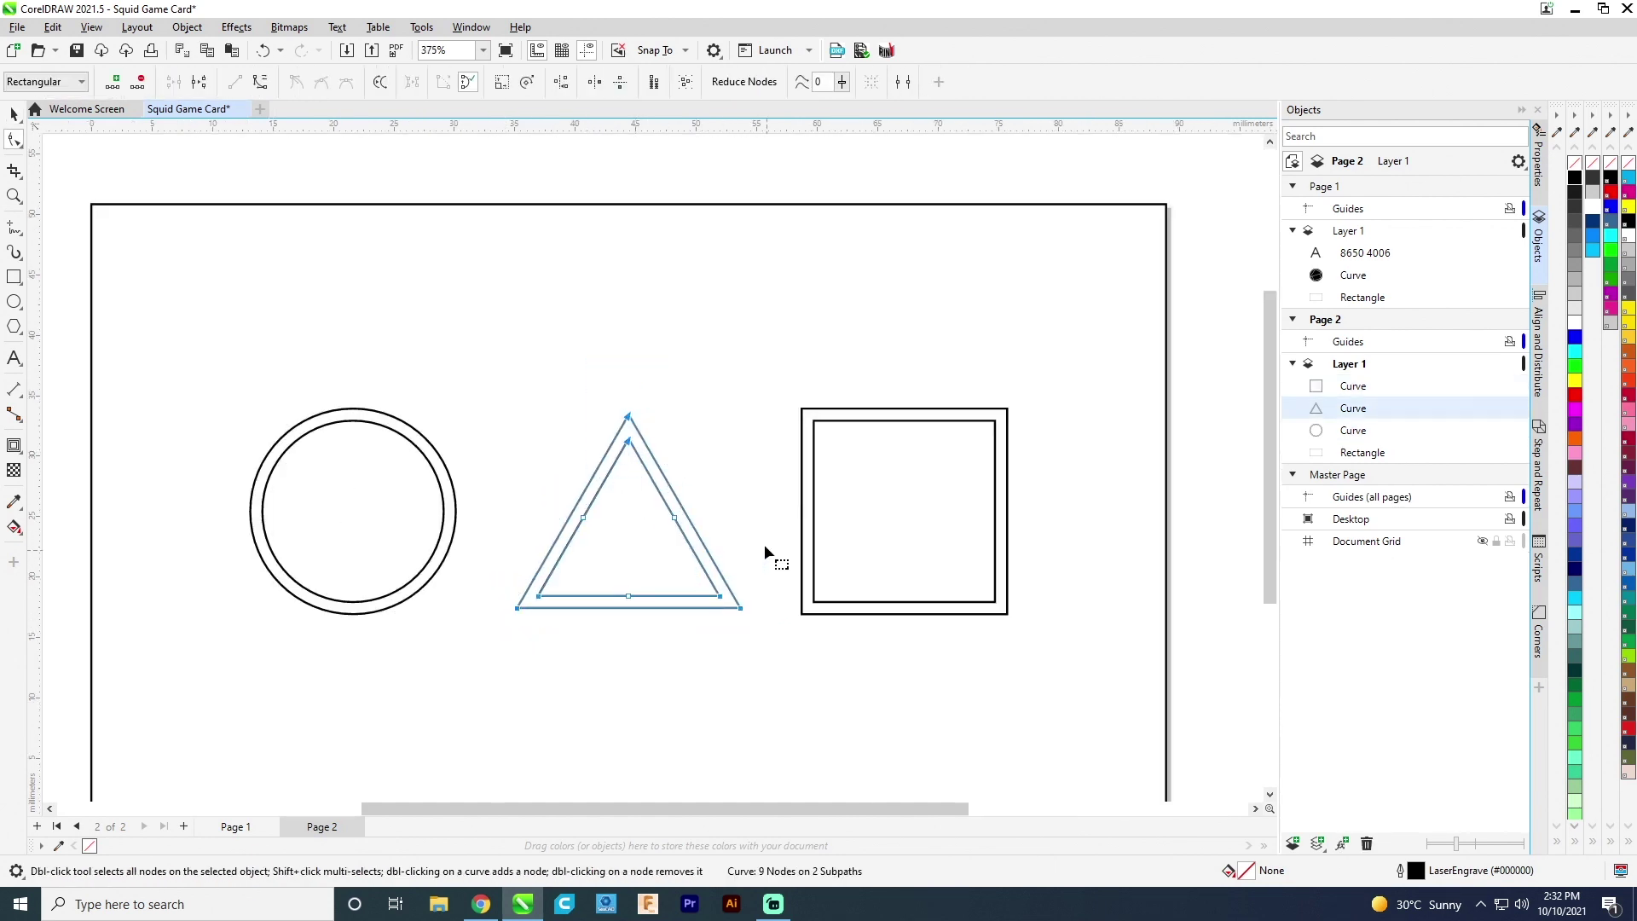
{"action": "left_click", "coordinate": [1539, 636]}
{"action": "left_click", "coordinate": [1492, 310]}
{"action": "left_click", "coordinate": [1424, 212]}
{"action": "left_click", "coordinate": [1493, 311]}
{"action": "key", "text": "ctrl+z"}
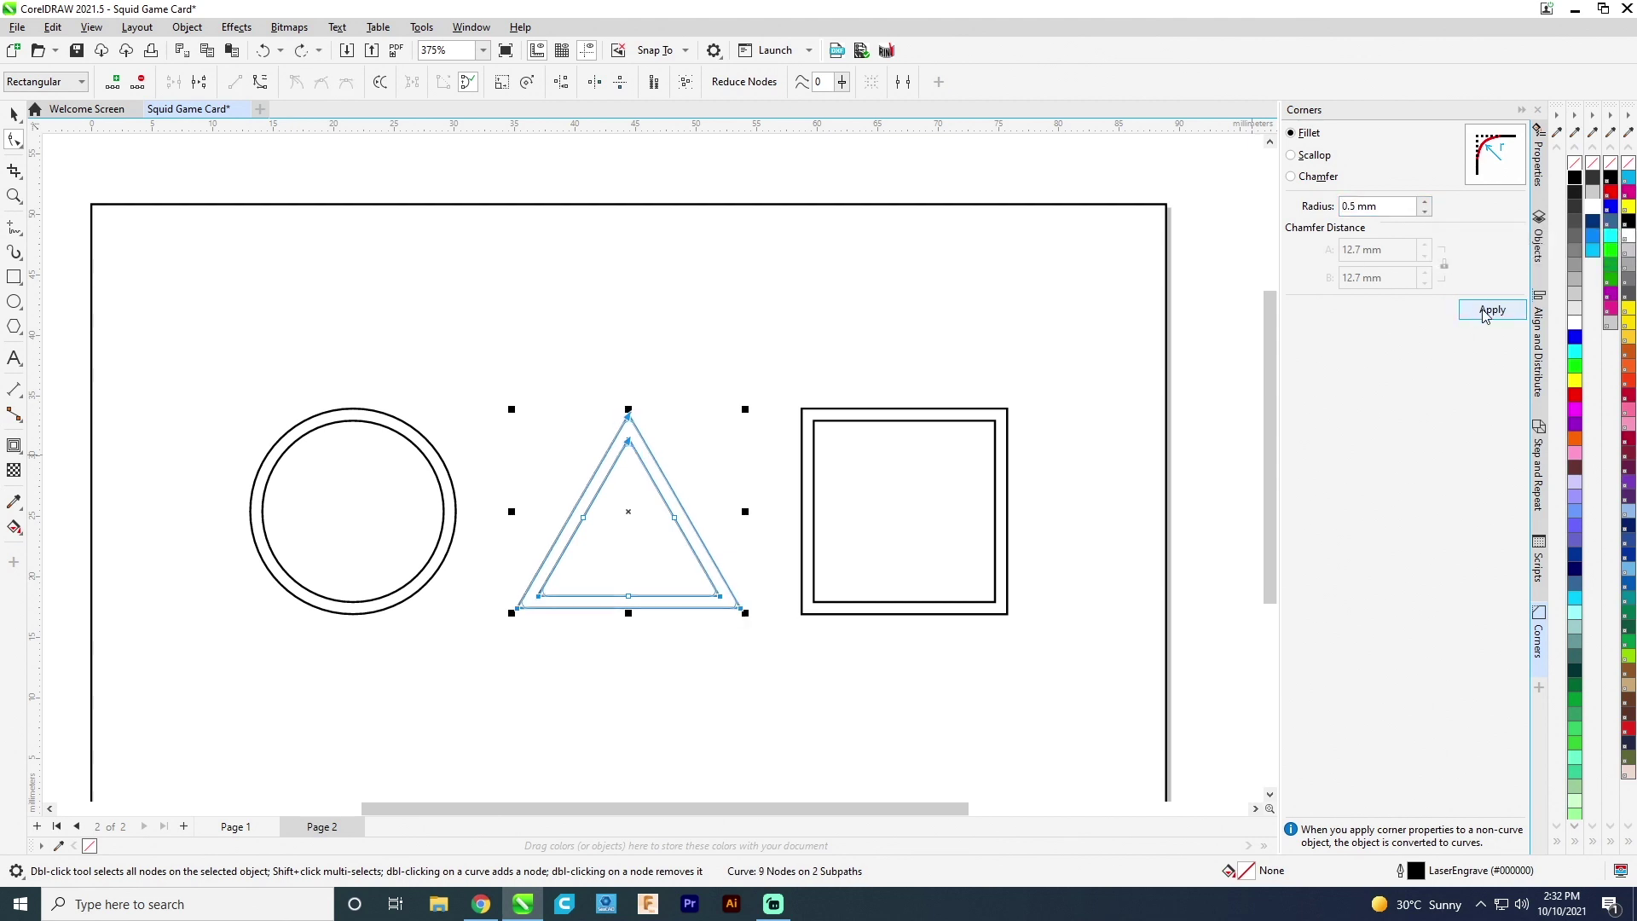
{"action": "left_click", "coordinate": [1203, 538]}
Round all corners of the square outline with the same 0.5 mm fillet
{"action": "left_click", "coordinate": [813, 572]}
{"action": "left_click", "coordinate": [775, 407]}
{"action": "left_click", "coordinate": [803, 486]}
{"action": "left_click", "coordinate": [1477, 312]}
{"action": "scroll", "coordinate": [735, 606], "scroll_direction": "down", "scroll_amount": 1}
{"action": "left_click", "coordinate": [14, 114]}
{"action": "left_click", "coordinate": [165, 402]}
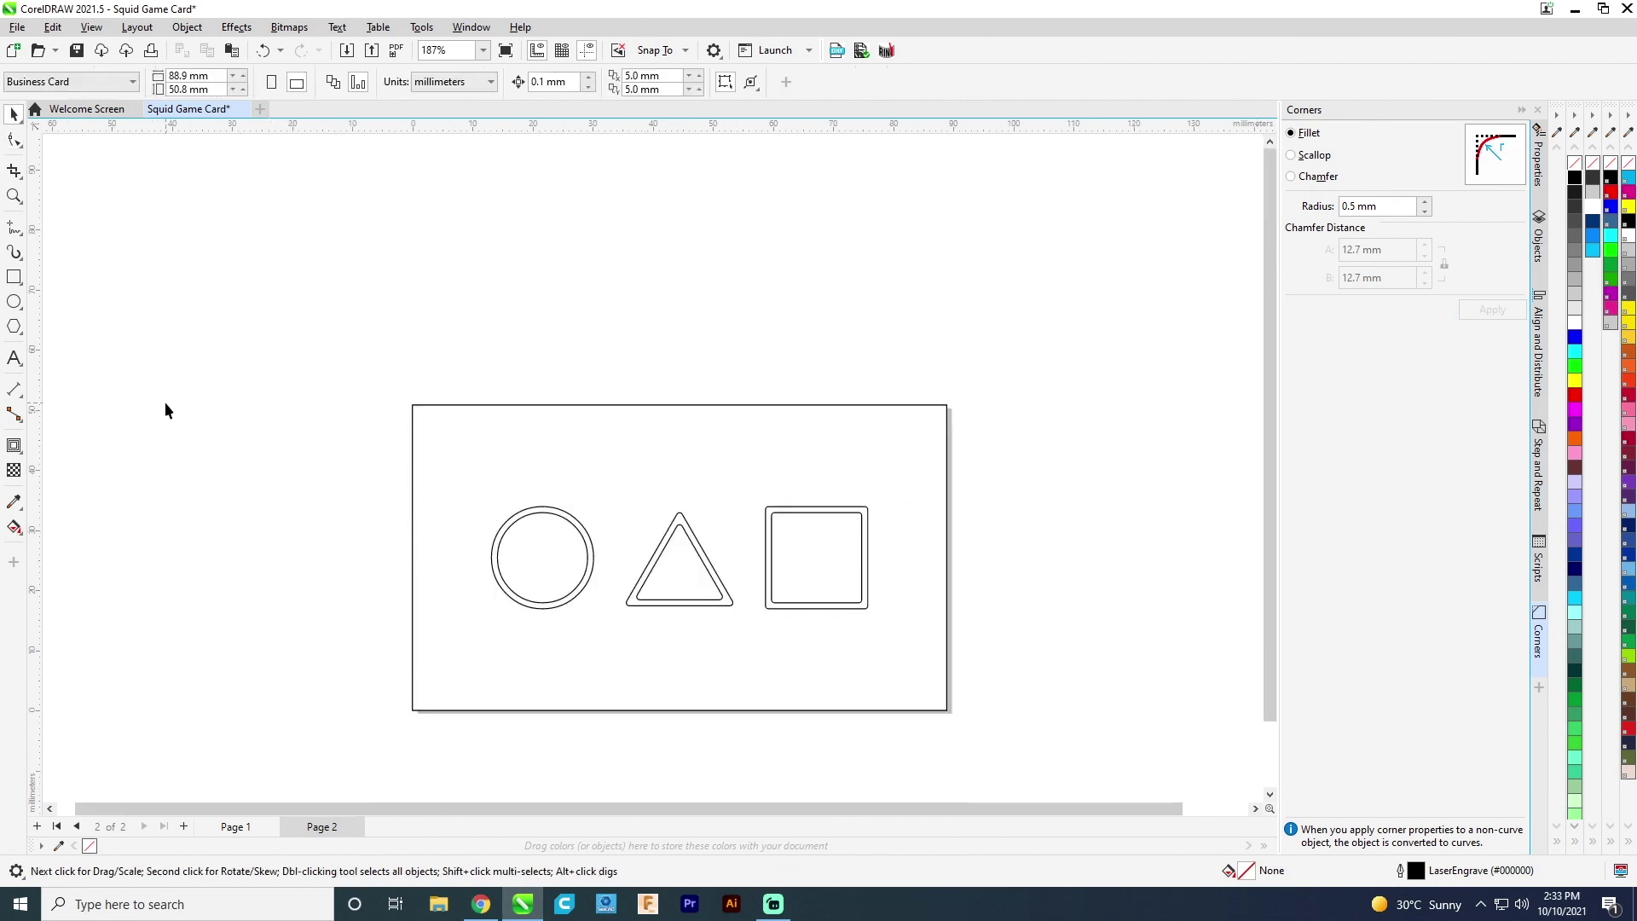
Scale the circle, triangle and square down together on the card
{"action": "left_click_drag", "start_coordinate": [524, 544], "coordinate": [896, 659]}
{"action": "left_click_drag", "start_coordinate": [874, 501], "coordinate": [817, 528]}
{"action": "key", "text": "c"}
{"action": "key", "text": "e"}
{"action": "key", "text": "ctrl+z"}
{"action": "key", "text": "ctrl+z"}
Group the circle, triangle and square and centre the group horizontally and vertically on the card rectangle
{"action": "left_click_drag", "start_coordinate": [351, 513], "coordinate": [840, 661]}
{"action": "key", "text": "ctrl+g"}
{"action": "left_click", "coordinate": [735, 672], "text": "shift"}
{"action": "key", "text": "c"}
{"action": "key", "text": "e"}
Fill the grouped circle, triangle and square outlines with black
{"action": "left_click", "coordinate": [746, 678], "text": "shift"}
{"action": "left_click", "coordinate": [1575, 175]}
{"action": "left_click", "coordinate": [243, 635]}
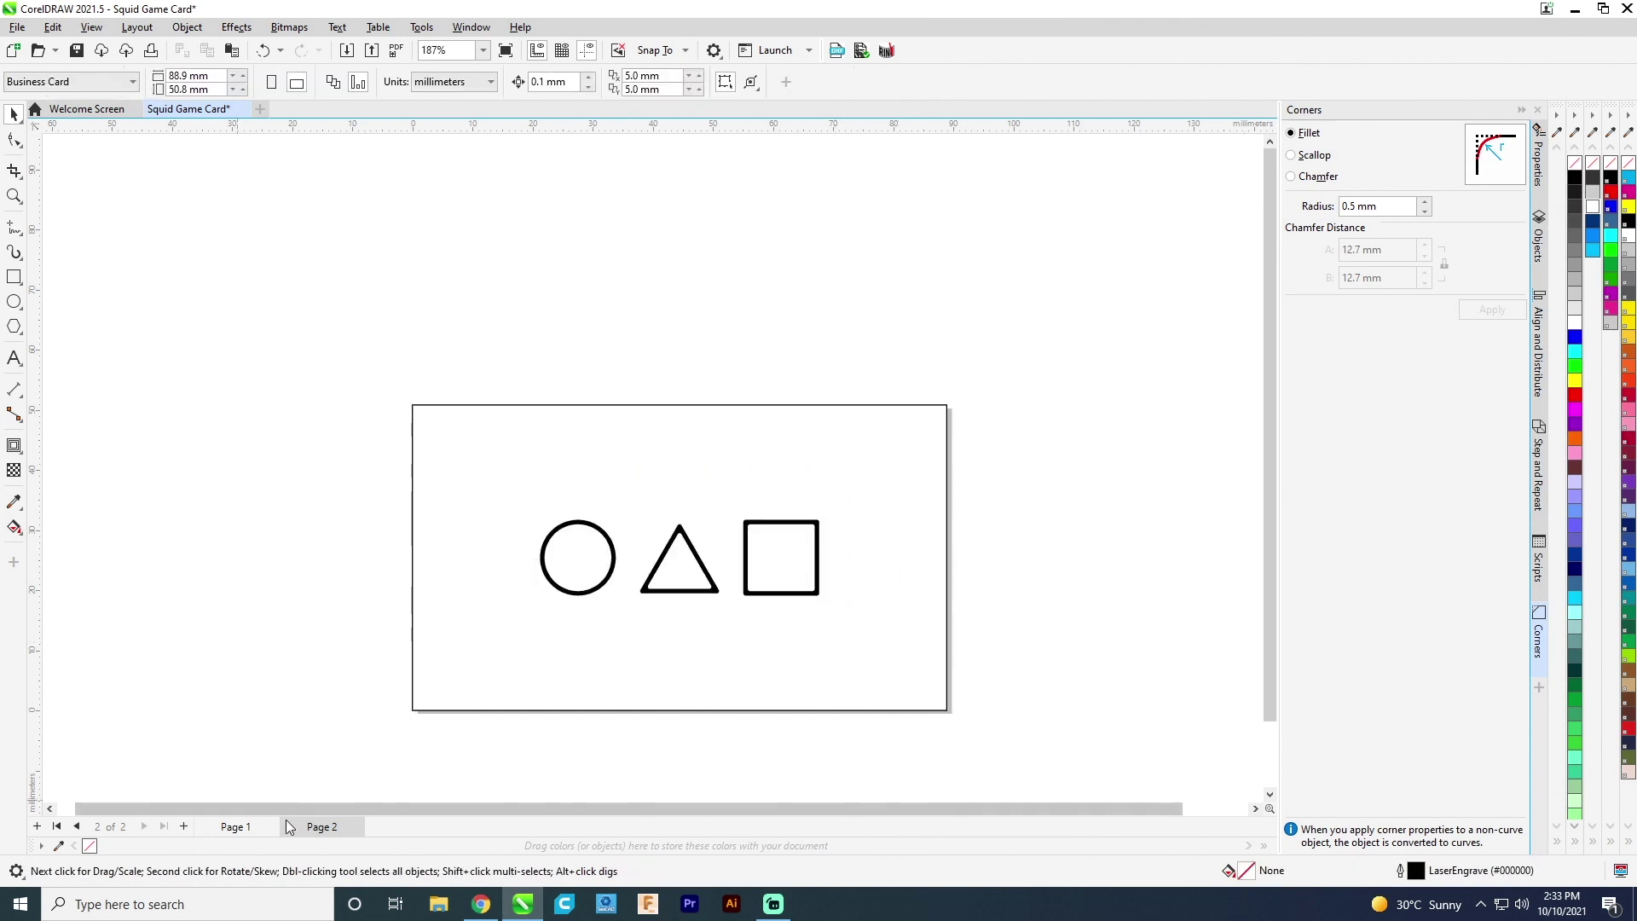
Check page 1, return to page 2 and give its card rectangle a red hairline outline for laser cutting
{"action": "left_click", "coordinate": [238, 834]}
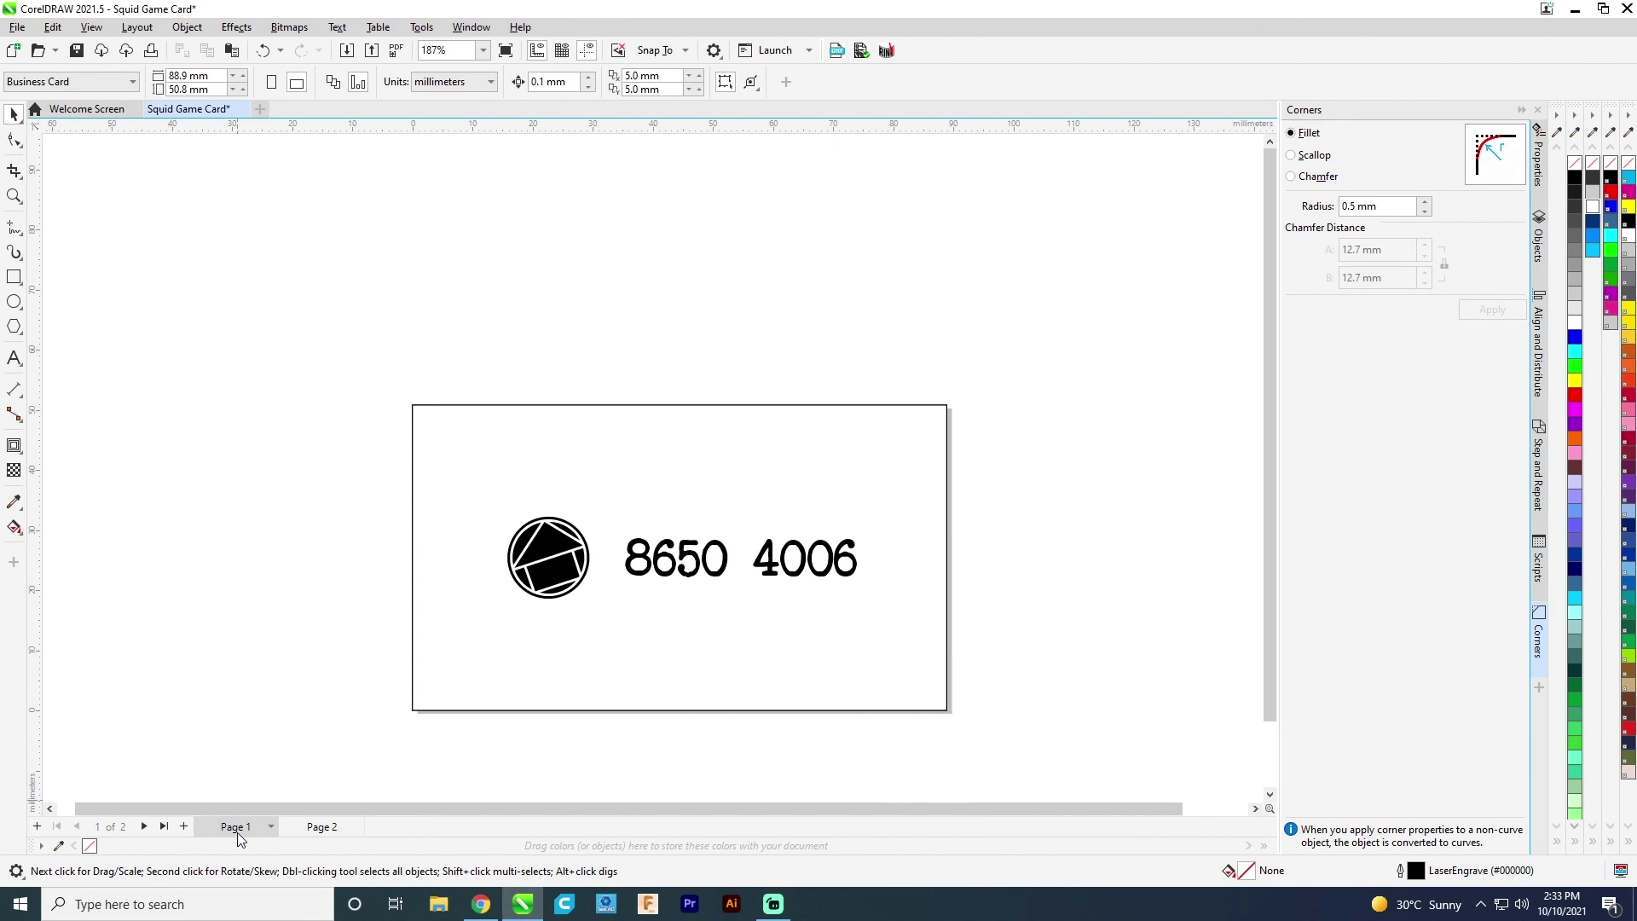
{"action": "left_click", "coordinate": [321, 829]}
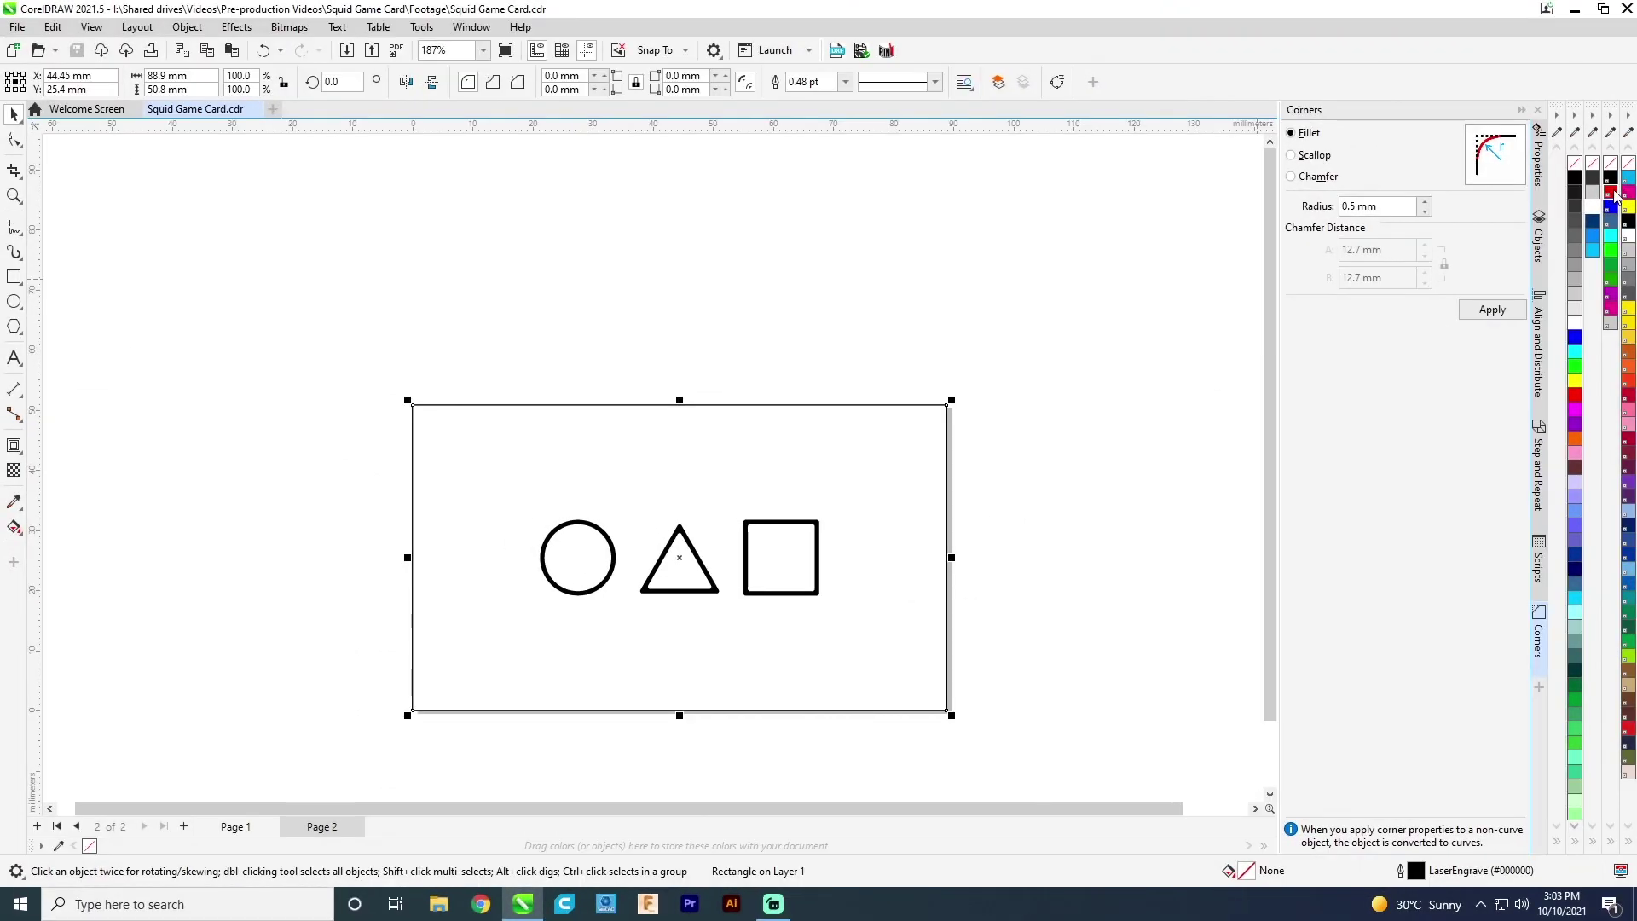
{"action": "right_click", "coordinate": [1611, 192]}
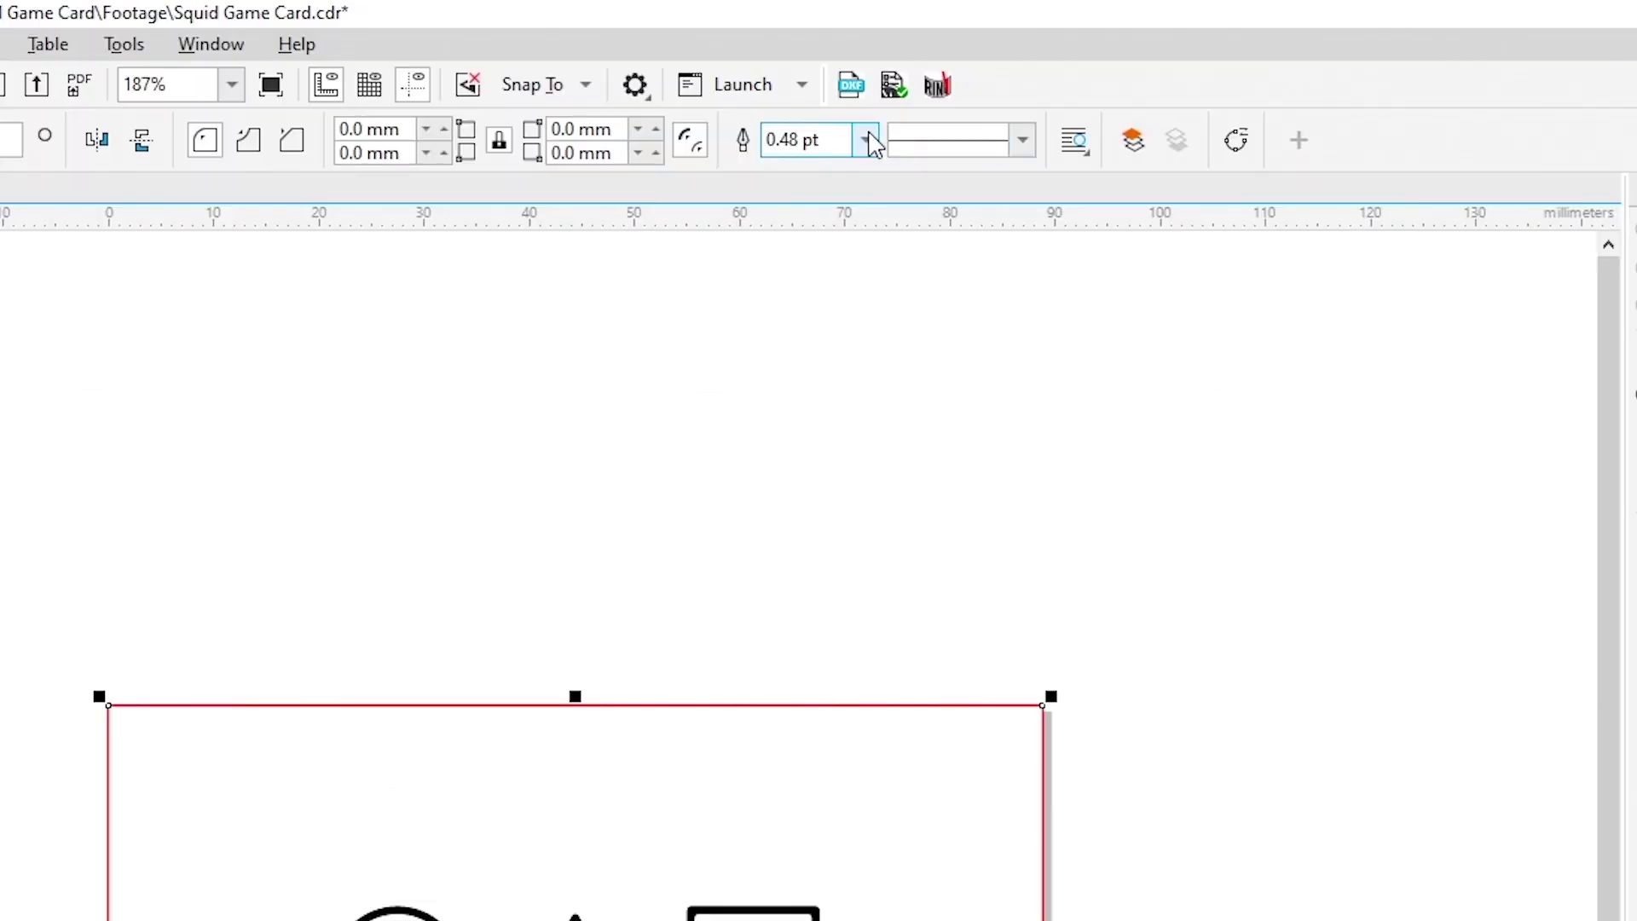
{"action": "left_click", "coordinate": [845, 82]}
{"action": "left_click", "coordinate": [814, 194]}
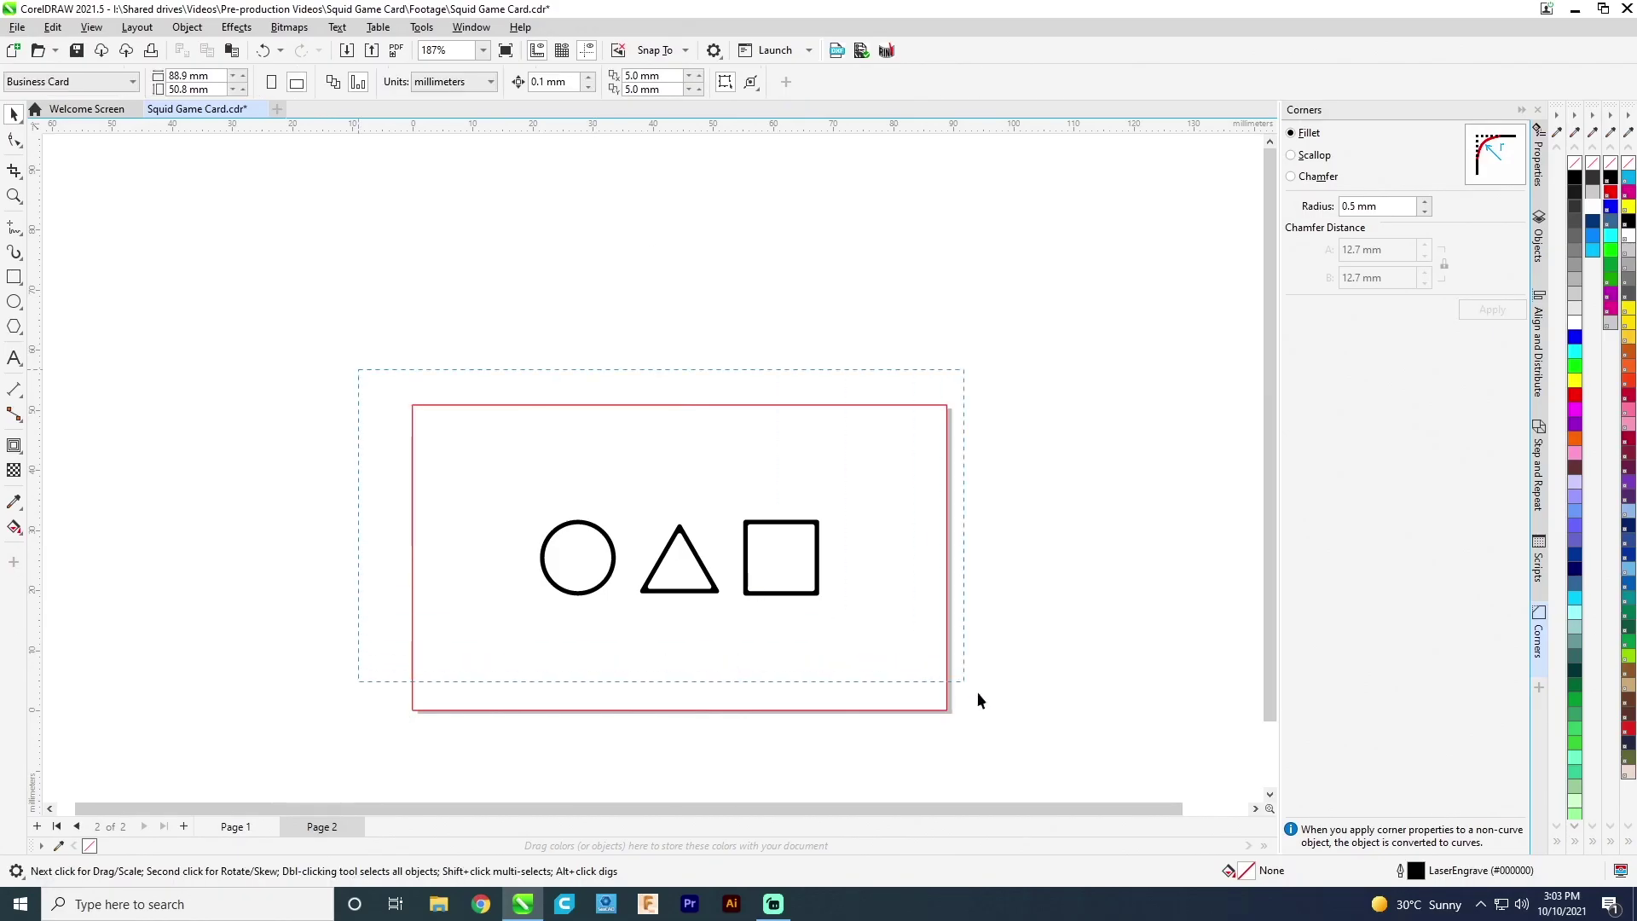
Select everything on page 2 and print the current page to the Epilog Engraver
{"action": "left_click_drag", "start_coordinate": [977, 692], "coordinate": [1011, 735]}
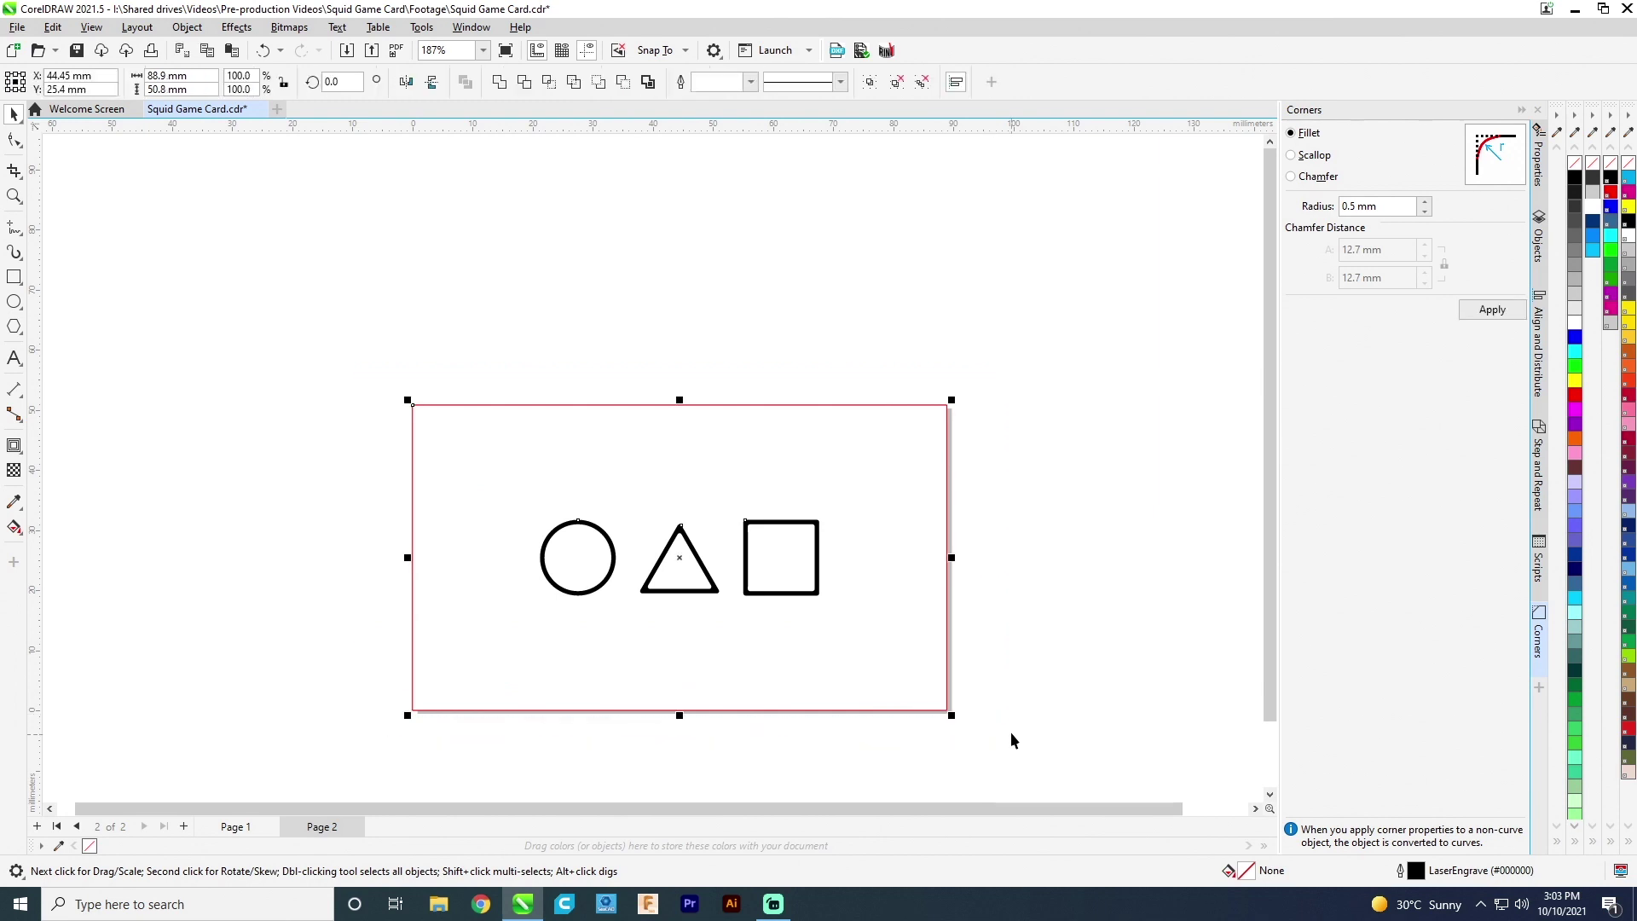
{"action": "left_click", "coordinate": [1541, 243]}
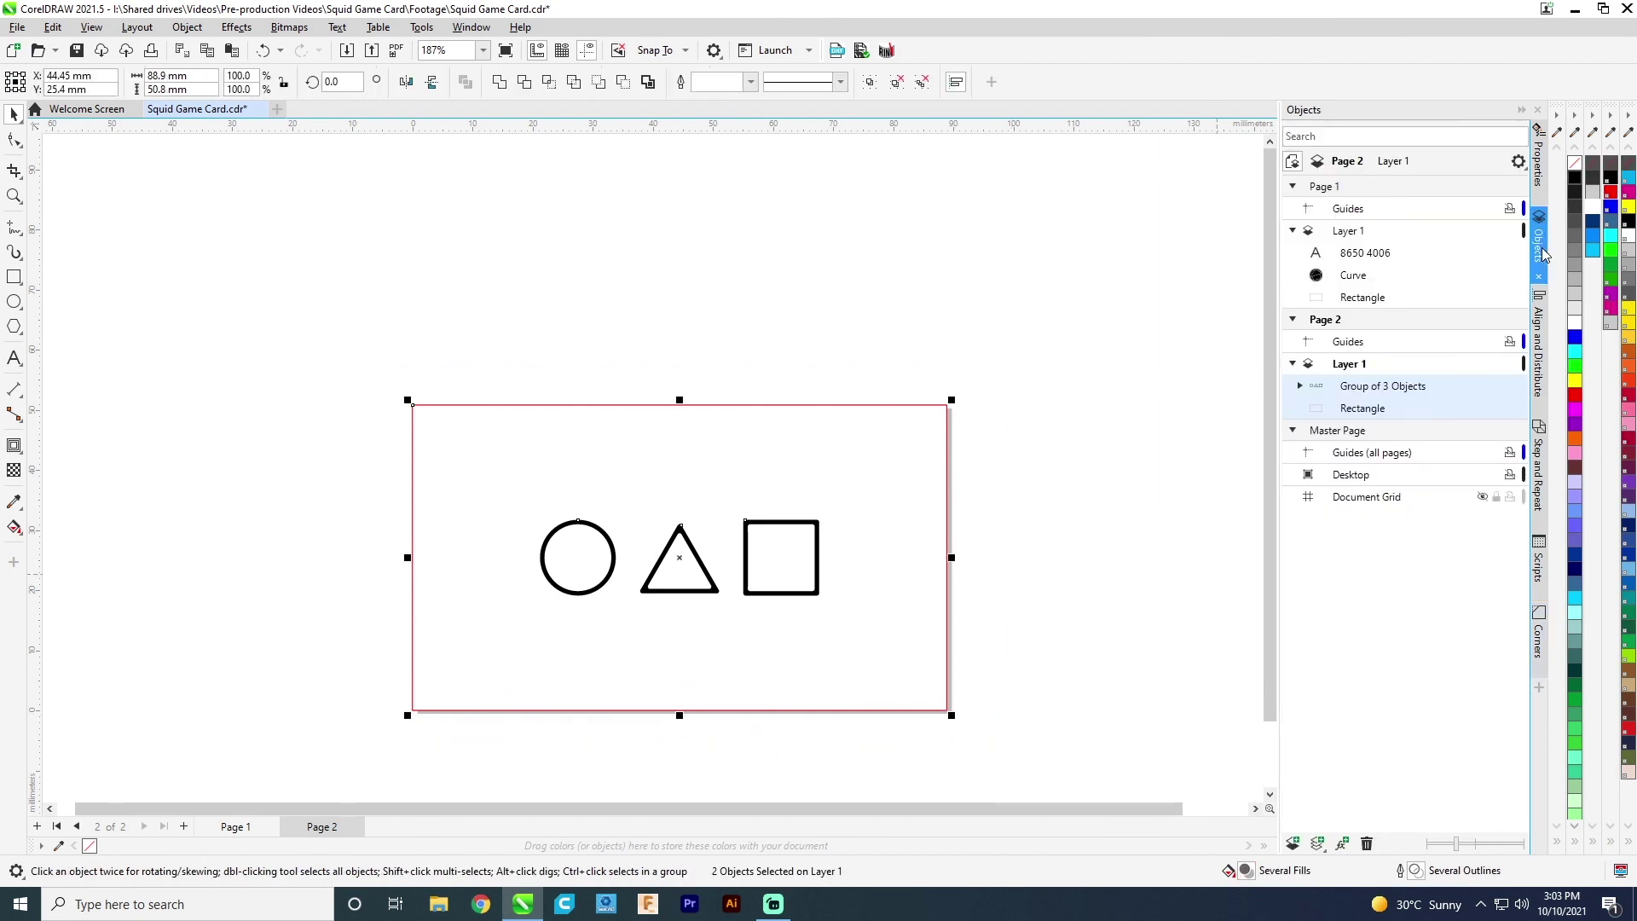
{"action": "left_click", "coordinate": [152, 51]}
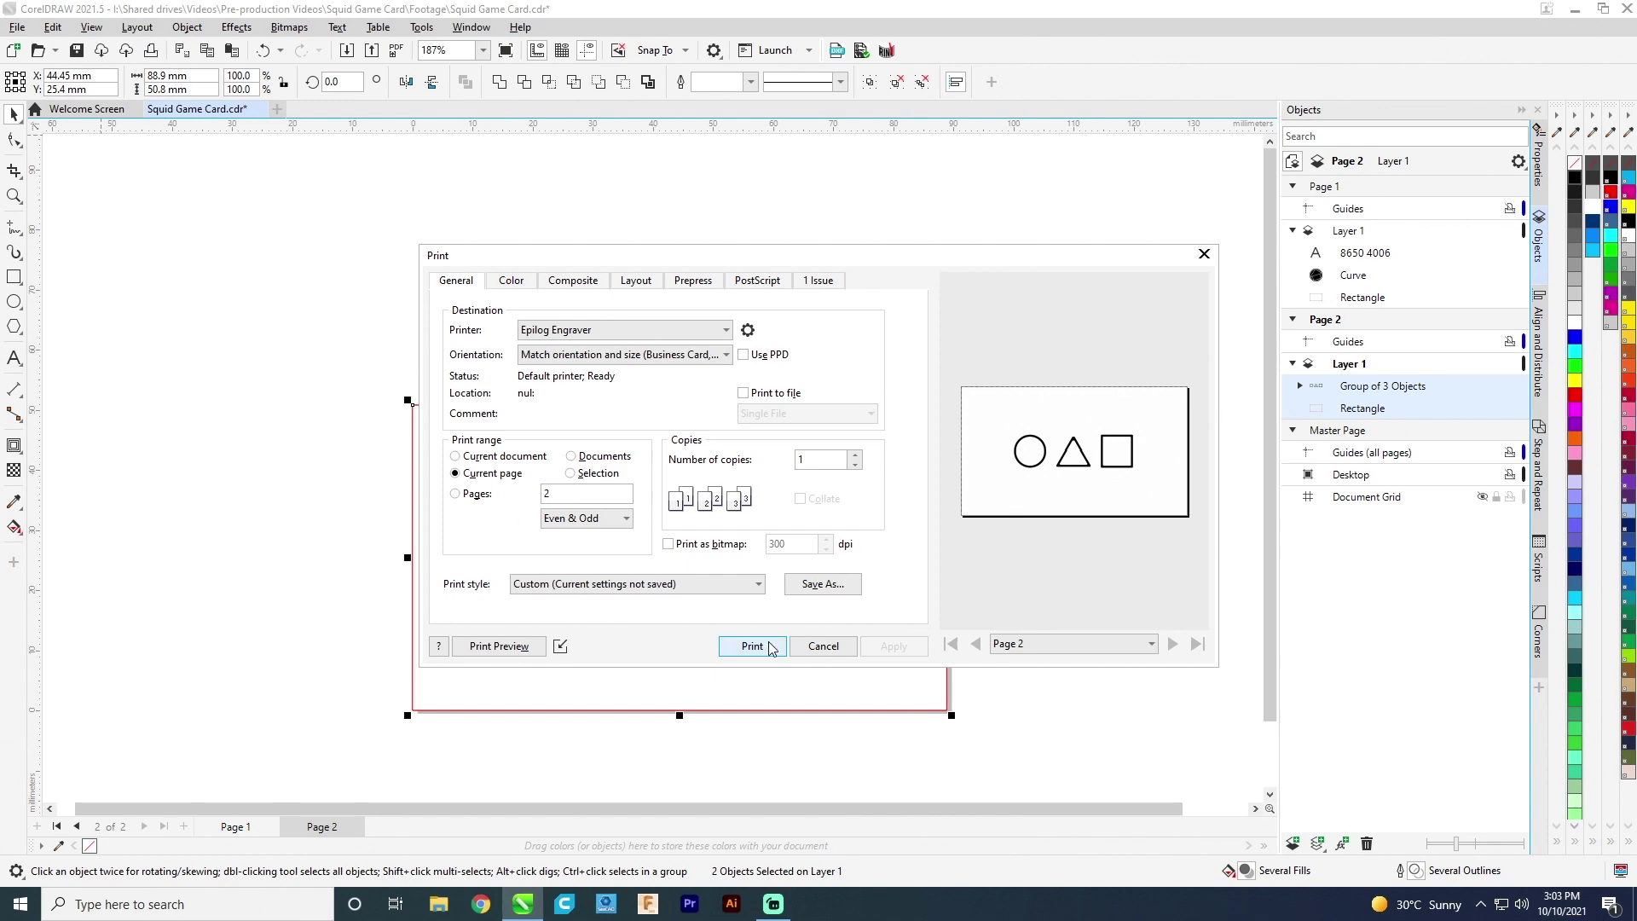
{"action": "left_click", "coordinate": [771, 645]}
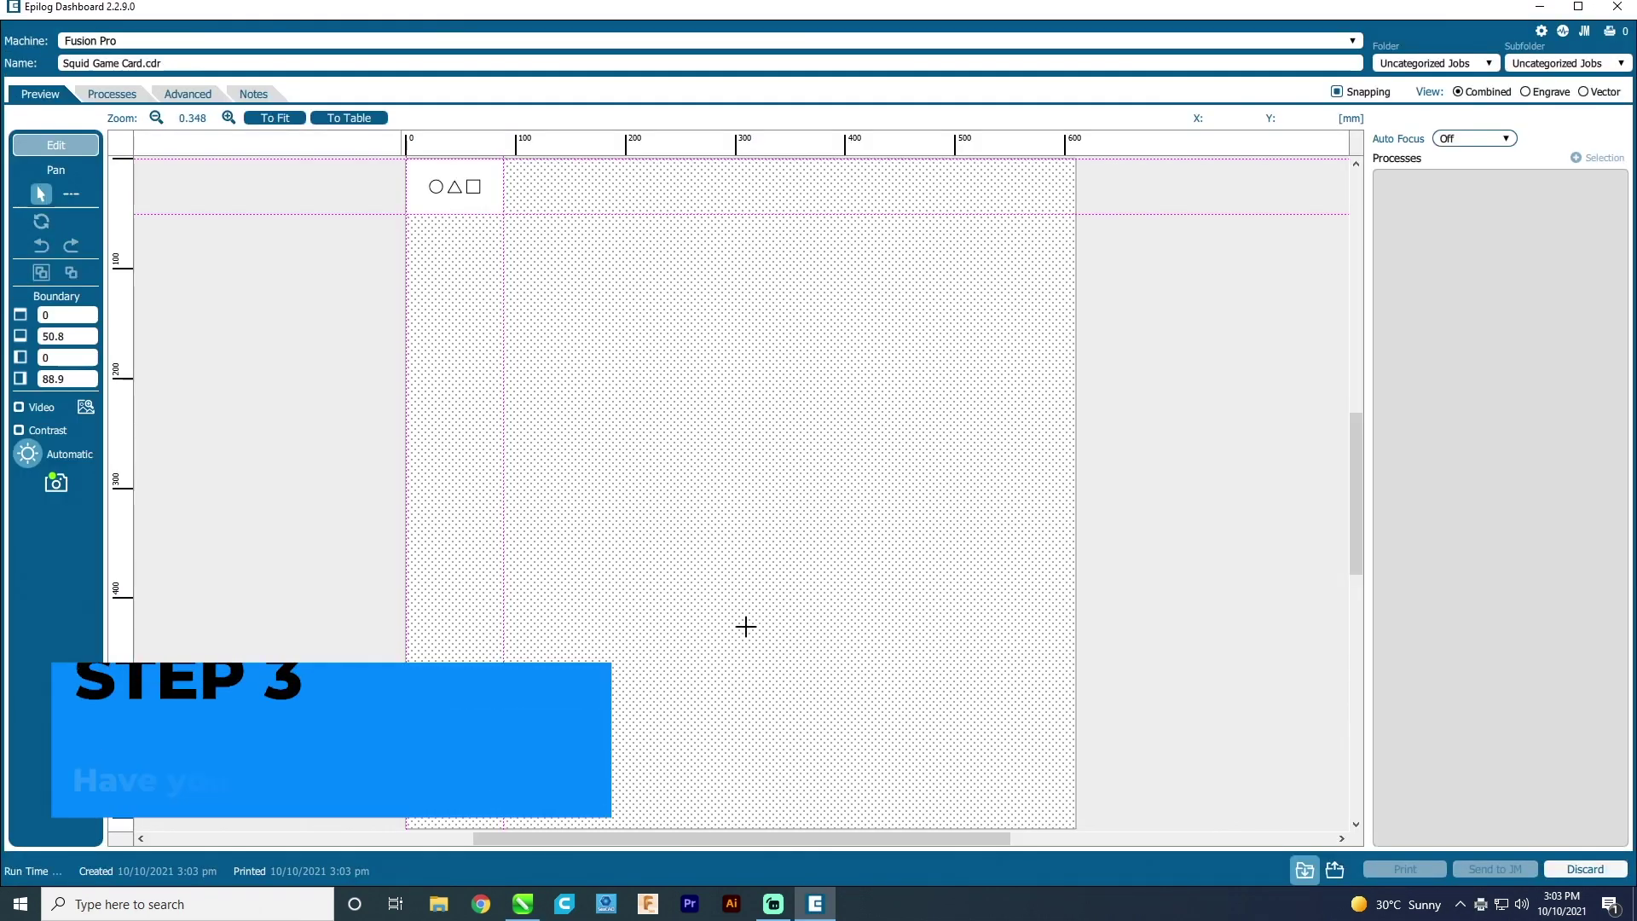
In the Epilog Dashboard, extend the job boundary to 316.434 mm down and 609.6 mm across, and move the artwork to X 46.951, Y 37.903
{"action": "left_click_drag", "start_coordinate": [480, 214], "coordinate": [508, 506]}
{"action": "left_click_drag", "start_coordinate": [506, 358], "coordinate": [1140, 402]}
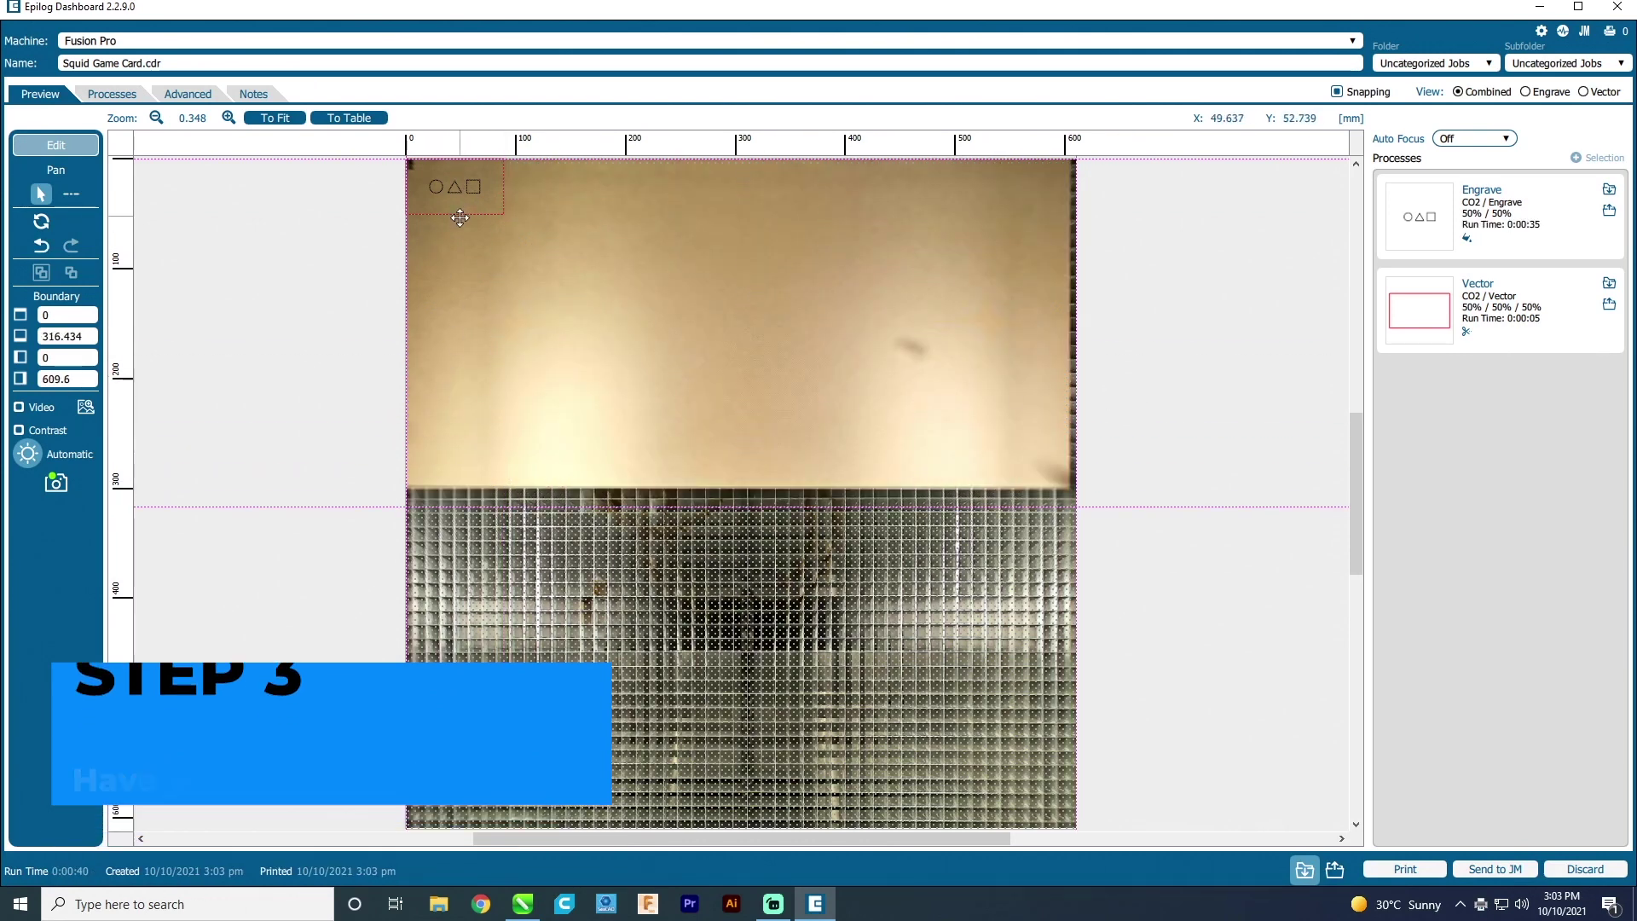
{"action": "scroll", "coordinate": [460, 218], "scroll_direction": "up", "scroll_amount": 3}
{"action": "scroll", "coordinate": [476, 334], "scroll_direction": "up", "scroll_amount": 8}
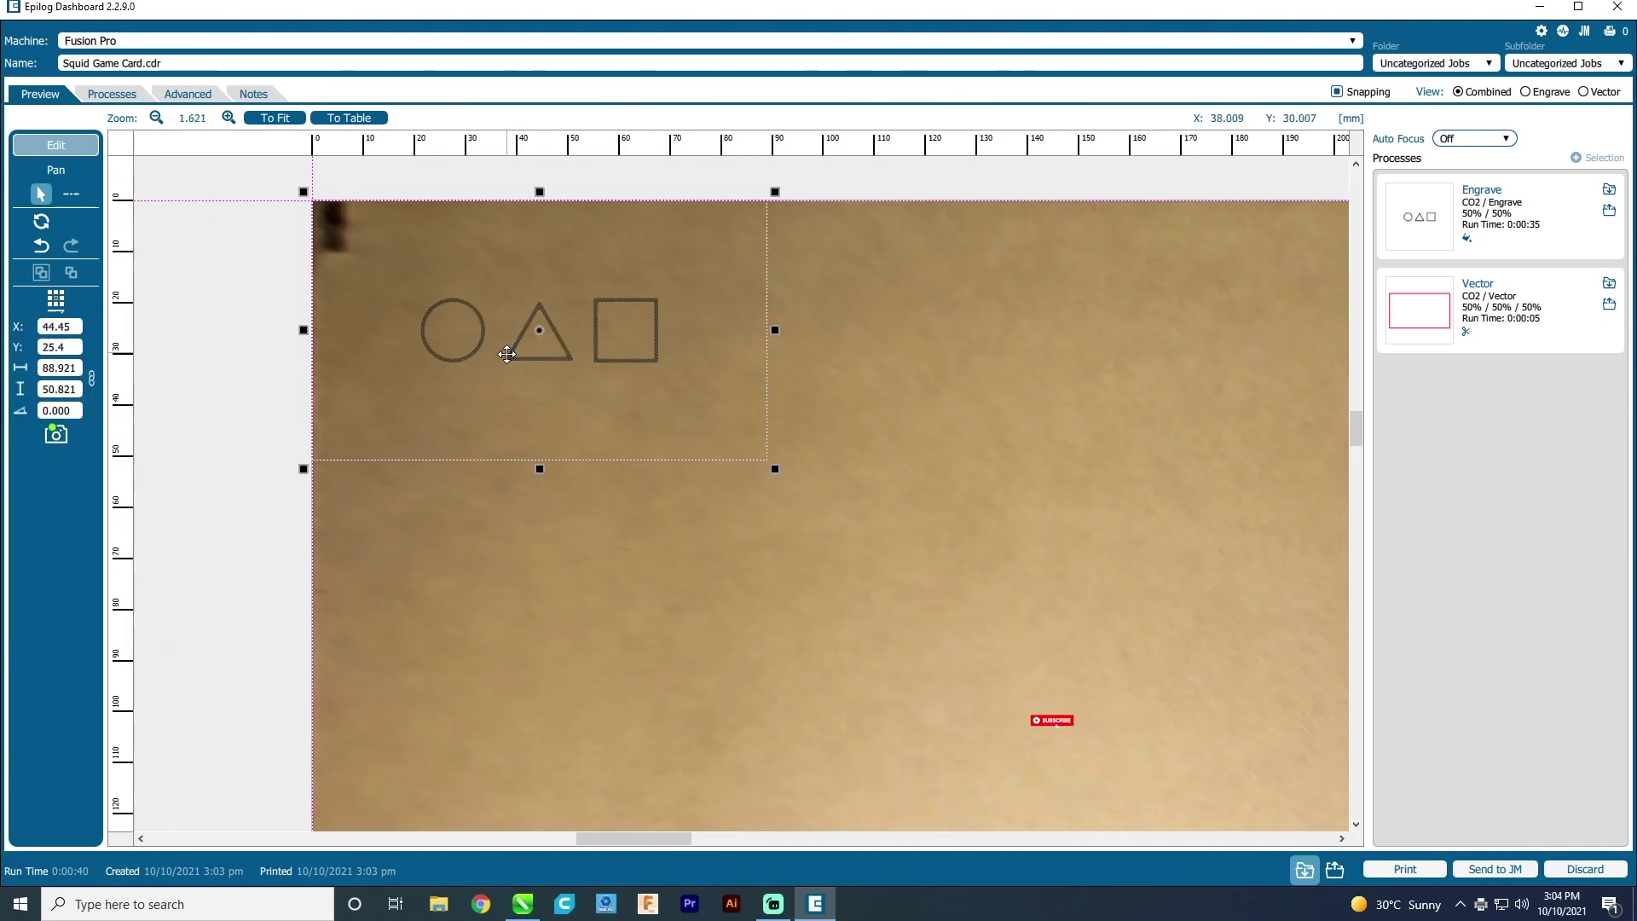
{"action": "left_click", "coordinate": [504, 406]}
{"action": "left_click", "coordinate": [508, 420]}
{"action": "left_click_drag", "start_coordinate": [505, 358], "coordinate": [522, 420]}
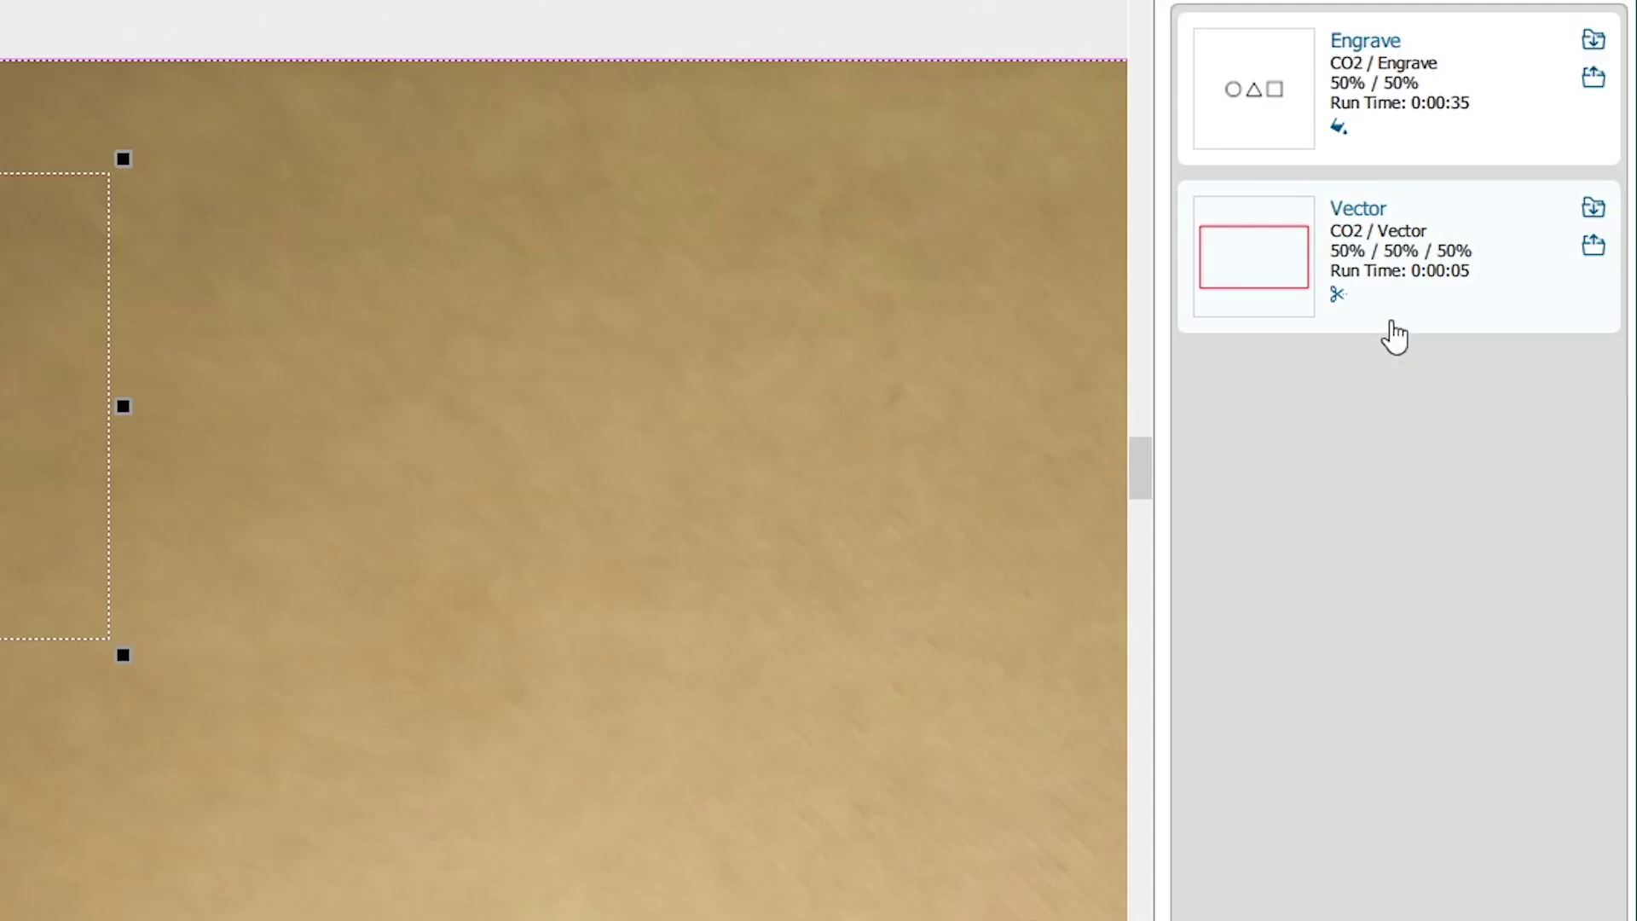
Set the Vector process to 100% power and 10% frequency, and turn on its air assist
{"action": "left_click", "coordinate": [1392, 325]}
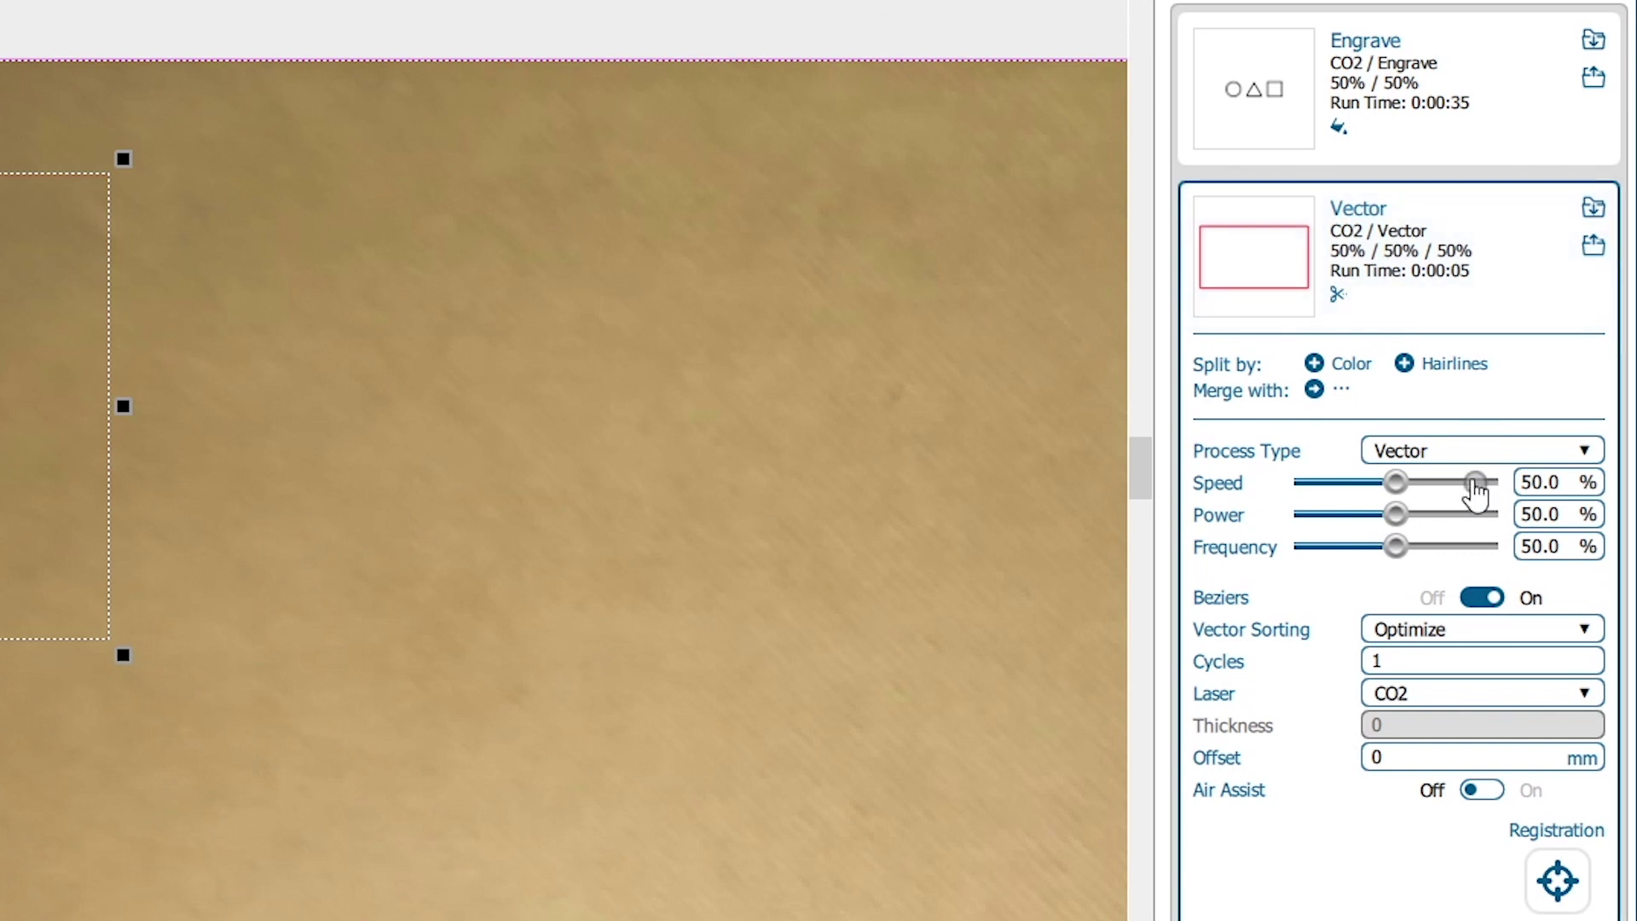
{"action": "left_click_drag", "start_coordinate": [1420, 514], "coordinate": [1508, 538]}
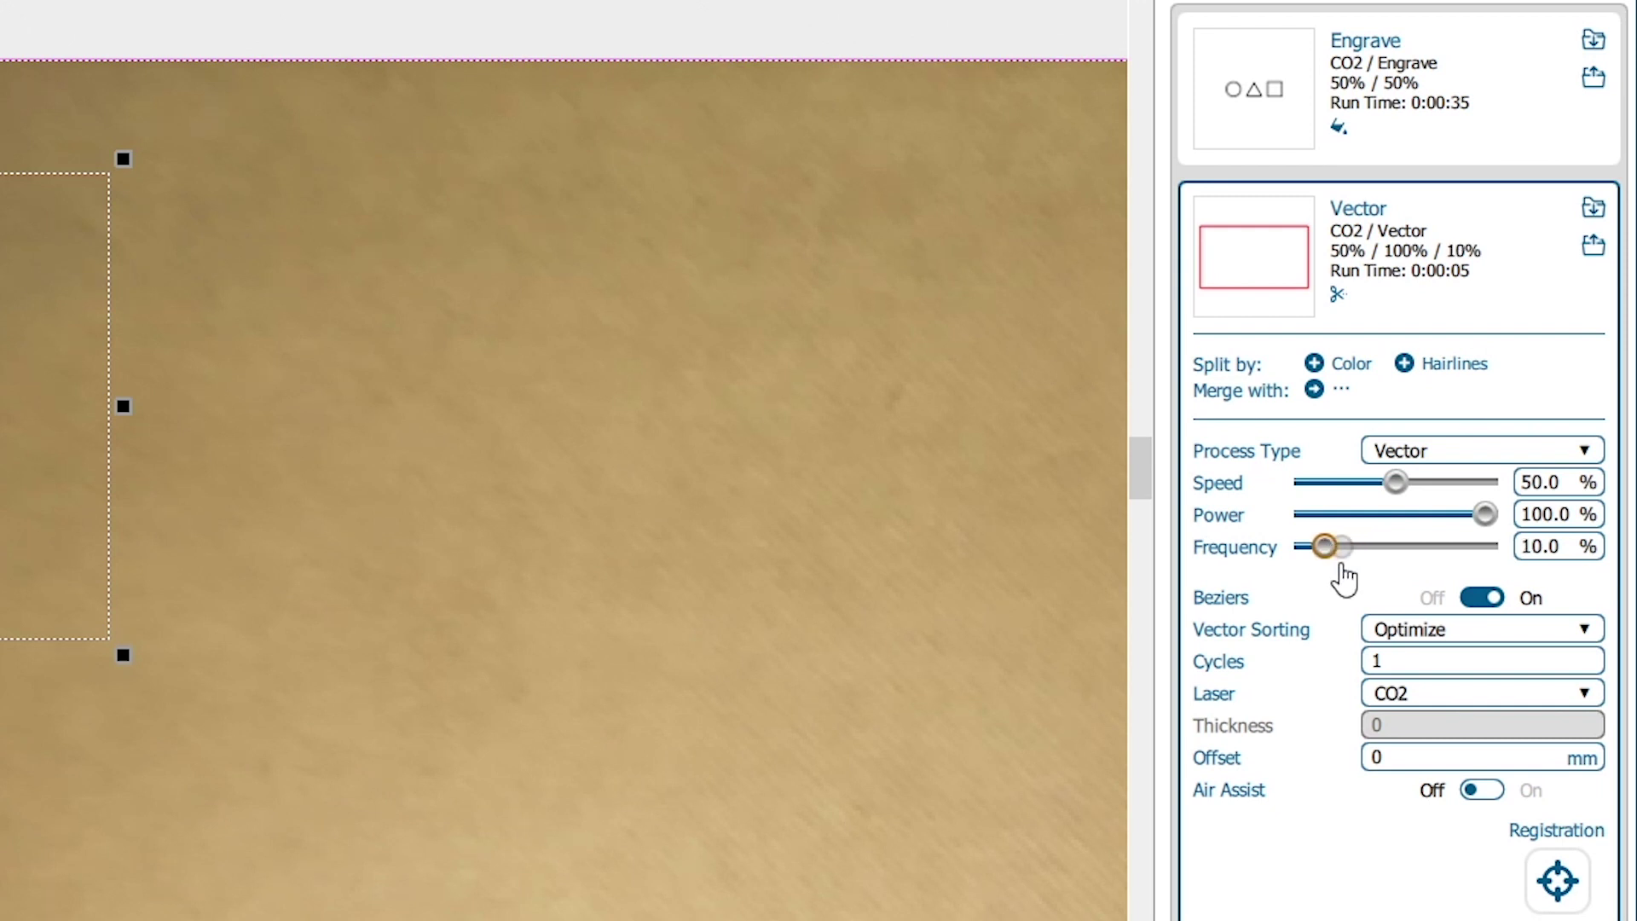
{"action": "left_click", "coordinate": [1470, 792]}
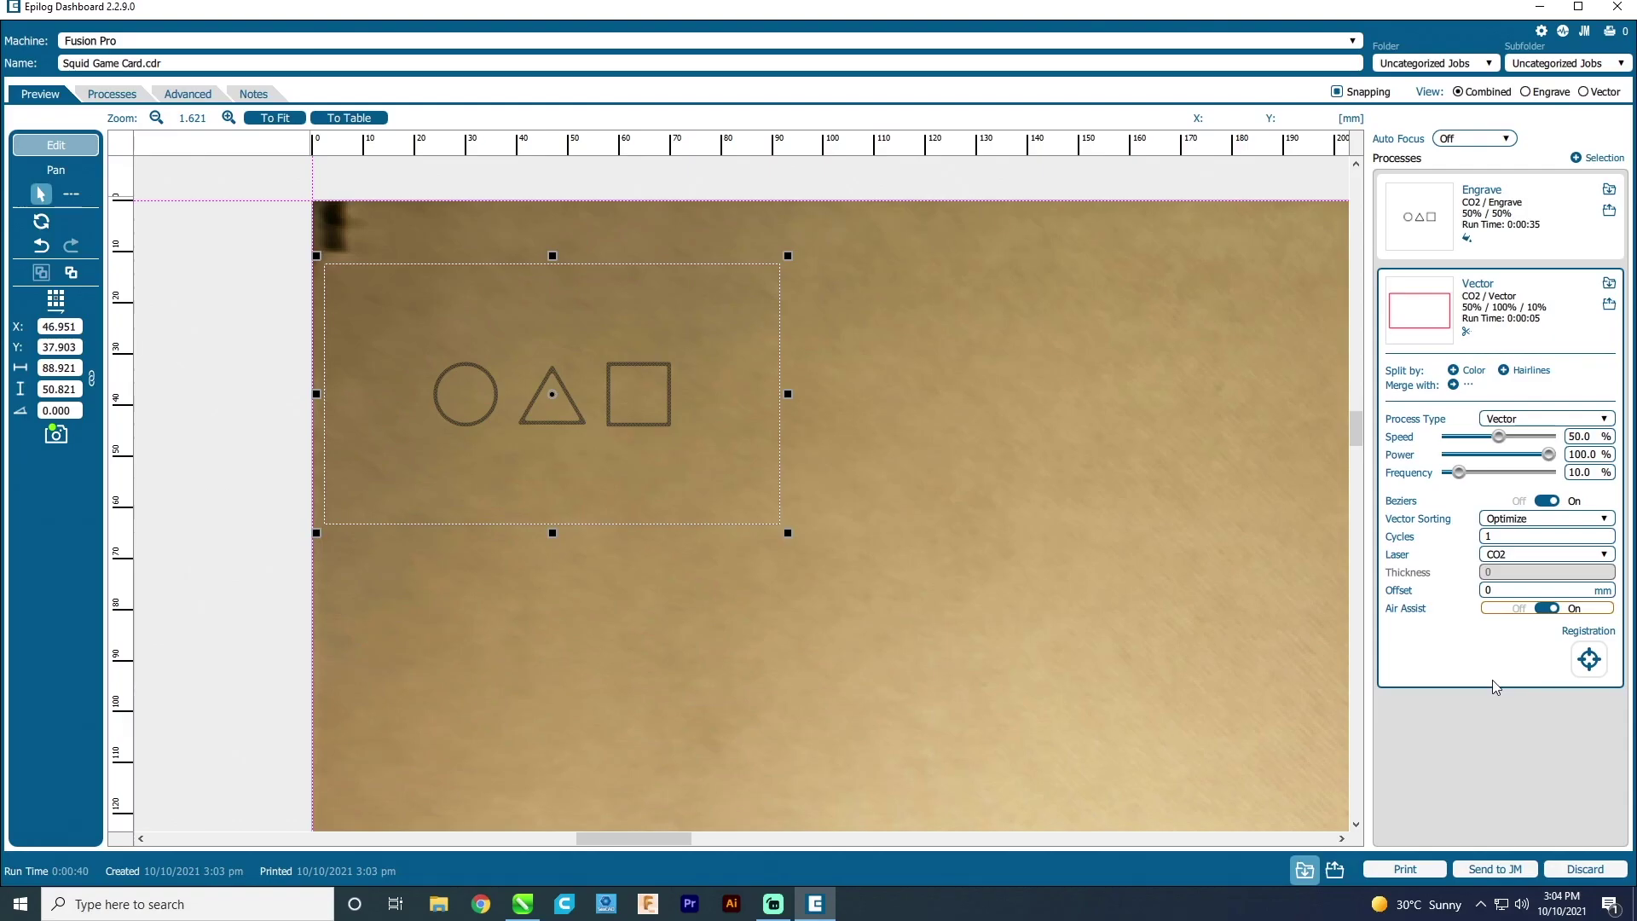
Set the Engrave process to 90% speed and 90% power, and turn on its air assist
{"action": "left_click", "coordinate": [1516, 246]}
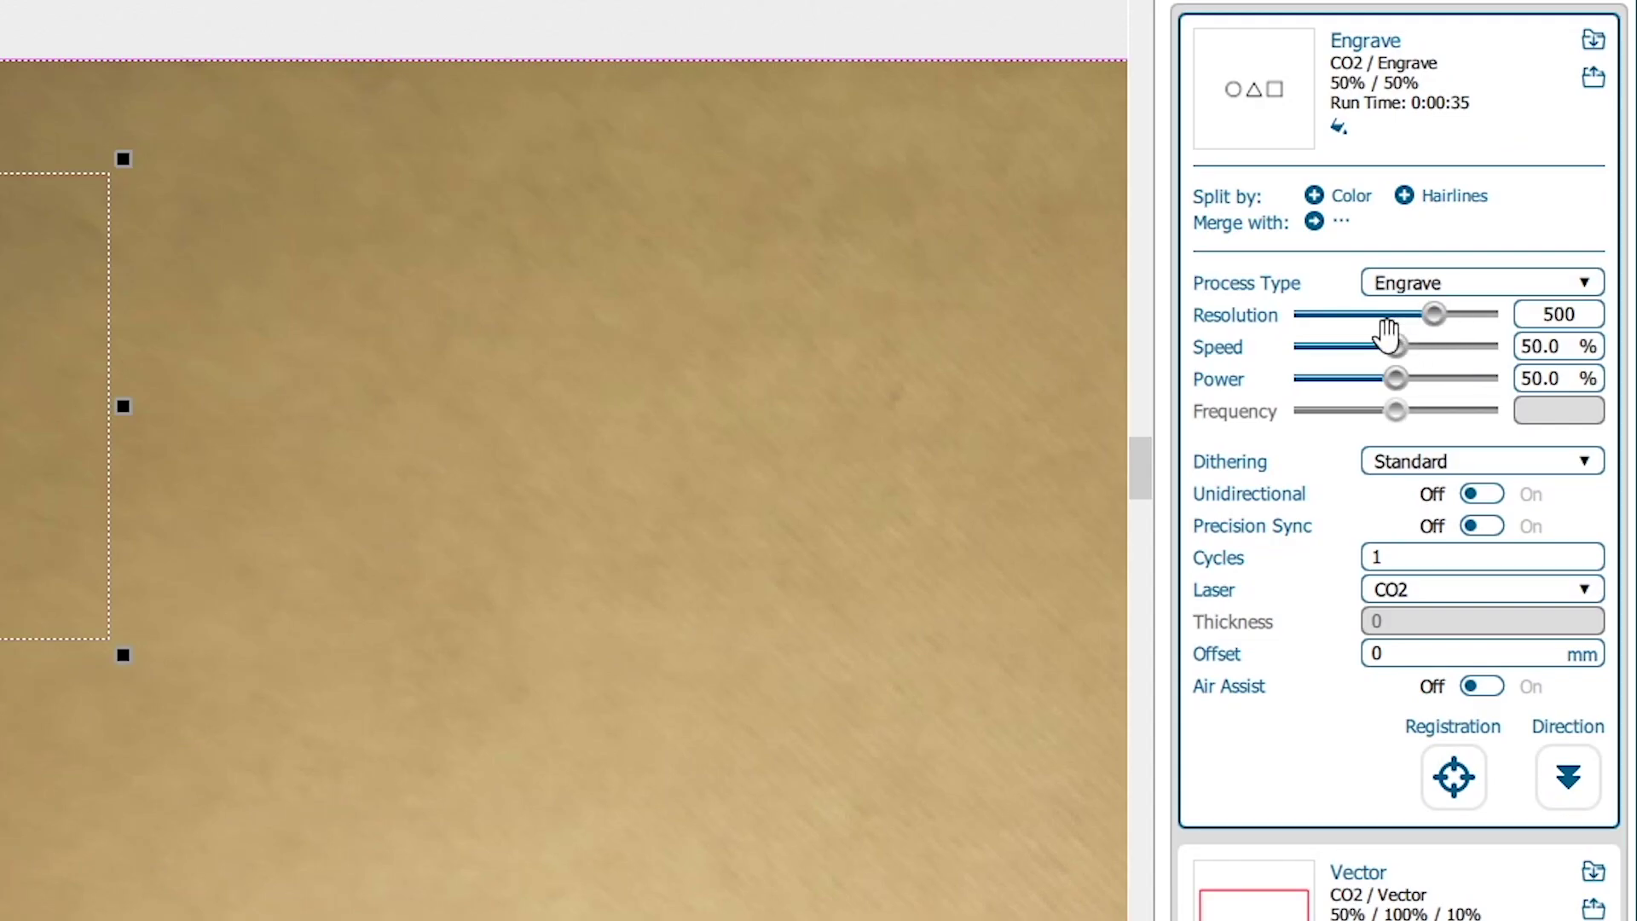
{"action": "left_click_drag", "start_coordinate": [1398, 348], "coordinate": [1465, 378]}
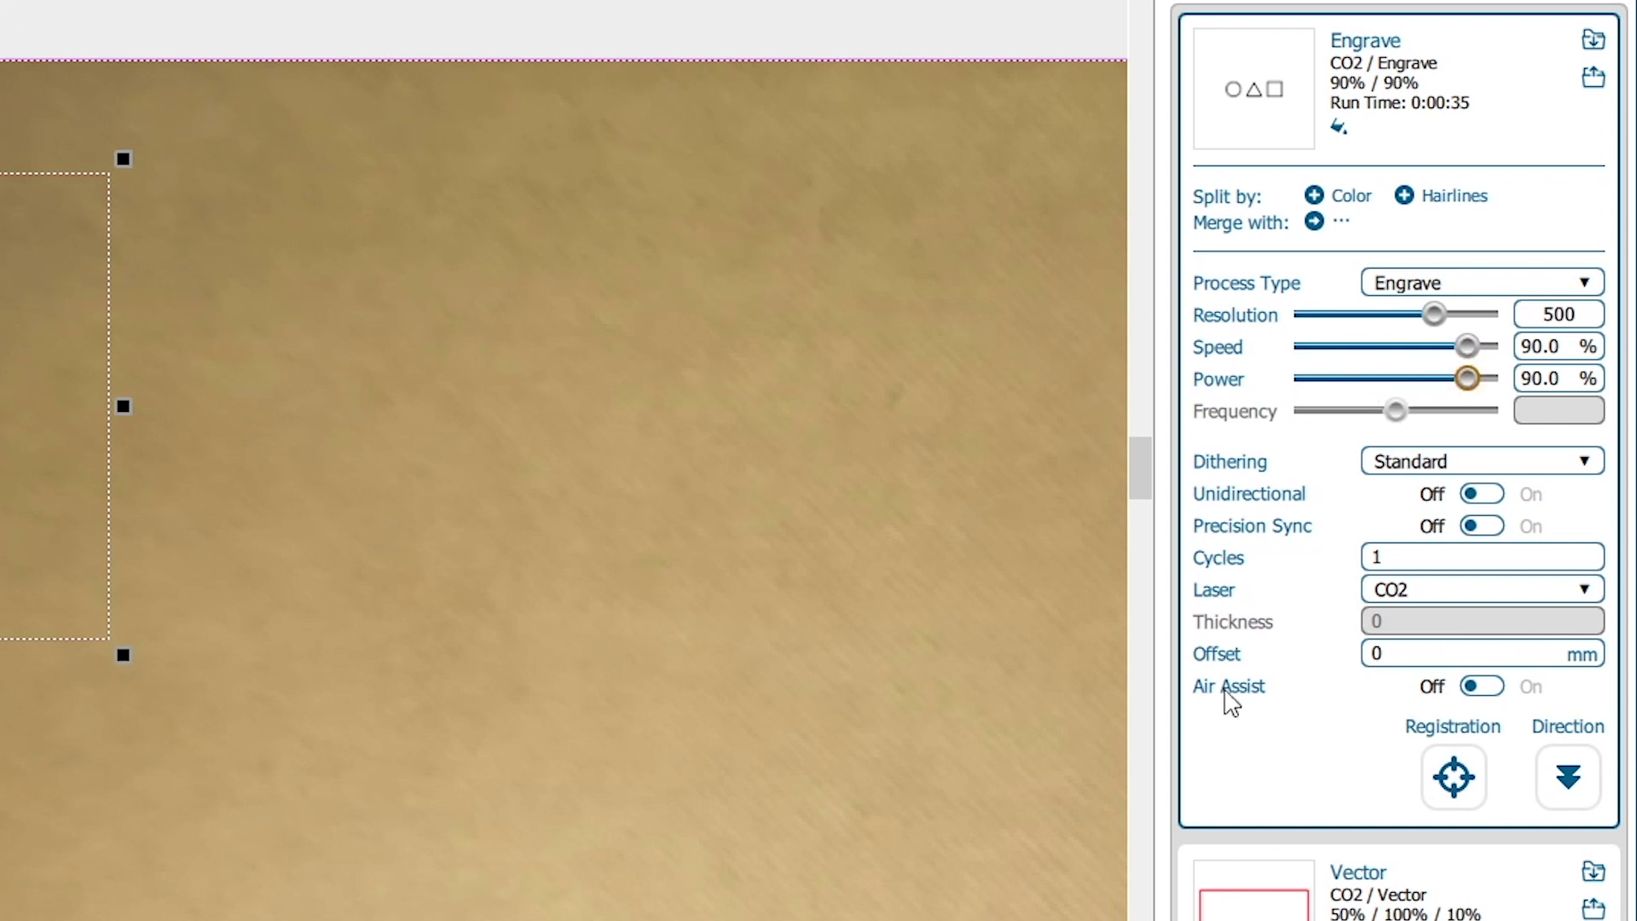
{"action": "left_click", "coordinate": [1484, 687]}
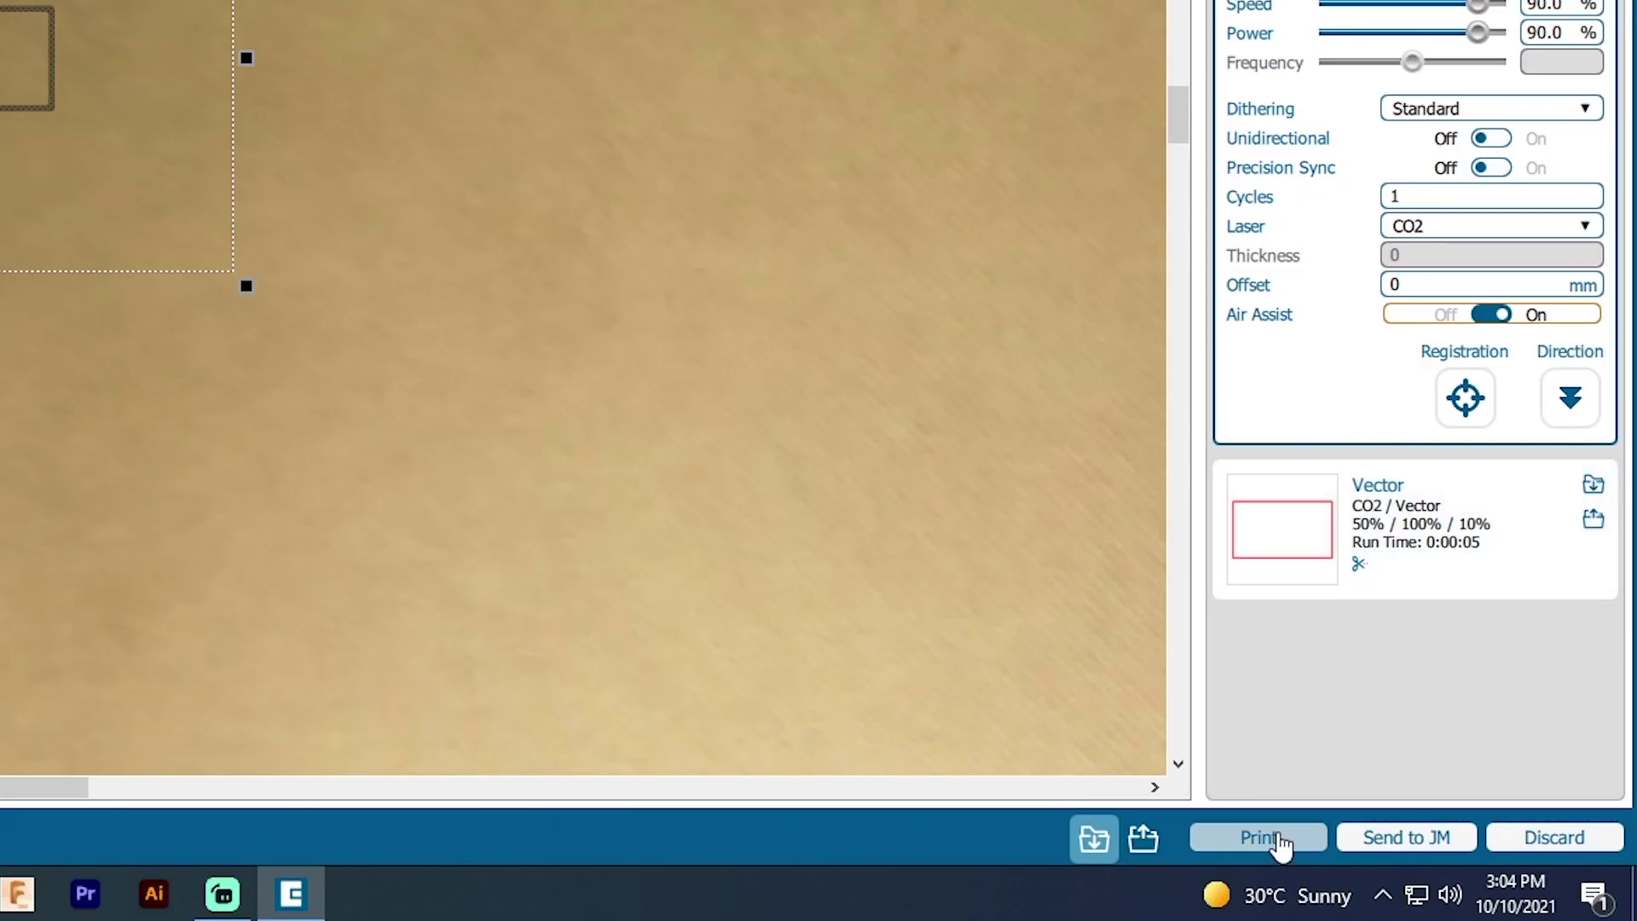
Send the shapes side of the card to the Fusion Pro laser, and discard the job once it has run
{"action": "left_click", "coordinate": [1279, 838]}
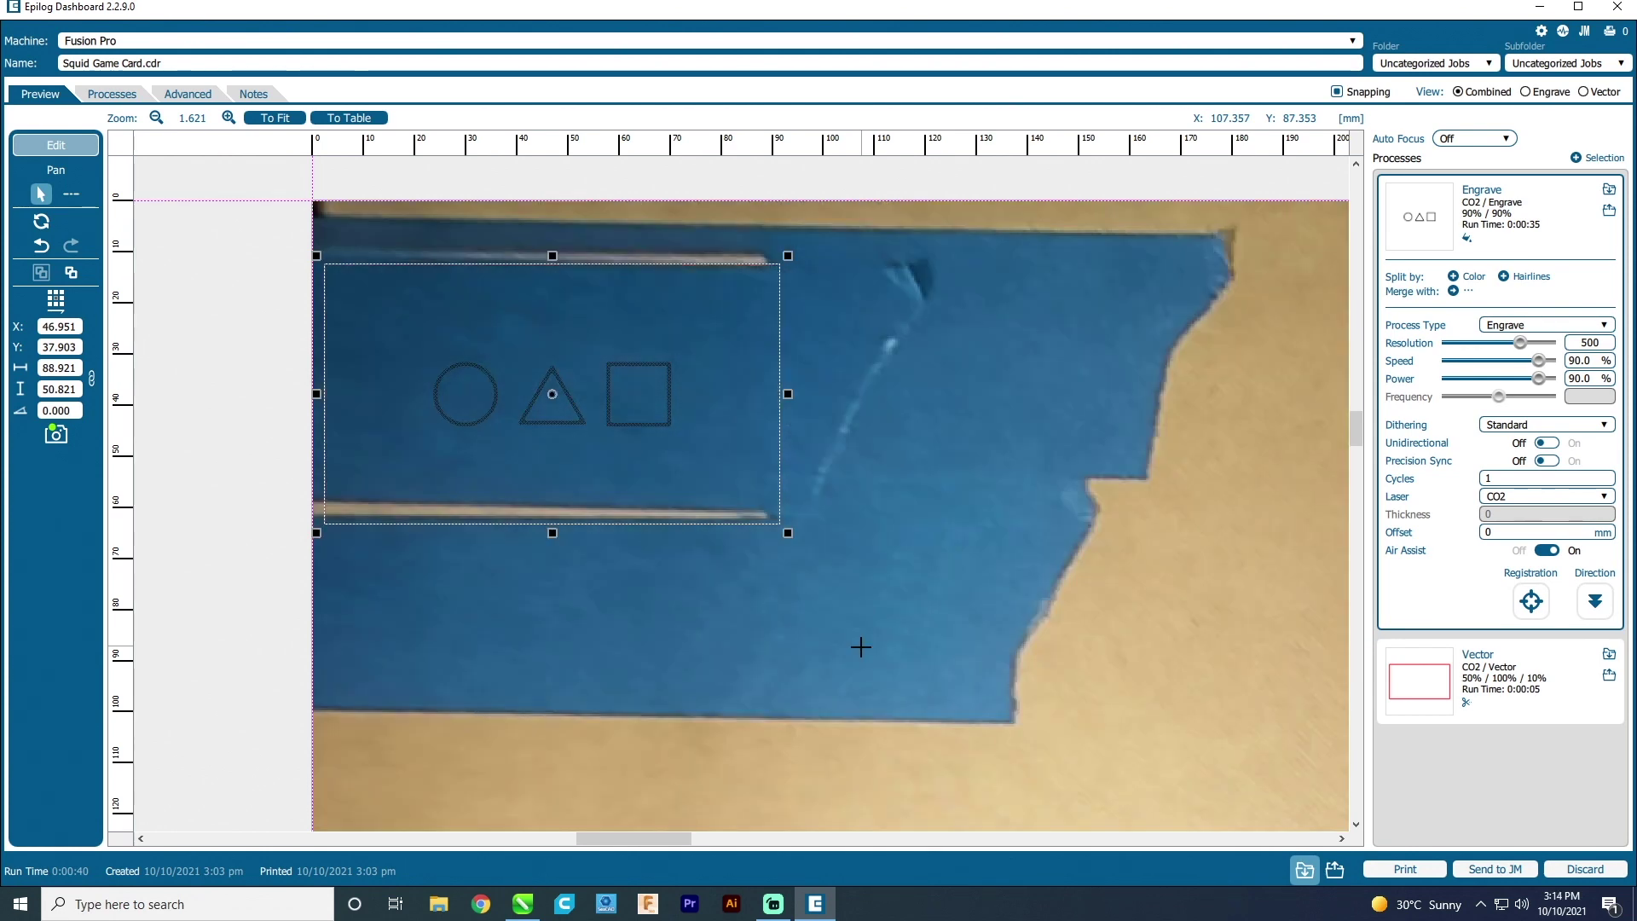
{"action": "left_click", "coordinate": [1585, 869]}
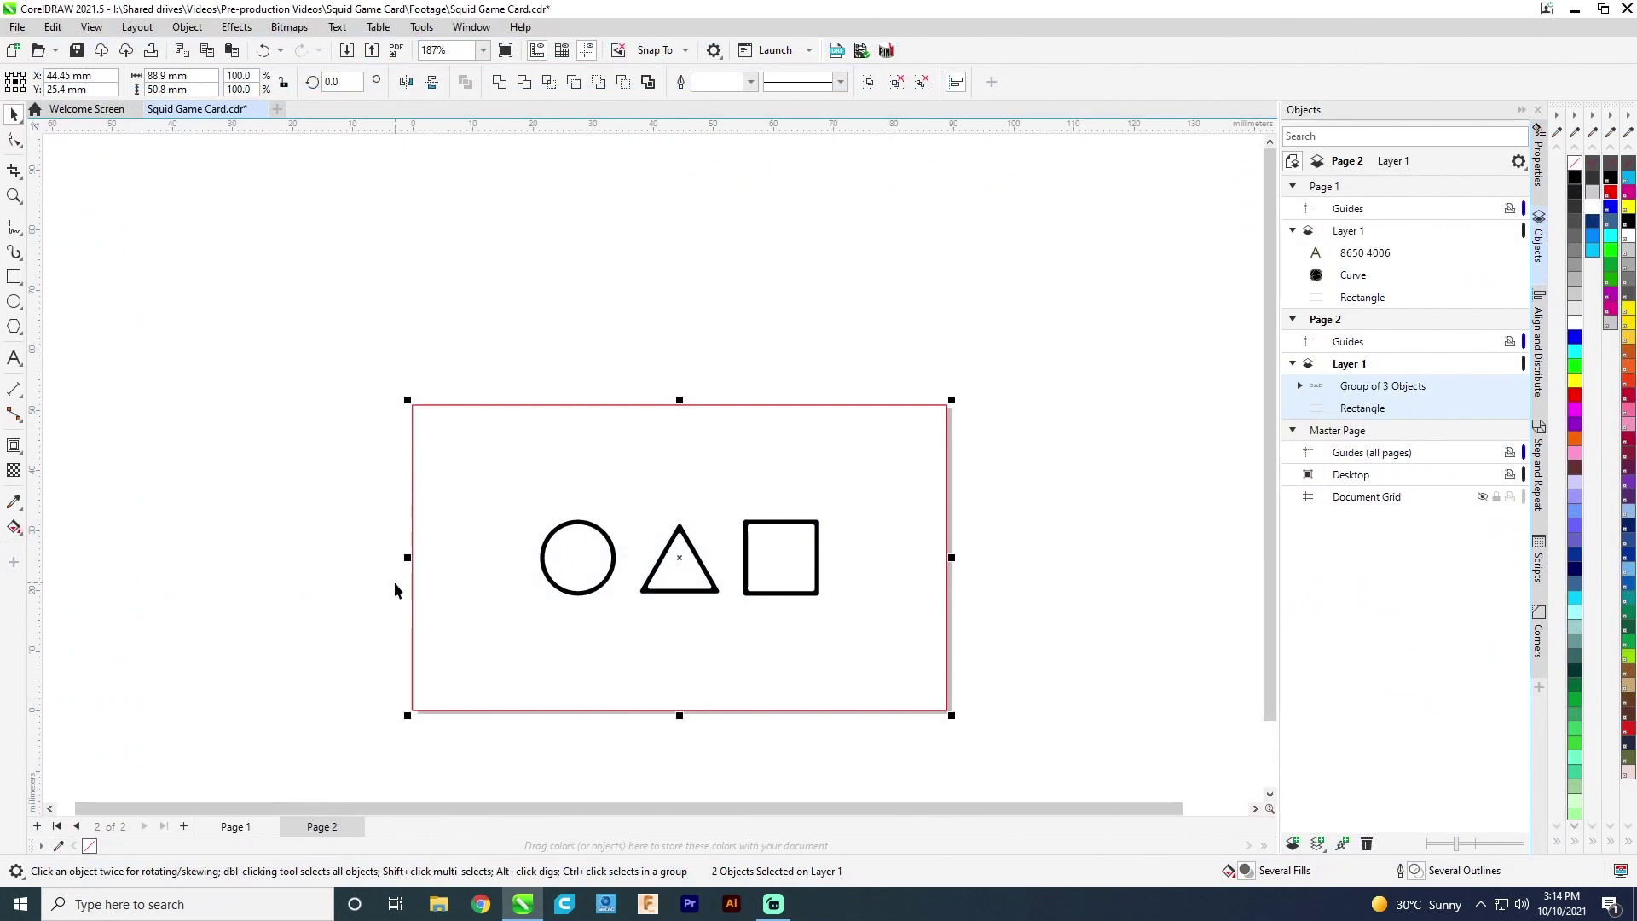
Back in CorelDRAW, give the card rectangle on page 1 a red LaserCut outline at hairline width
{"action": "left_click", "coordinate": [238, 827]}
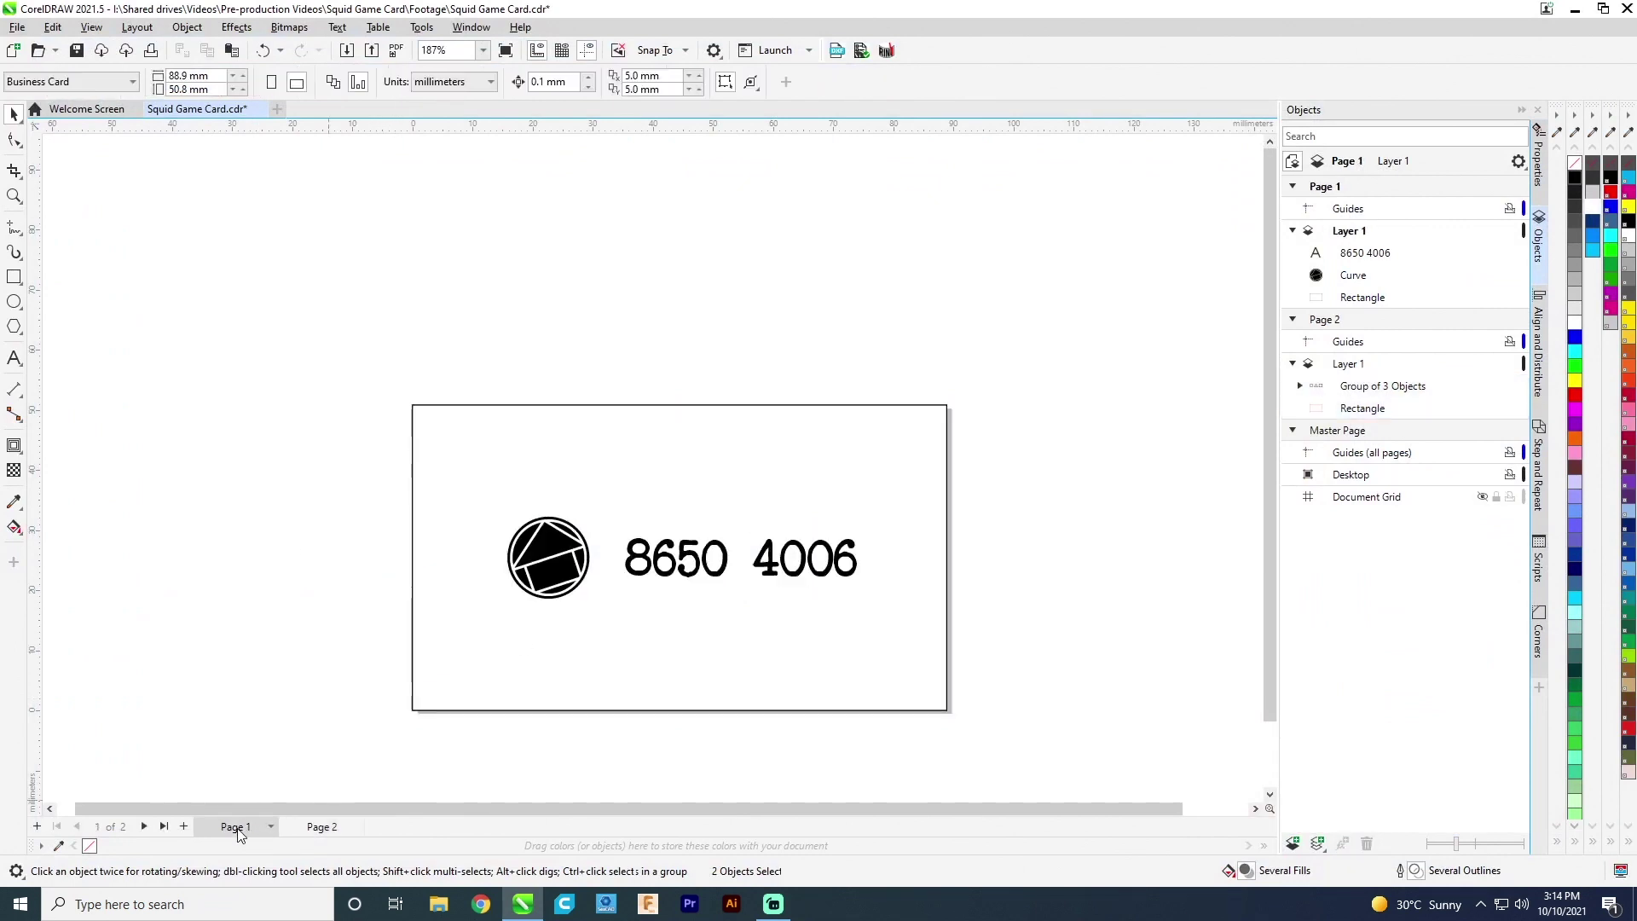
{"action": "left_click", "coordinate": [415, 673]}
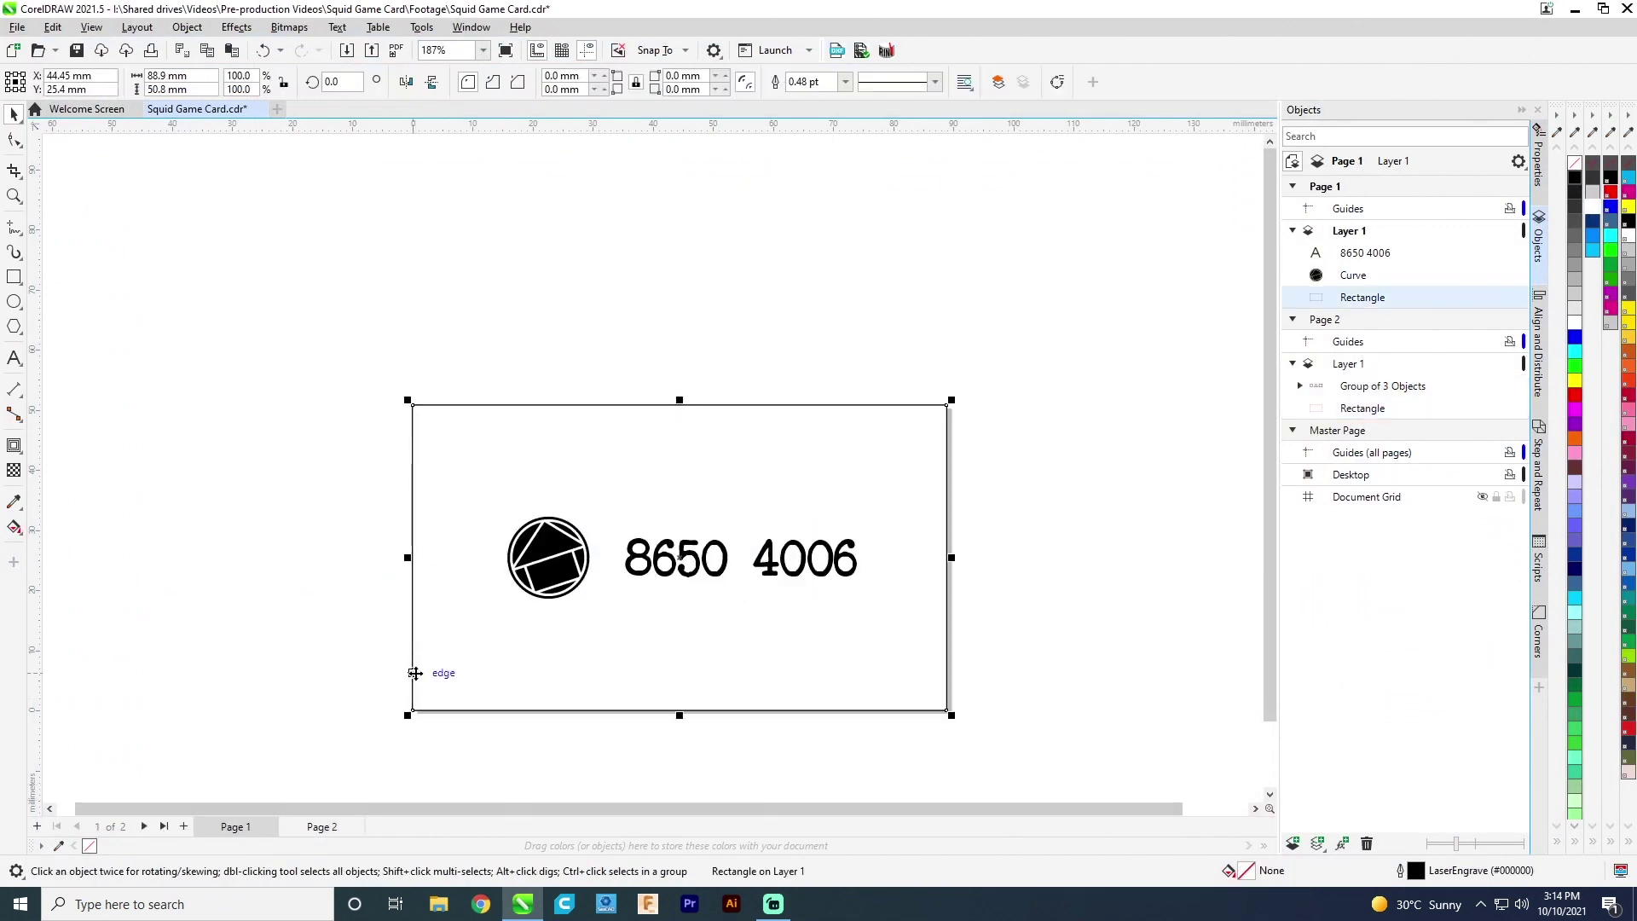
{"action": "right_click", "coordinate": [1611, 192]}
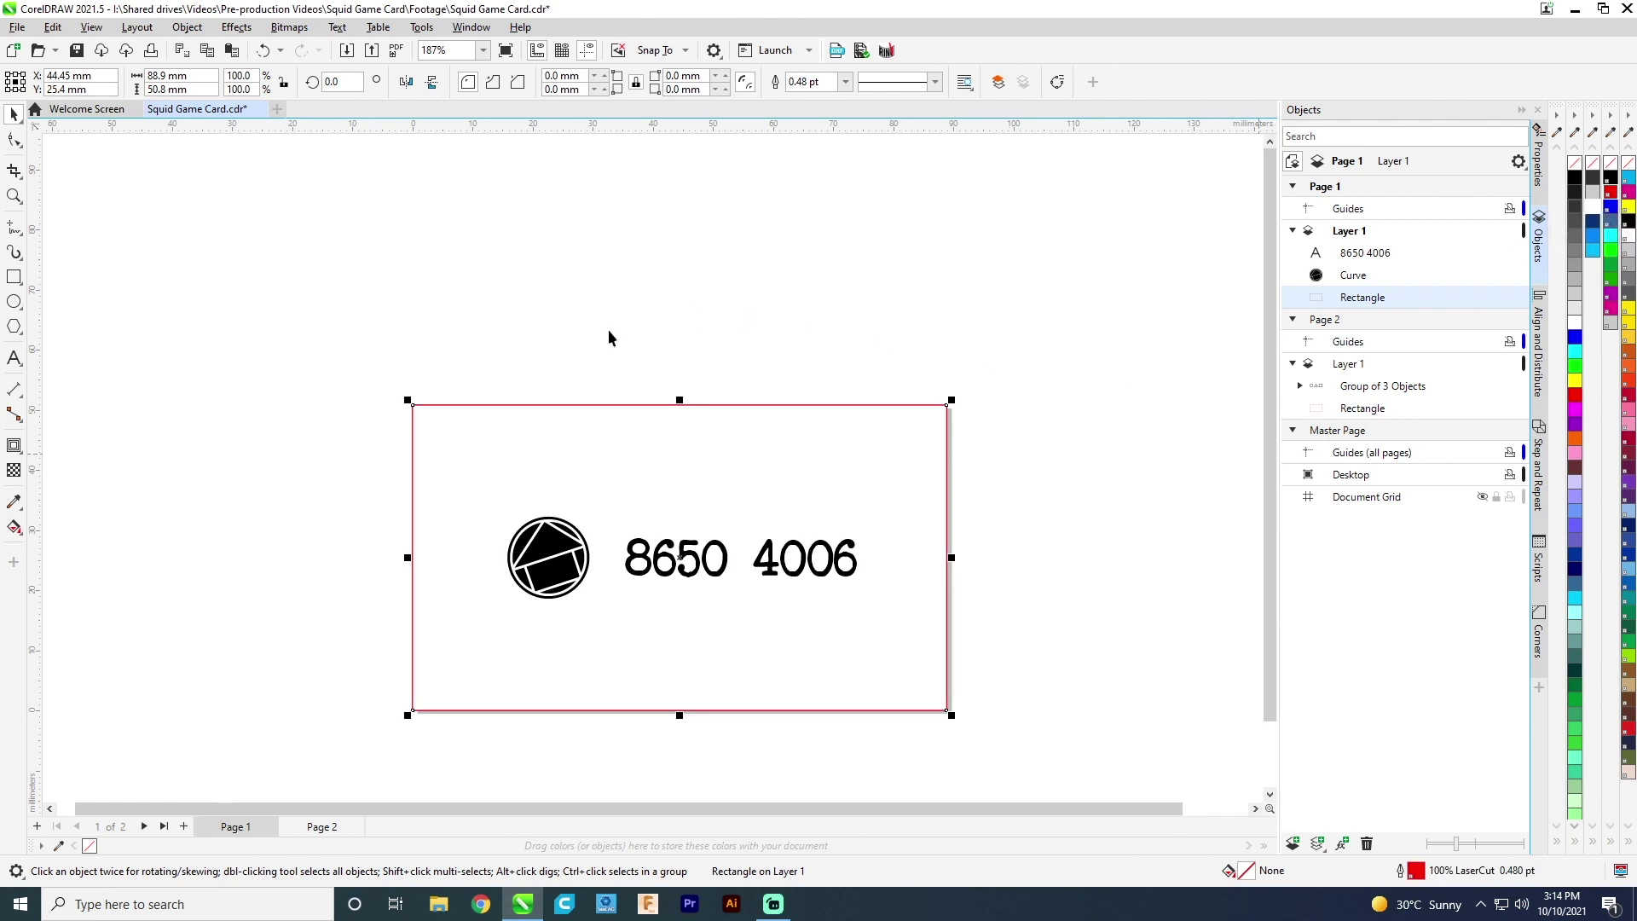
{"action": "left_click", "coordinate": [847, 83]}
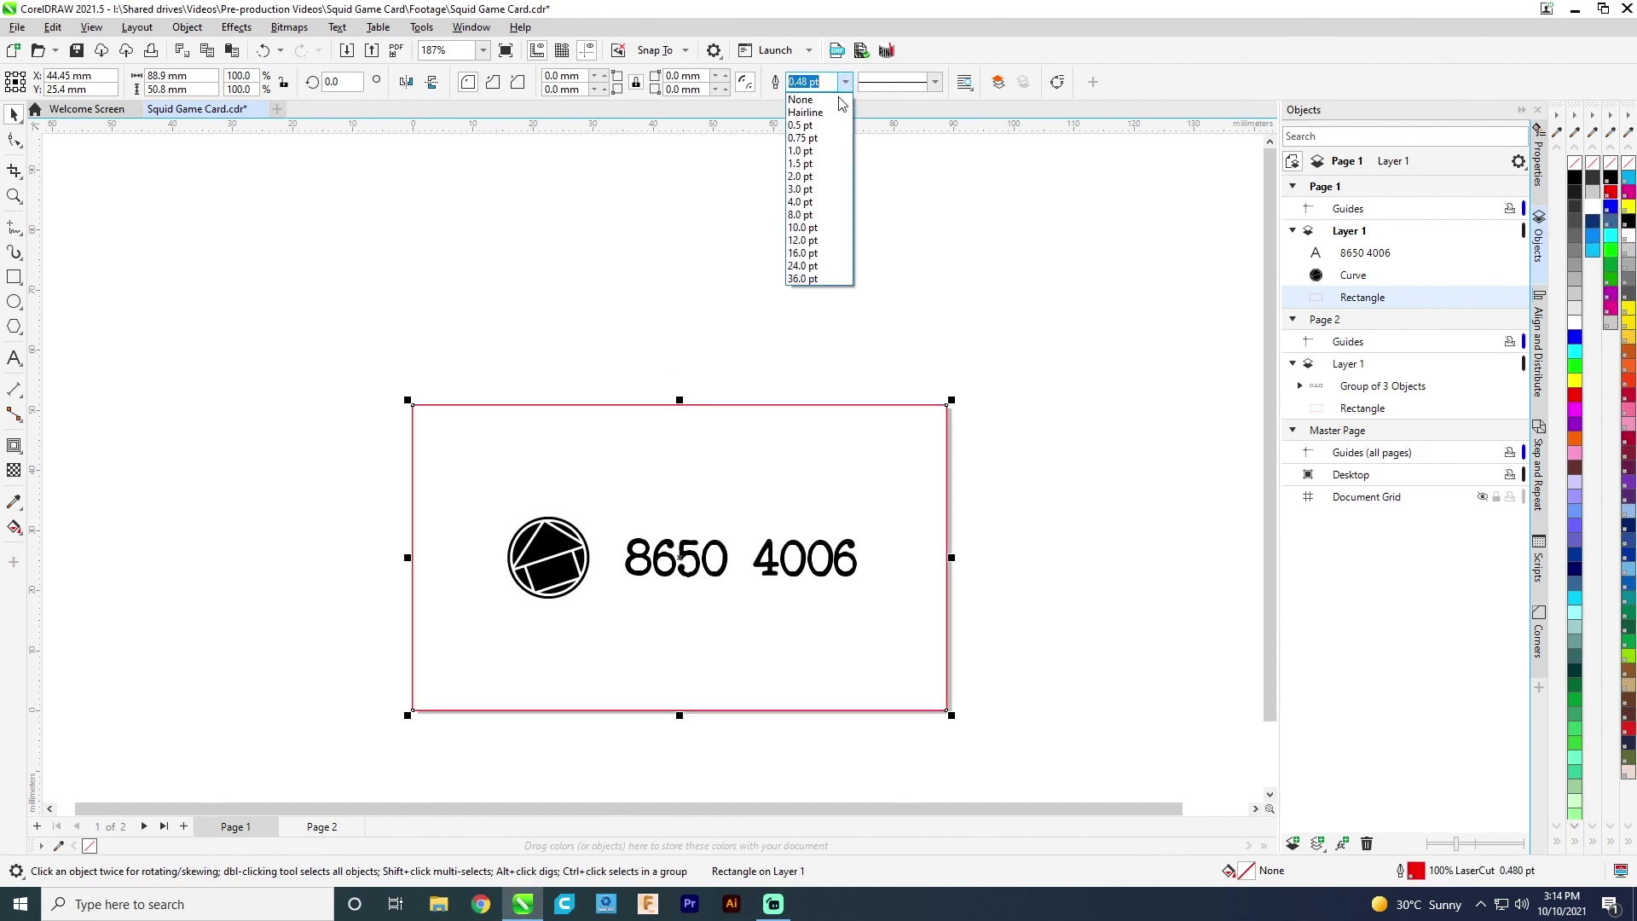
{"action": "left_click", "coordinate": [814, 114]}
{"action": "left_click", "coordinate": [662, 278]}
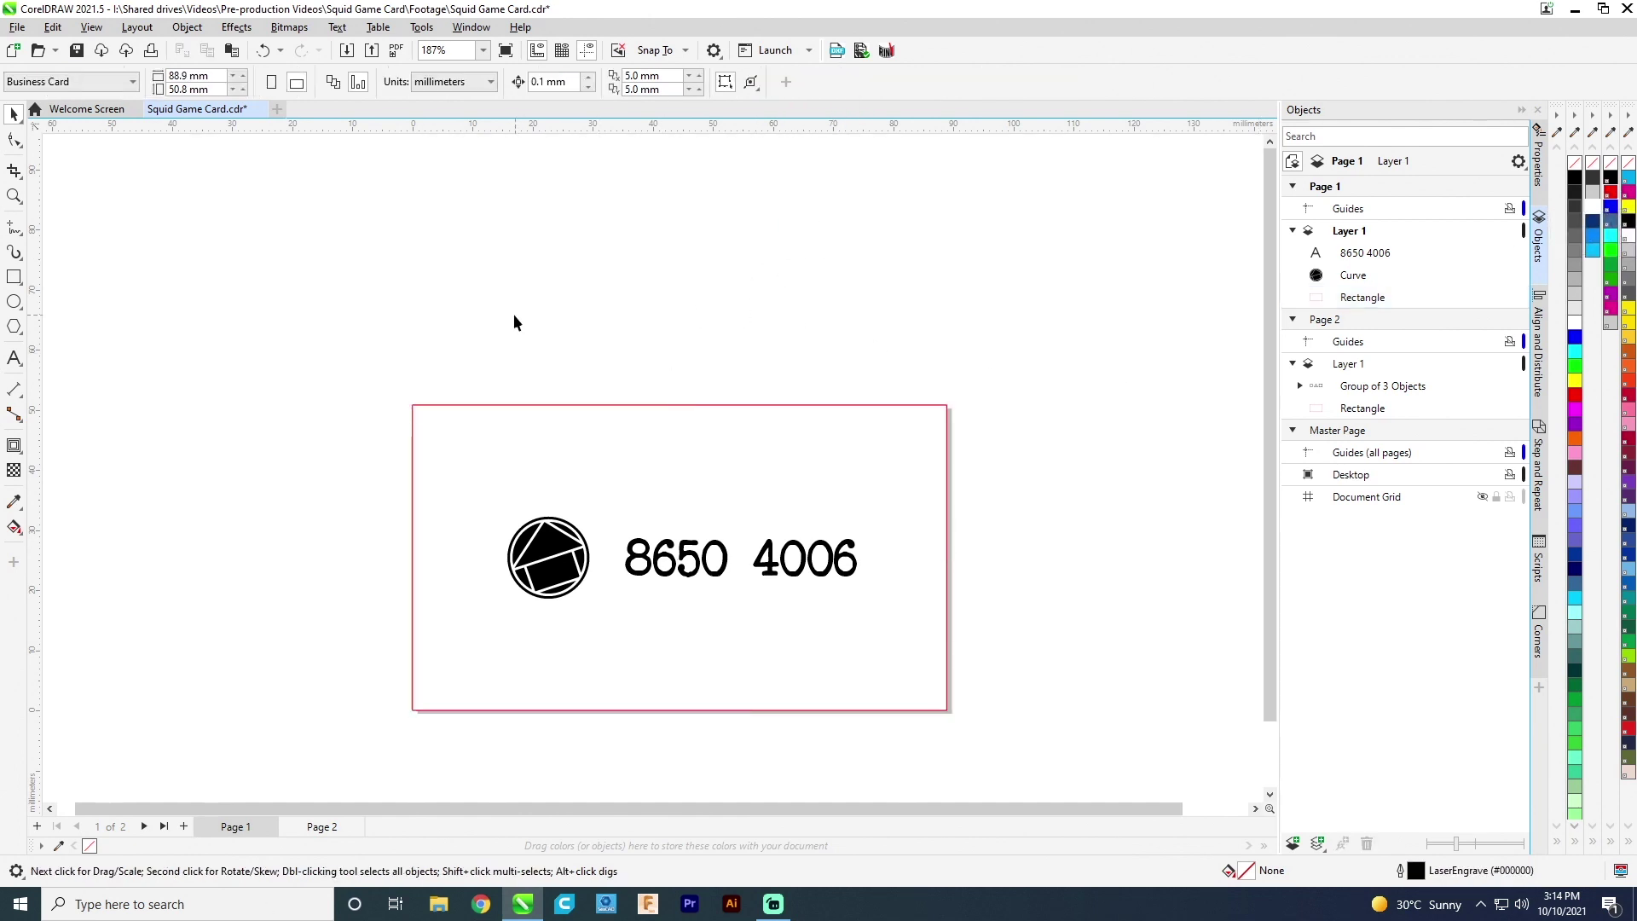
Group the logo with the phone number on page 1 and centre the group horizontally on the card
{"action": "left_click_drag", "start_coordinate": [943, 654], "coordinate": [922, 637]}
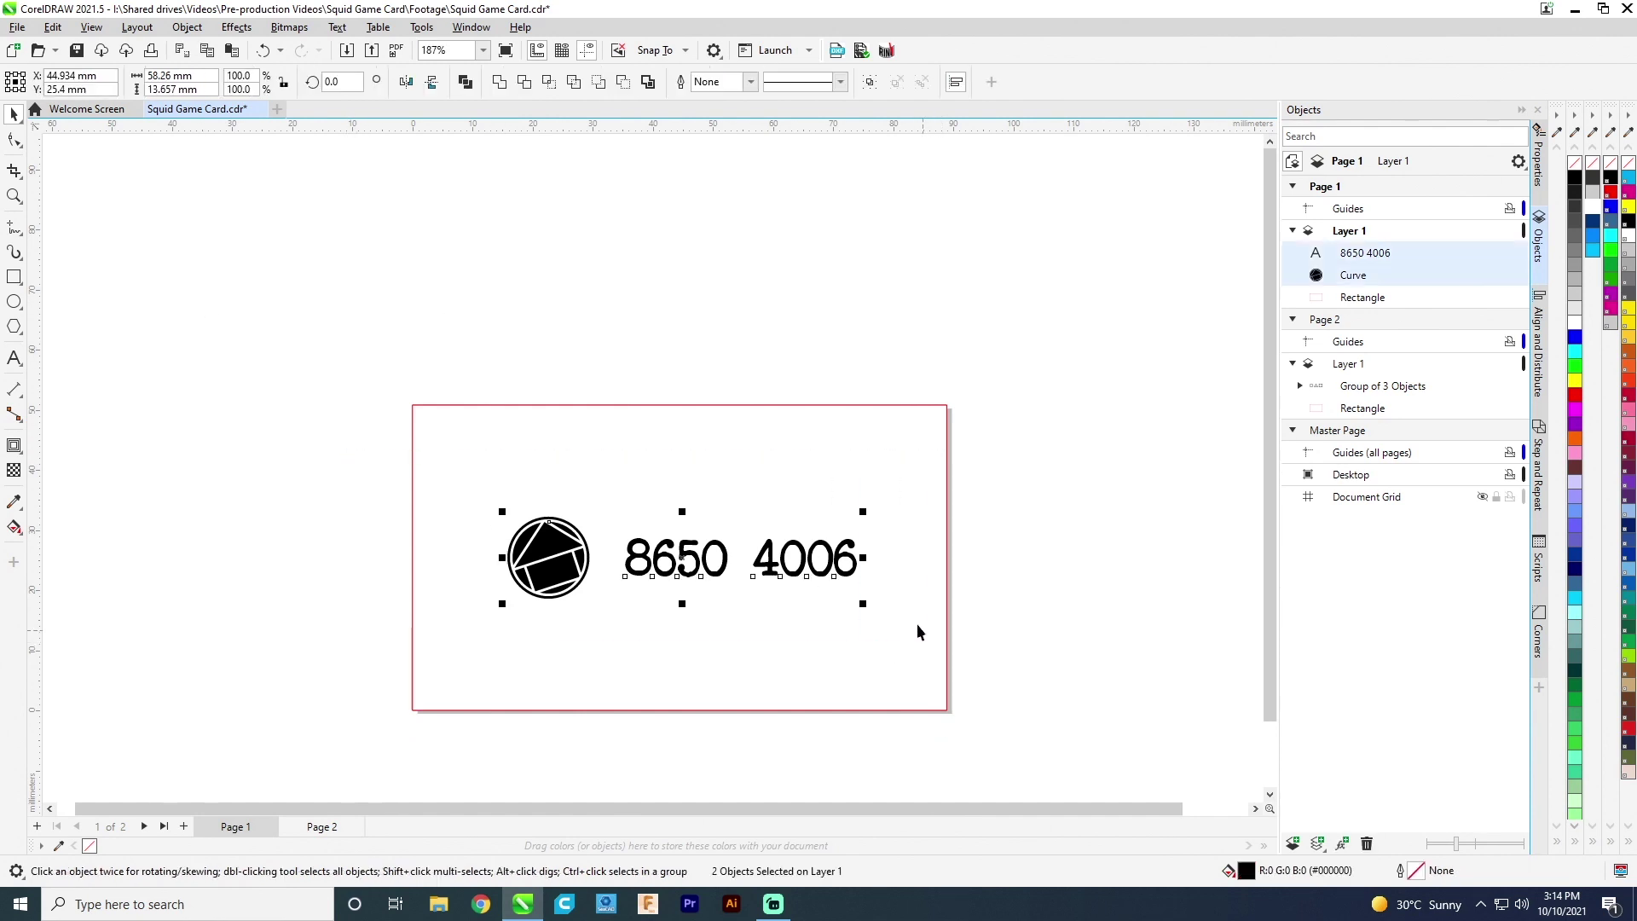
{"action": "key", "text": "ctrl+g"}
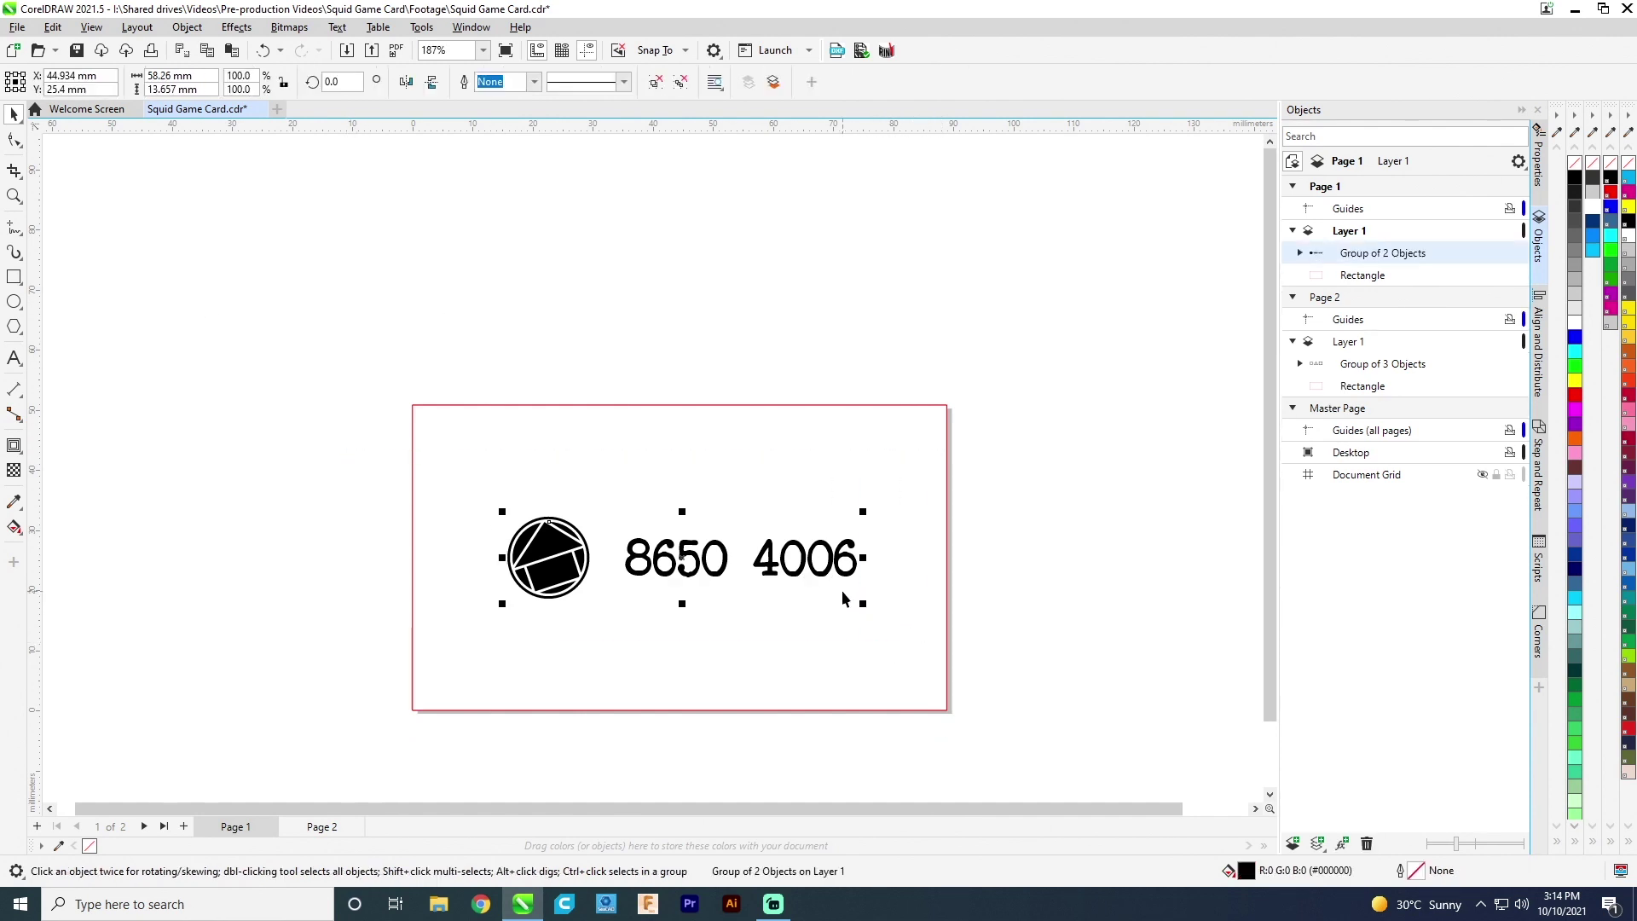
{"action": "left_click", "coordinate": [822, 678], "text": "shift"}
{"action": "key", "text": "c"}
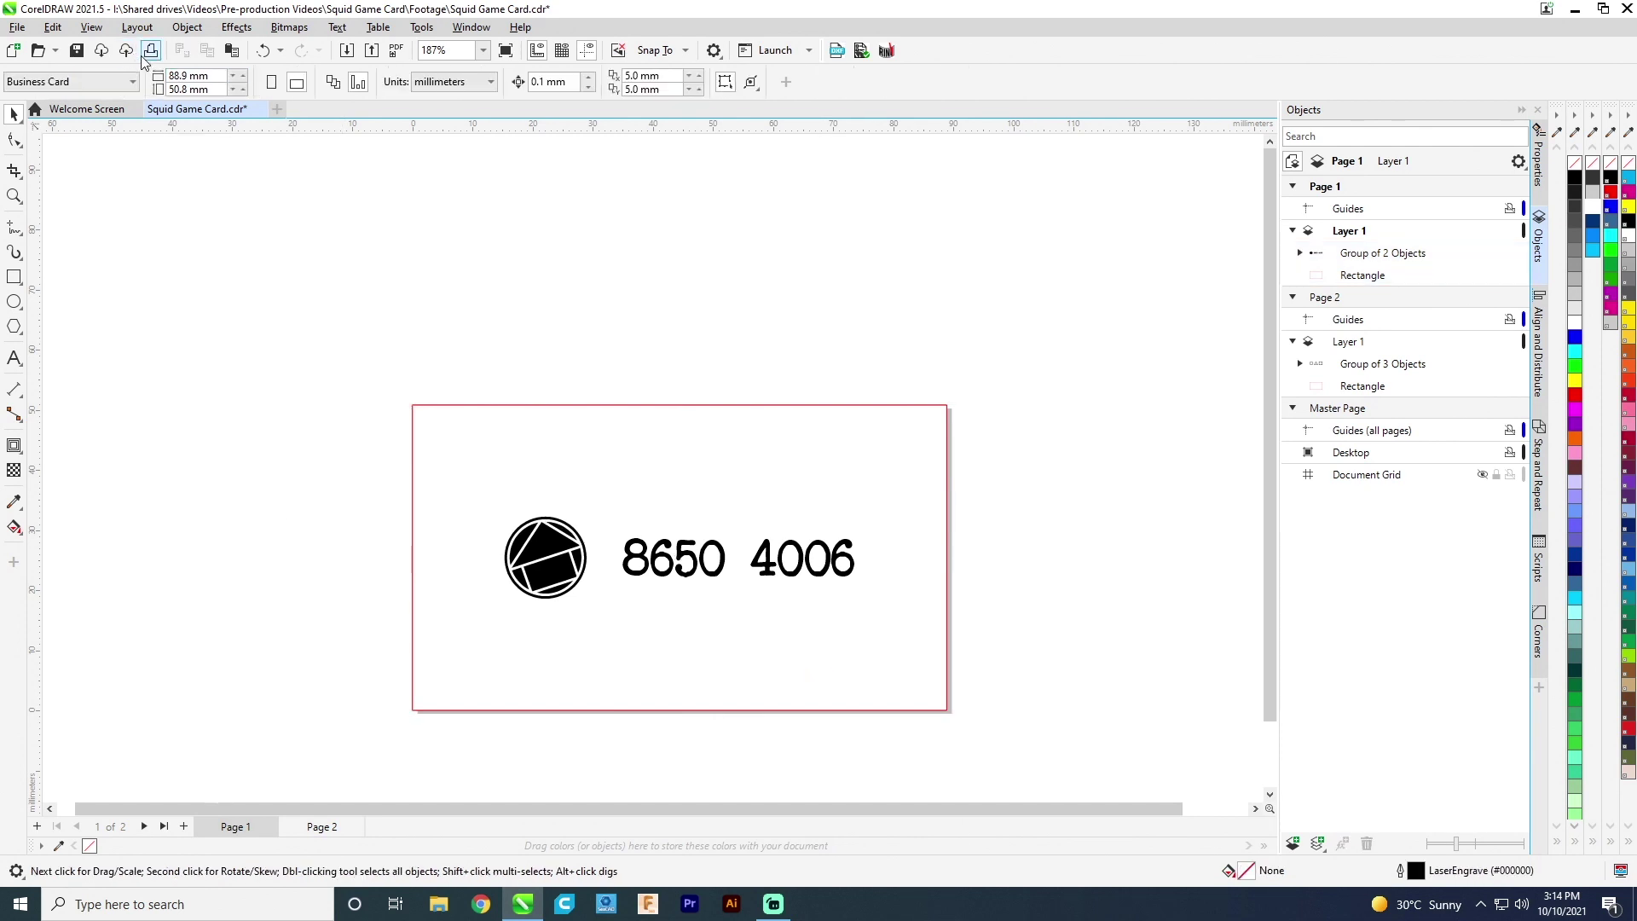
Select both the card rectangle and the logo group on page 1 and print only the selection to the Epilog Engraver
{"action": "left_click", "coordinate": [145, 55]}
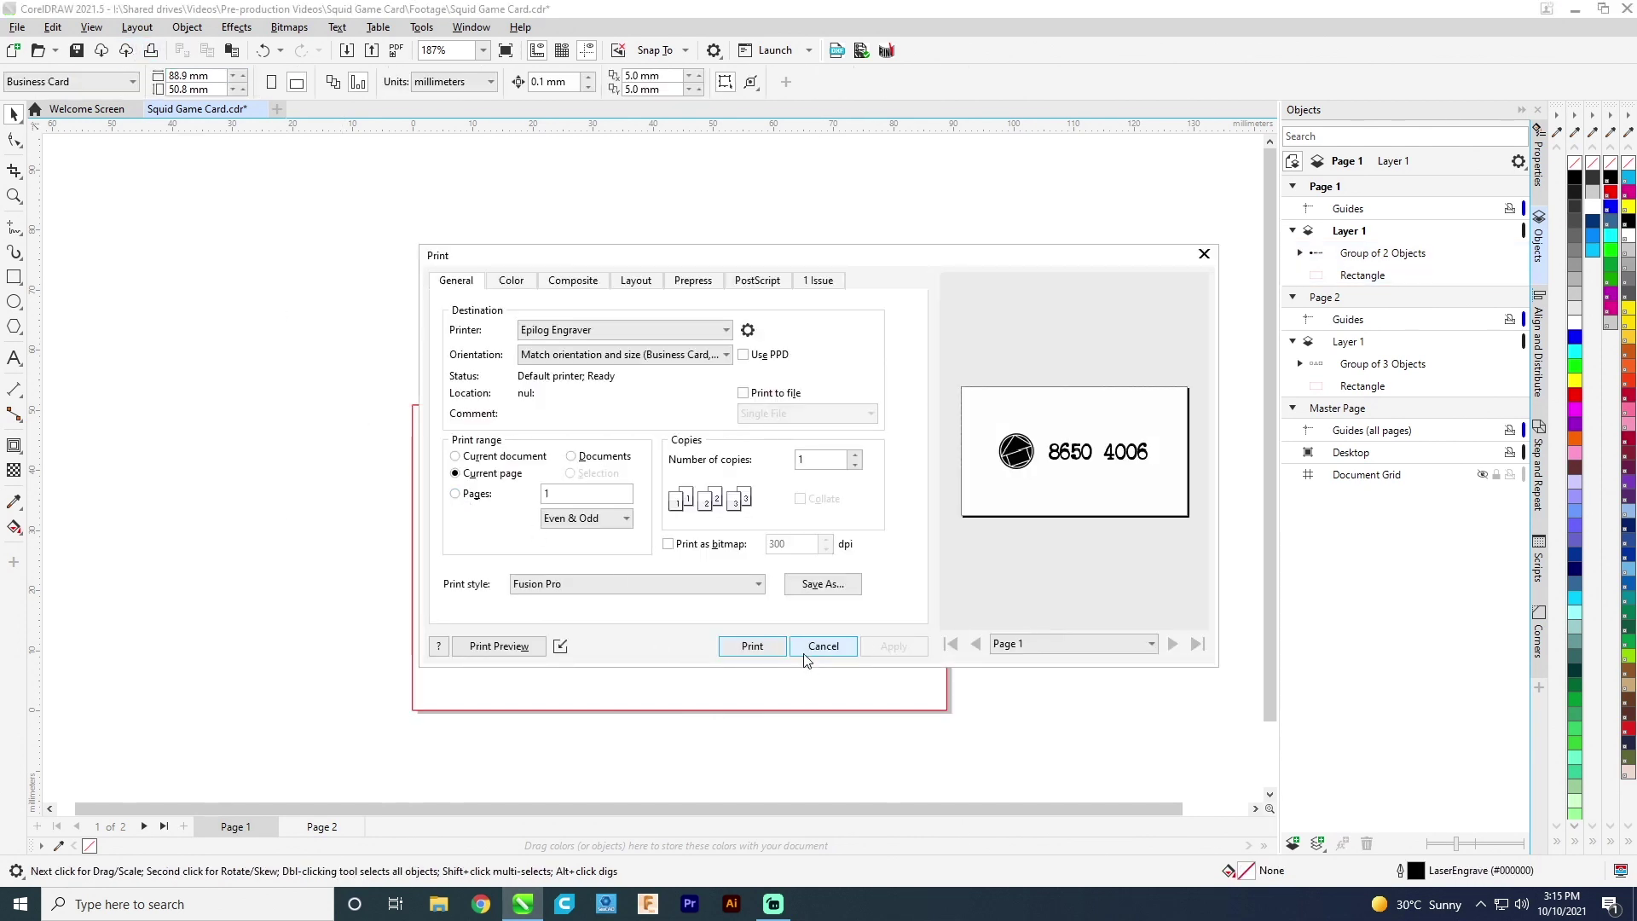
{"action": "left_click", "coordinate": [820, 647]}
{"action": "left_click_drag", "start_coordinate": [937, 726], "coordinate": [938, 728]}
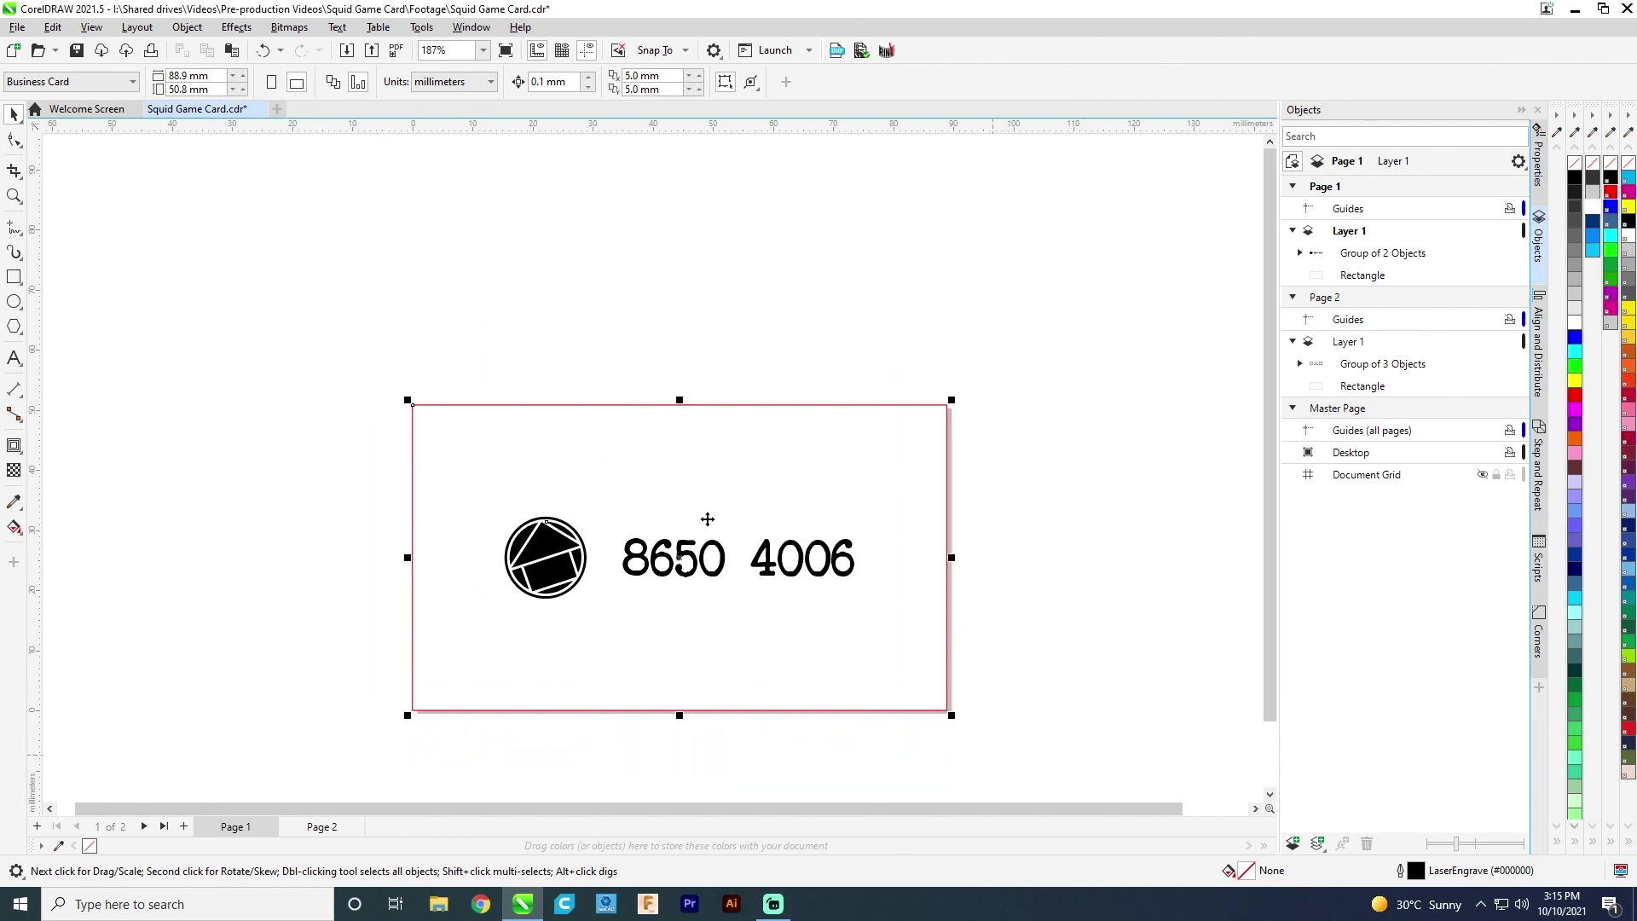
{"action": "left_click", "coordinate": [151, 55]}
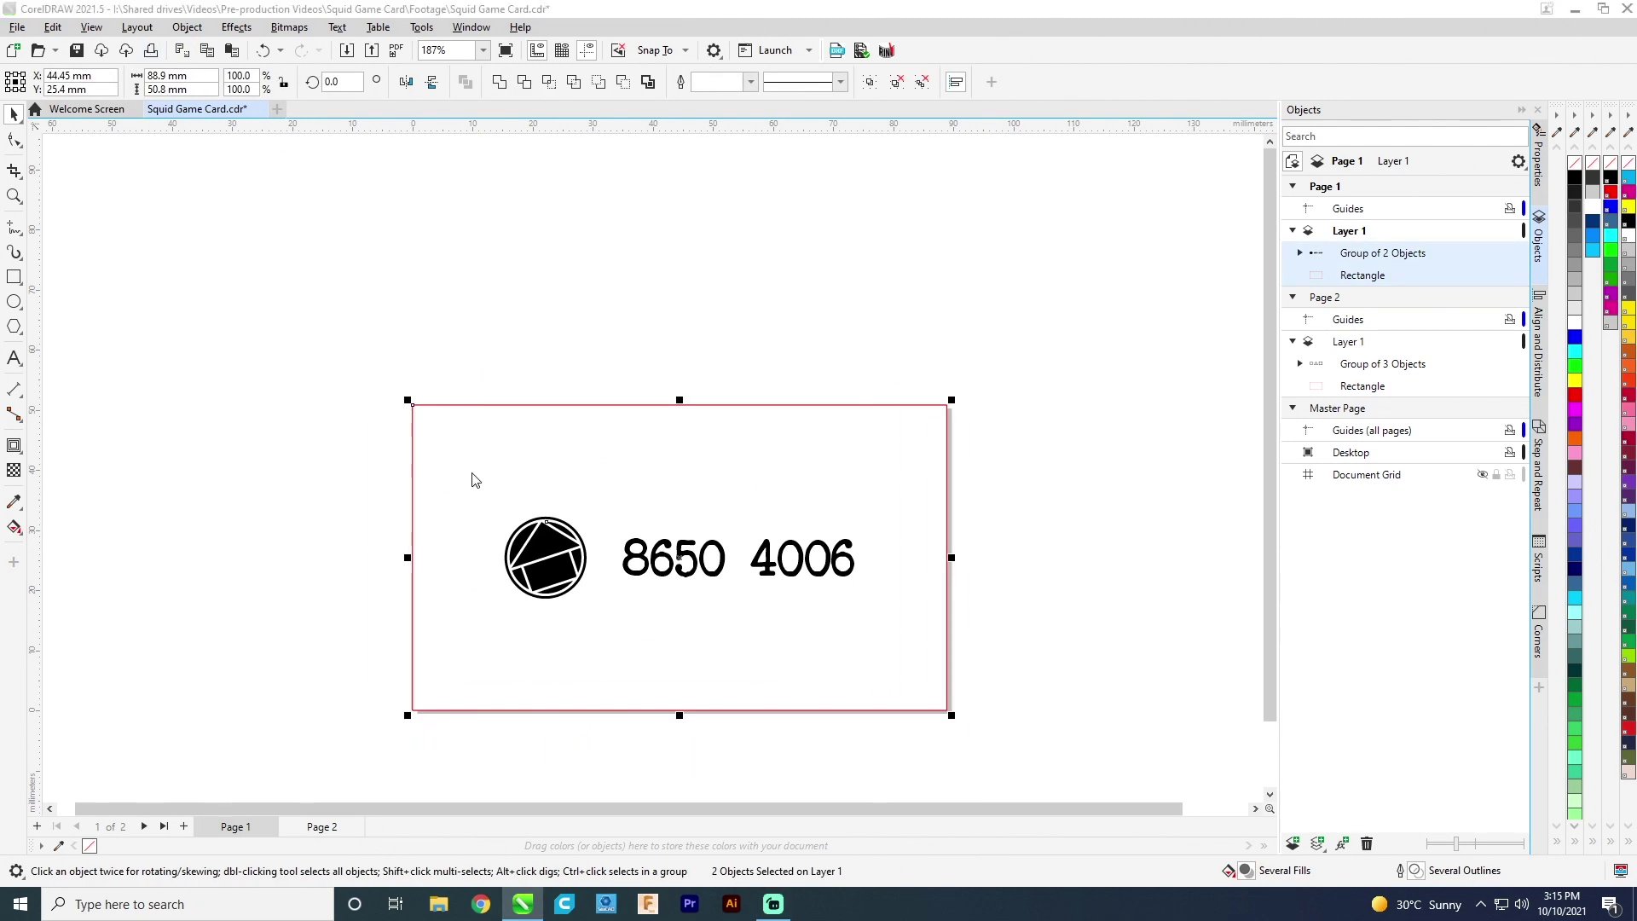
{"action": "left_click", "coordinate": [570, 474]}
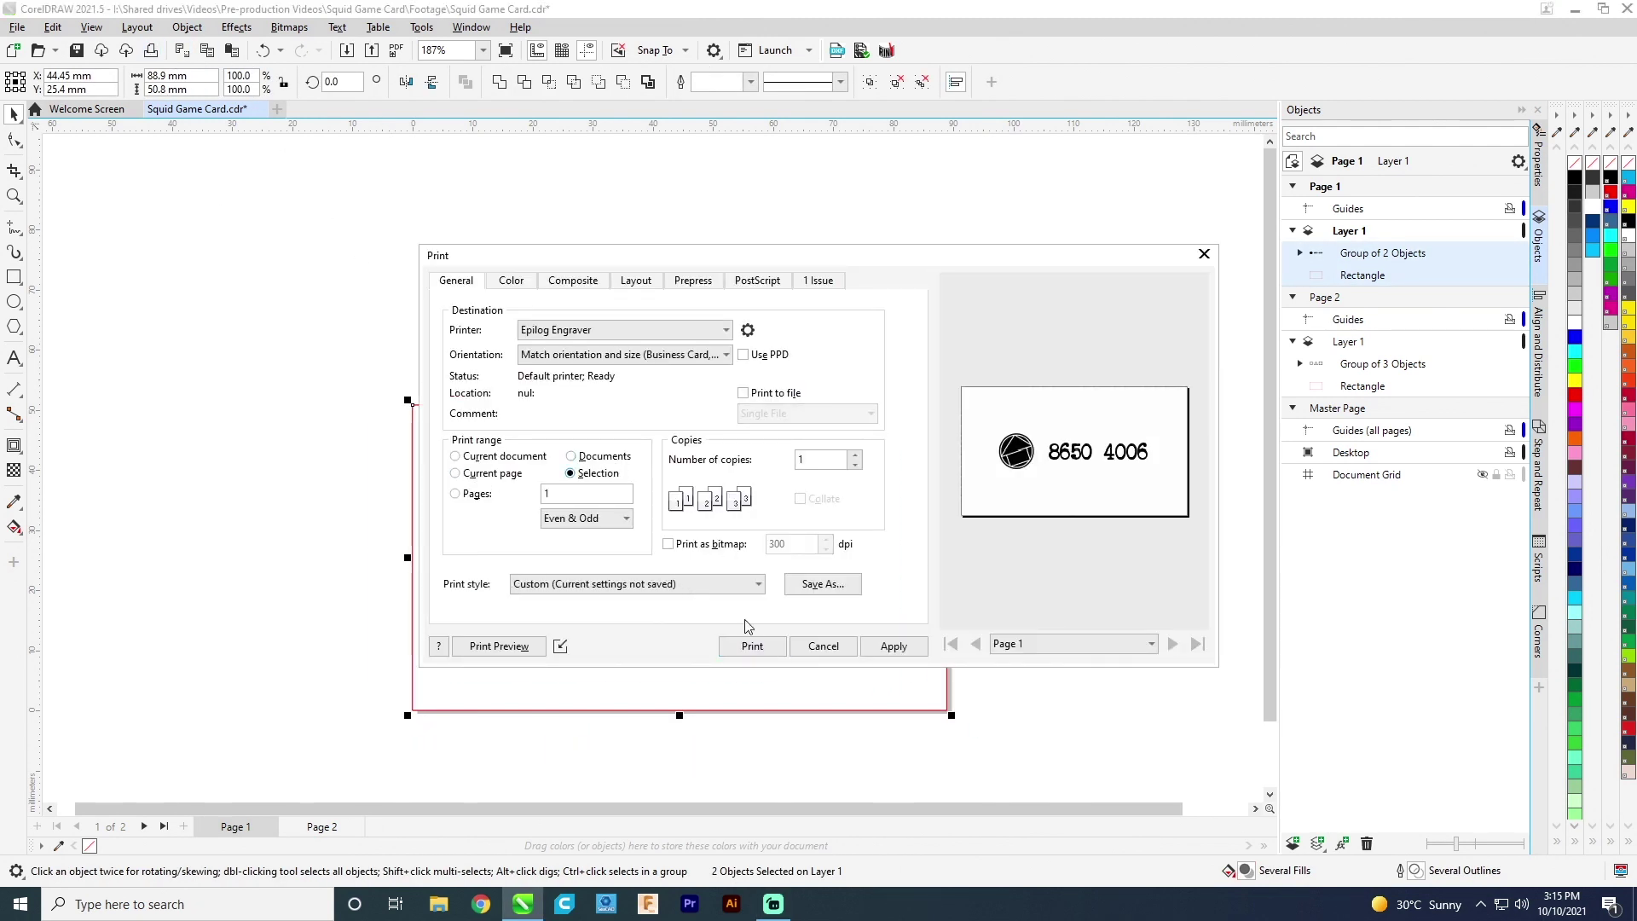
{"action": "left_click", "coordinate": [752, 646]}
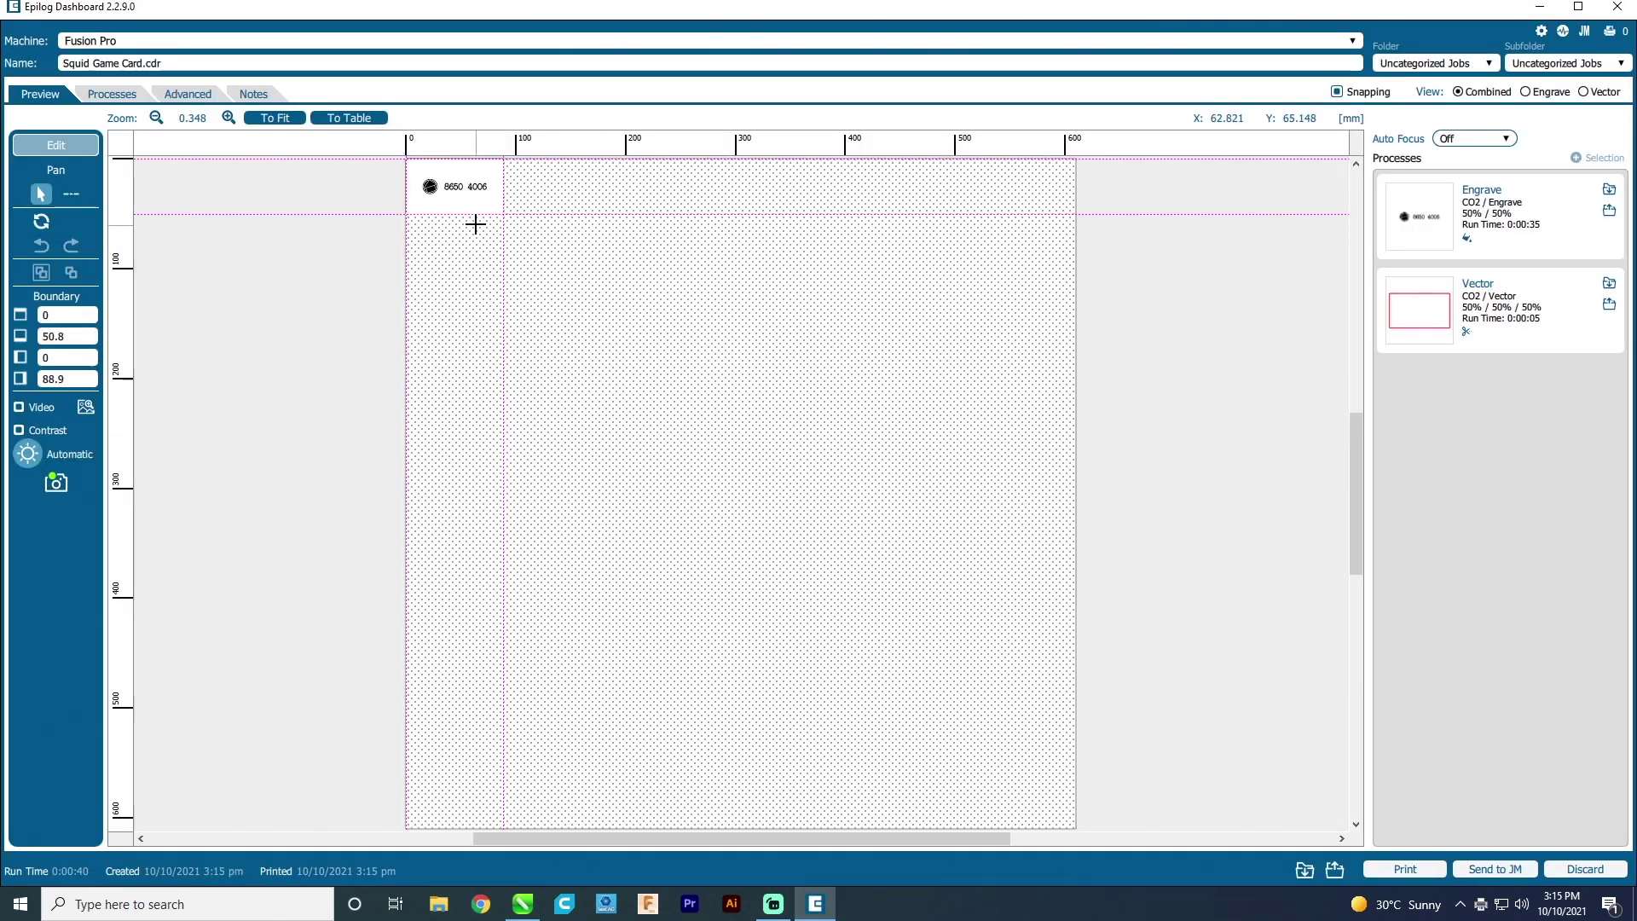
Extend the job boundary to about 308.7 mm at its lower edge and 609.6 mm across, and move the artwork onto the already cut card outline
{"action": "left_click_drag", "start_coordinate": [475, 214], "coordinate": [500, 498]}
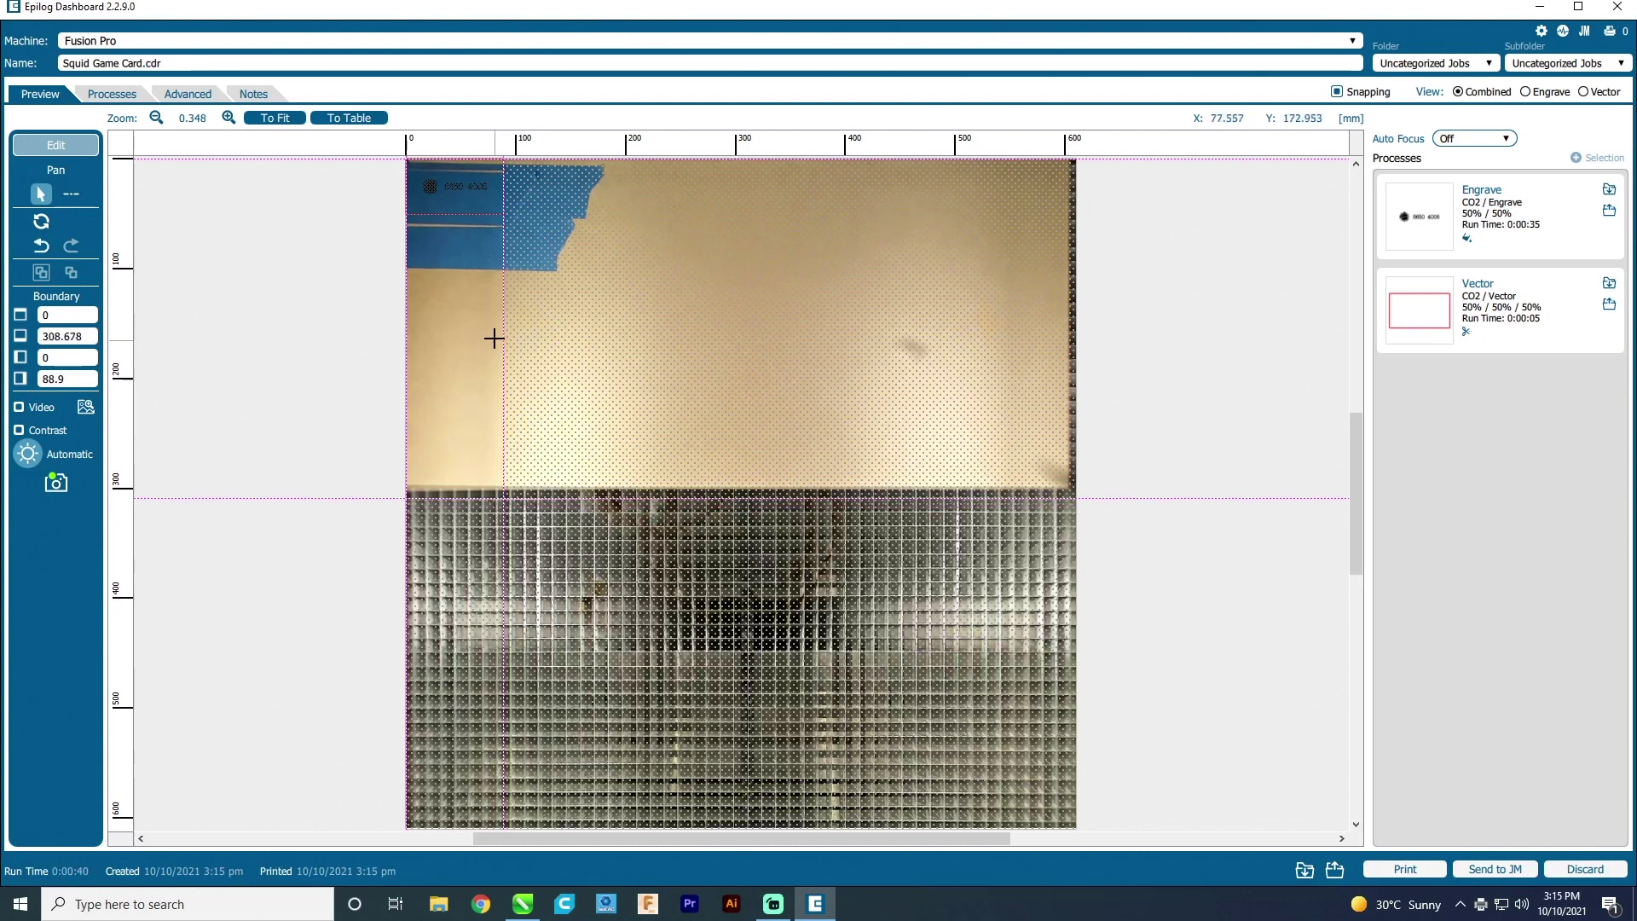
{"action": "left_click_drag", "start_coordinate": [503, 340], "coordinate": [1155, 449]}
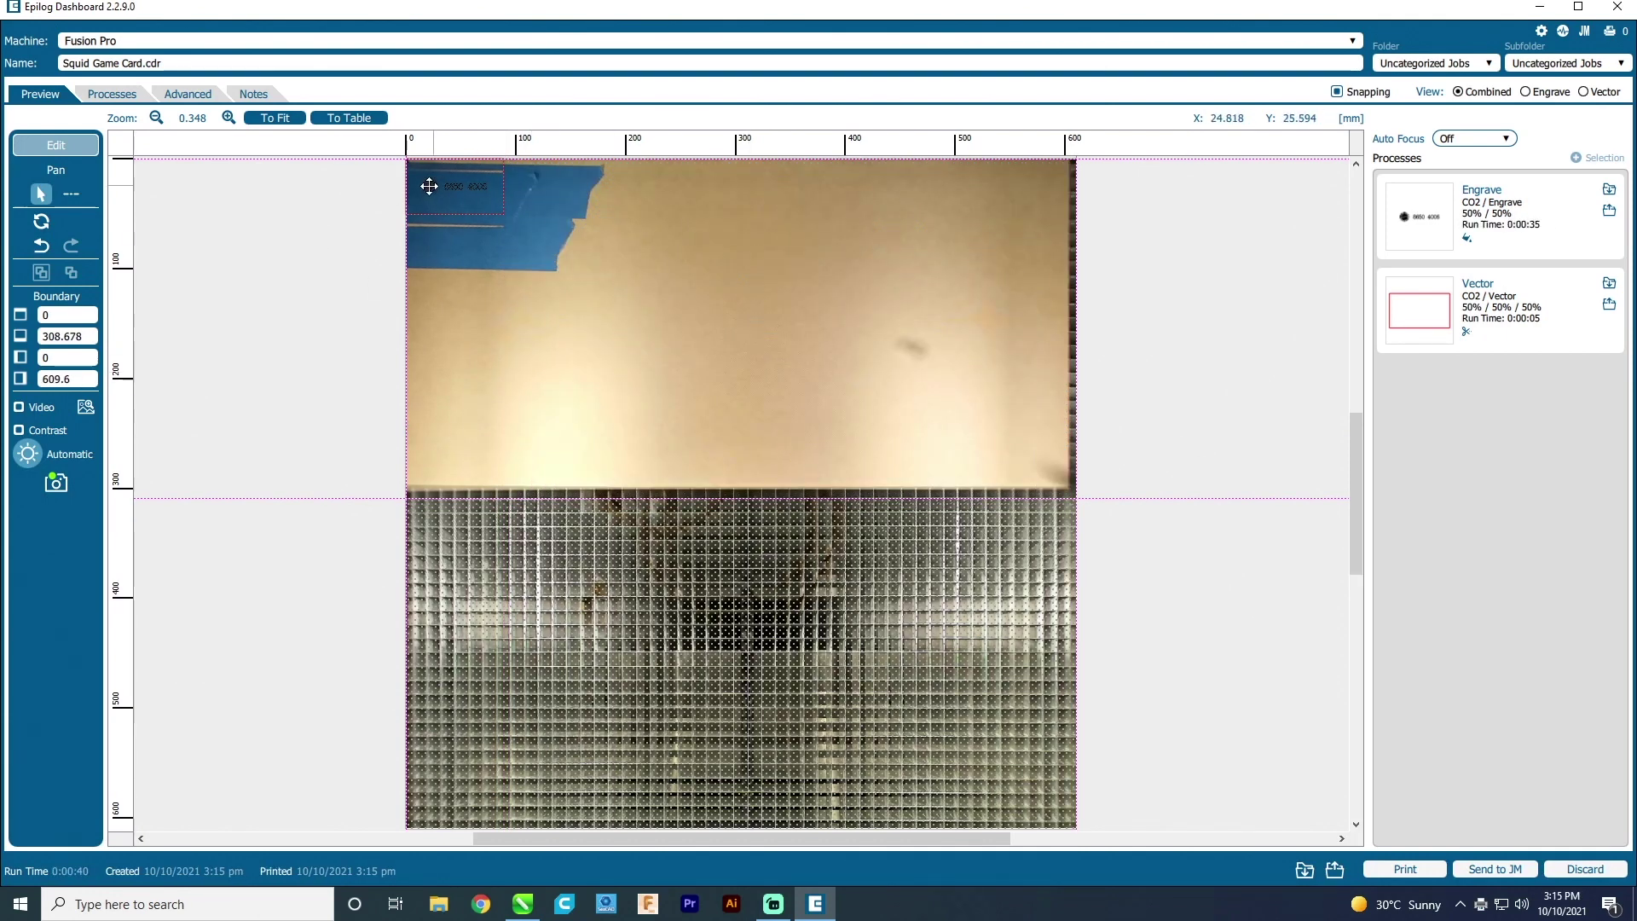
{"action": "scroll", "coordinate": [430, 189], "scroll_direction": "up", "scroll_amount": 4}
{"action": "left_click_drag", "start_coordinate": [431, 226], "coordinate": [508, 431]}
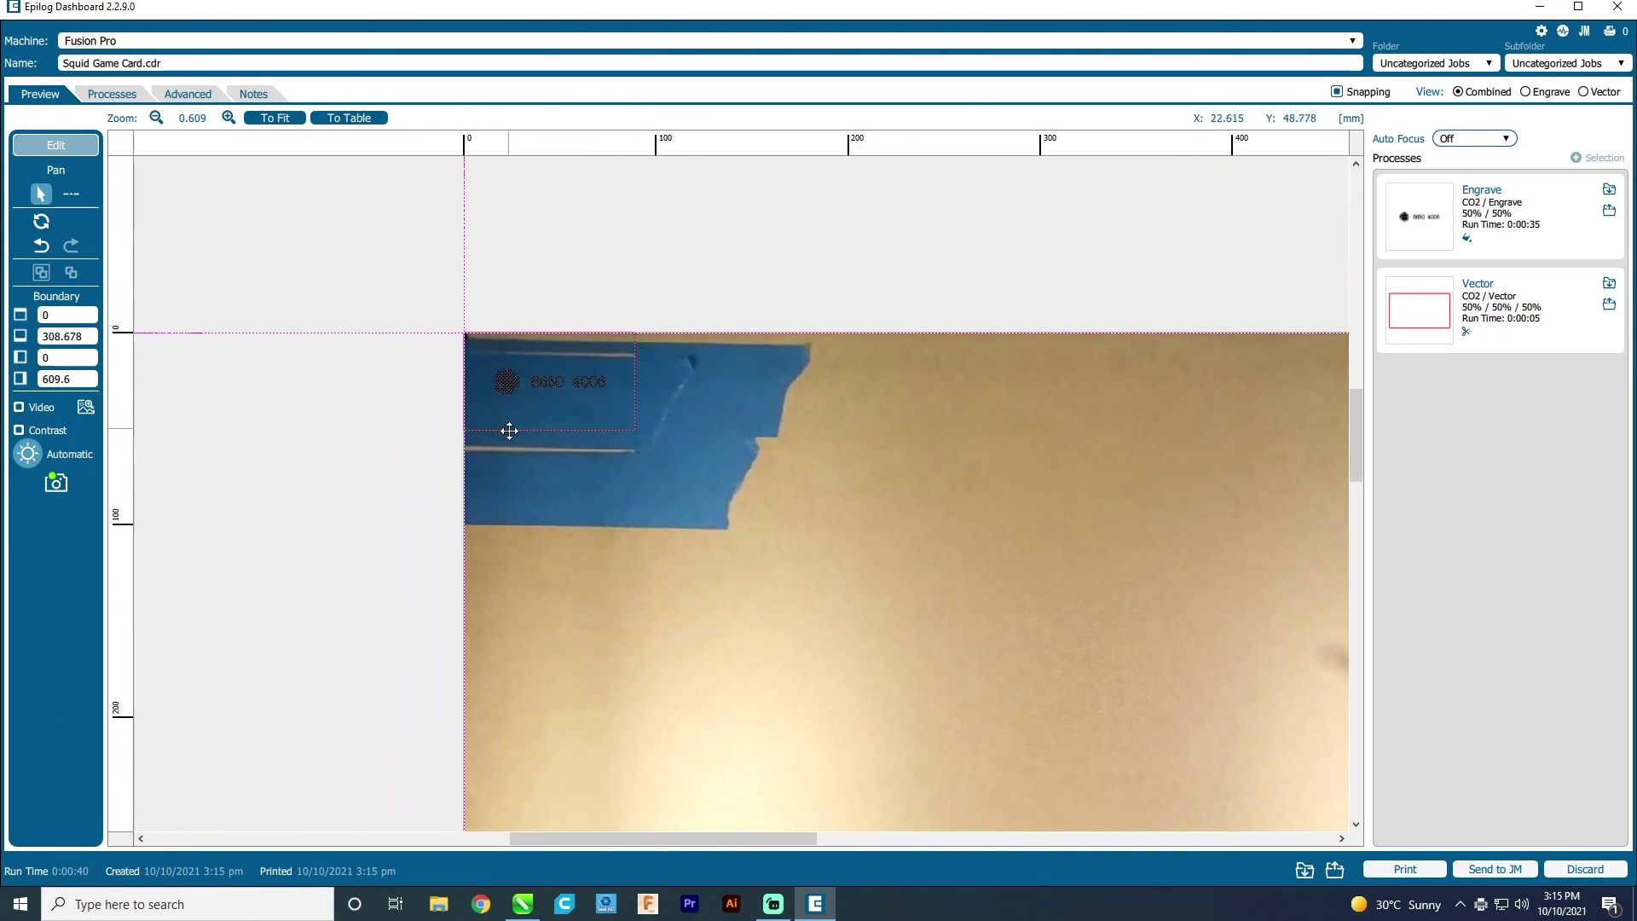
{"action": "scroll", "coordinate": [515, 375], "scroll_direction": "up", "scroll_amount": 6}
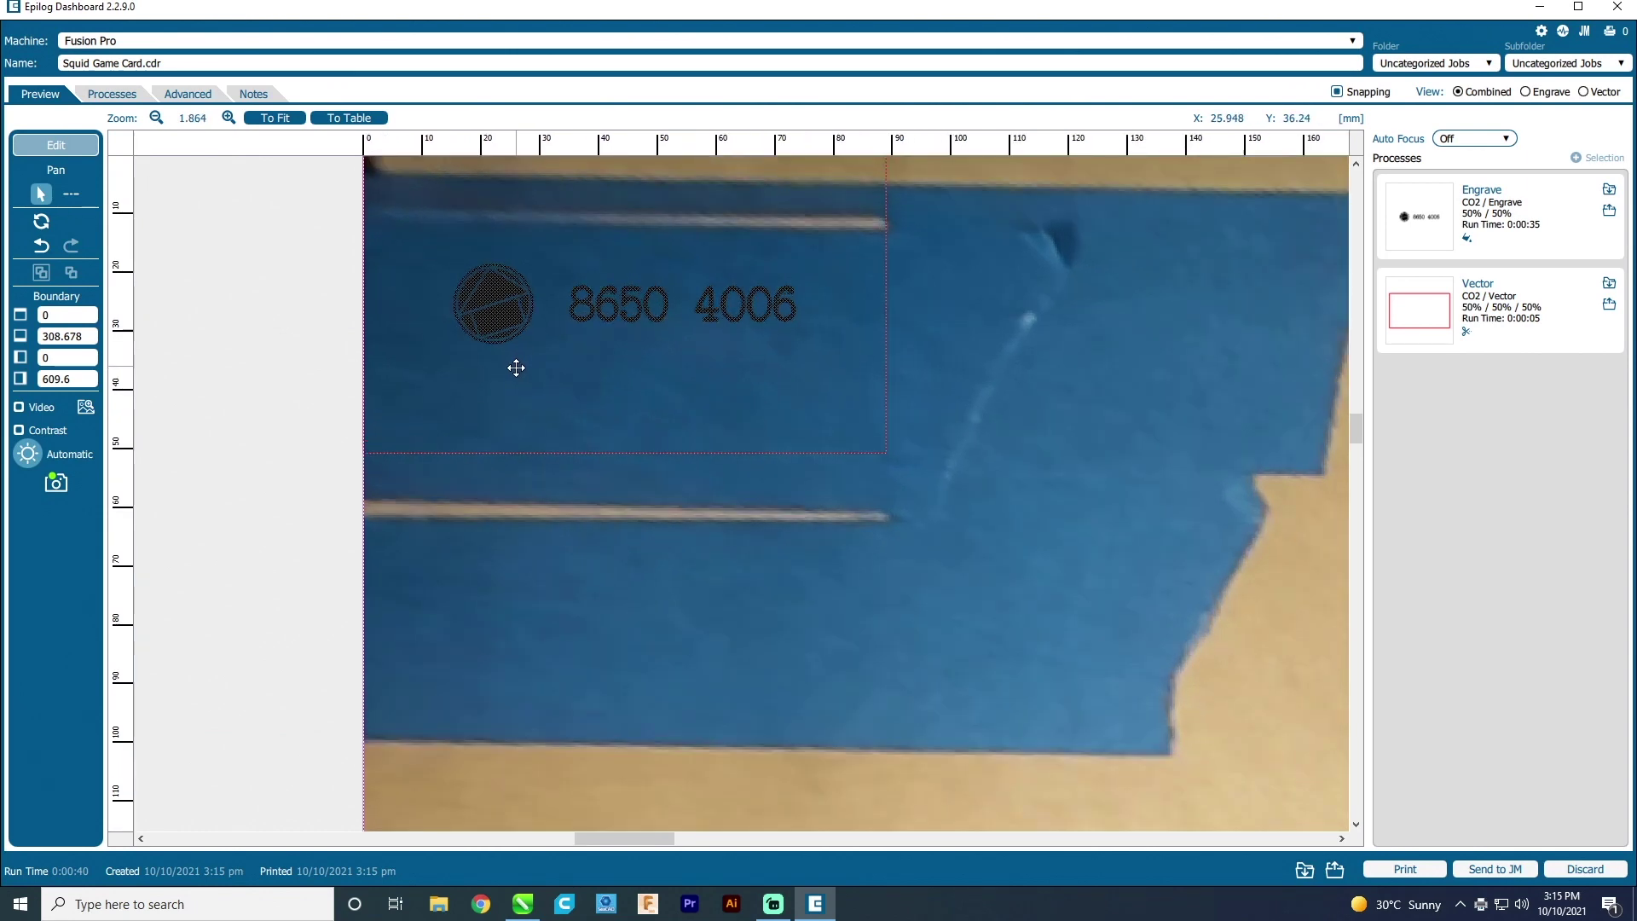
{"action": "left_click_drag", "start_coordinate": [607, 372], "coordinate": [606, 437]}
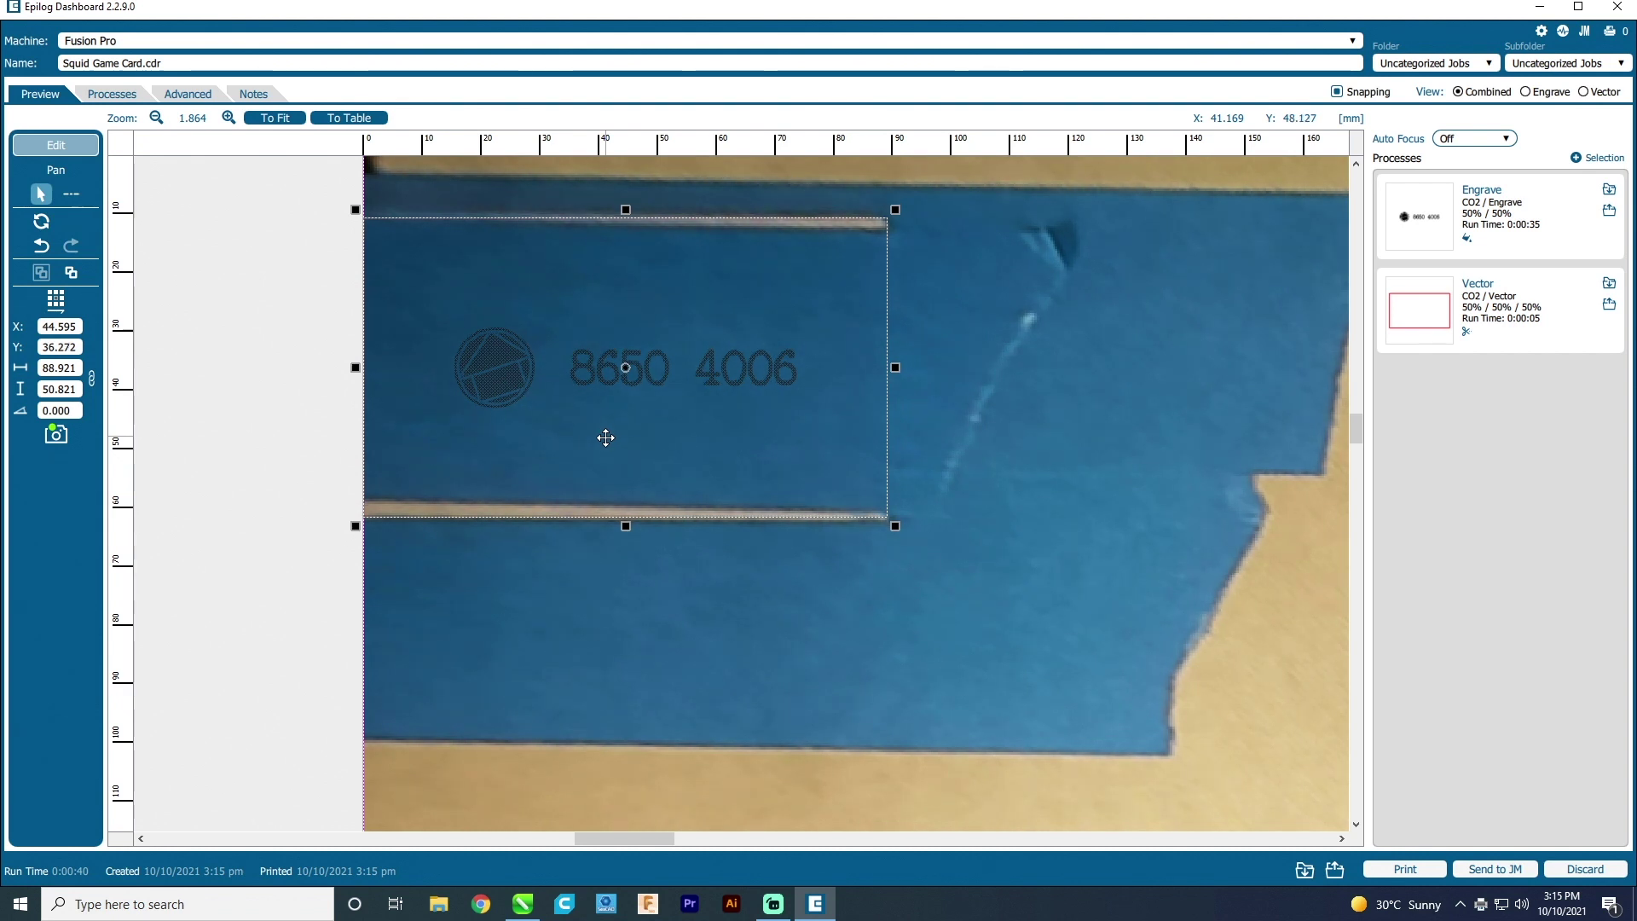
{"action": "left_click", "coordinate": [639, 585]}
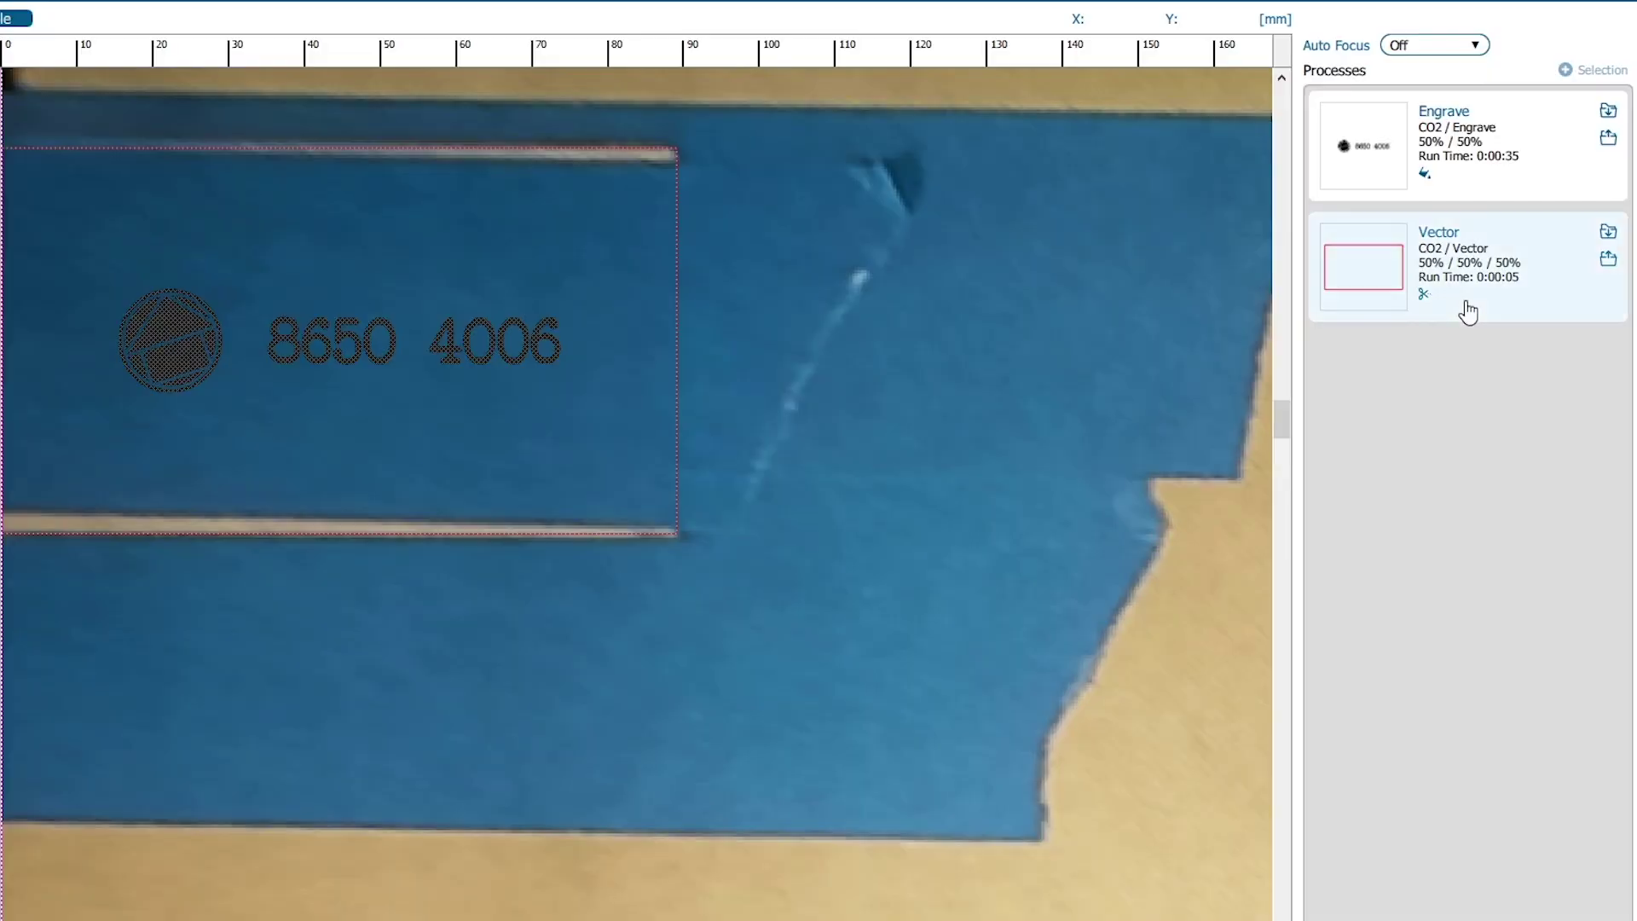
Set the Vector process type to Off so the card outline is not cut again
{"action": "left_click", "coordinate": [1503, 344]}
{"action": "left_click", "coordinate": [1478, 407]}
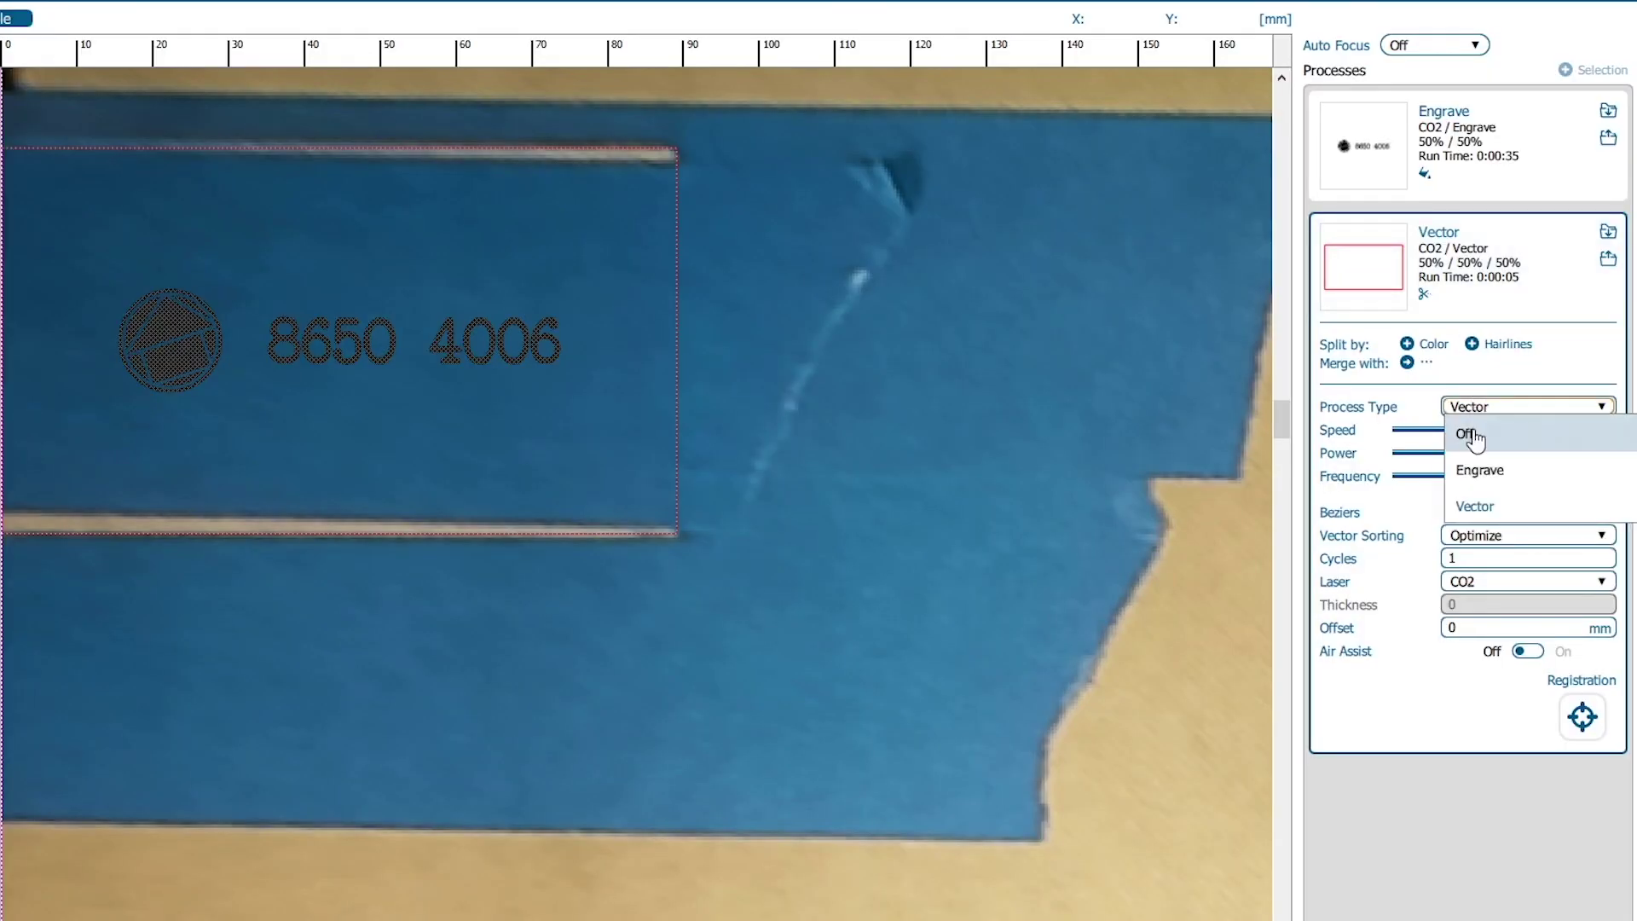
{"action": "left_click", "coordinate": [1476, 438]}
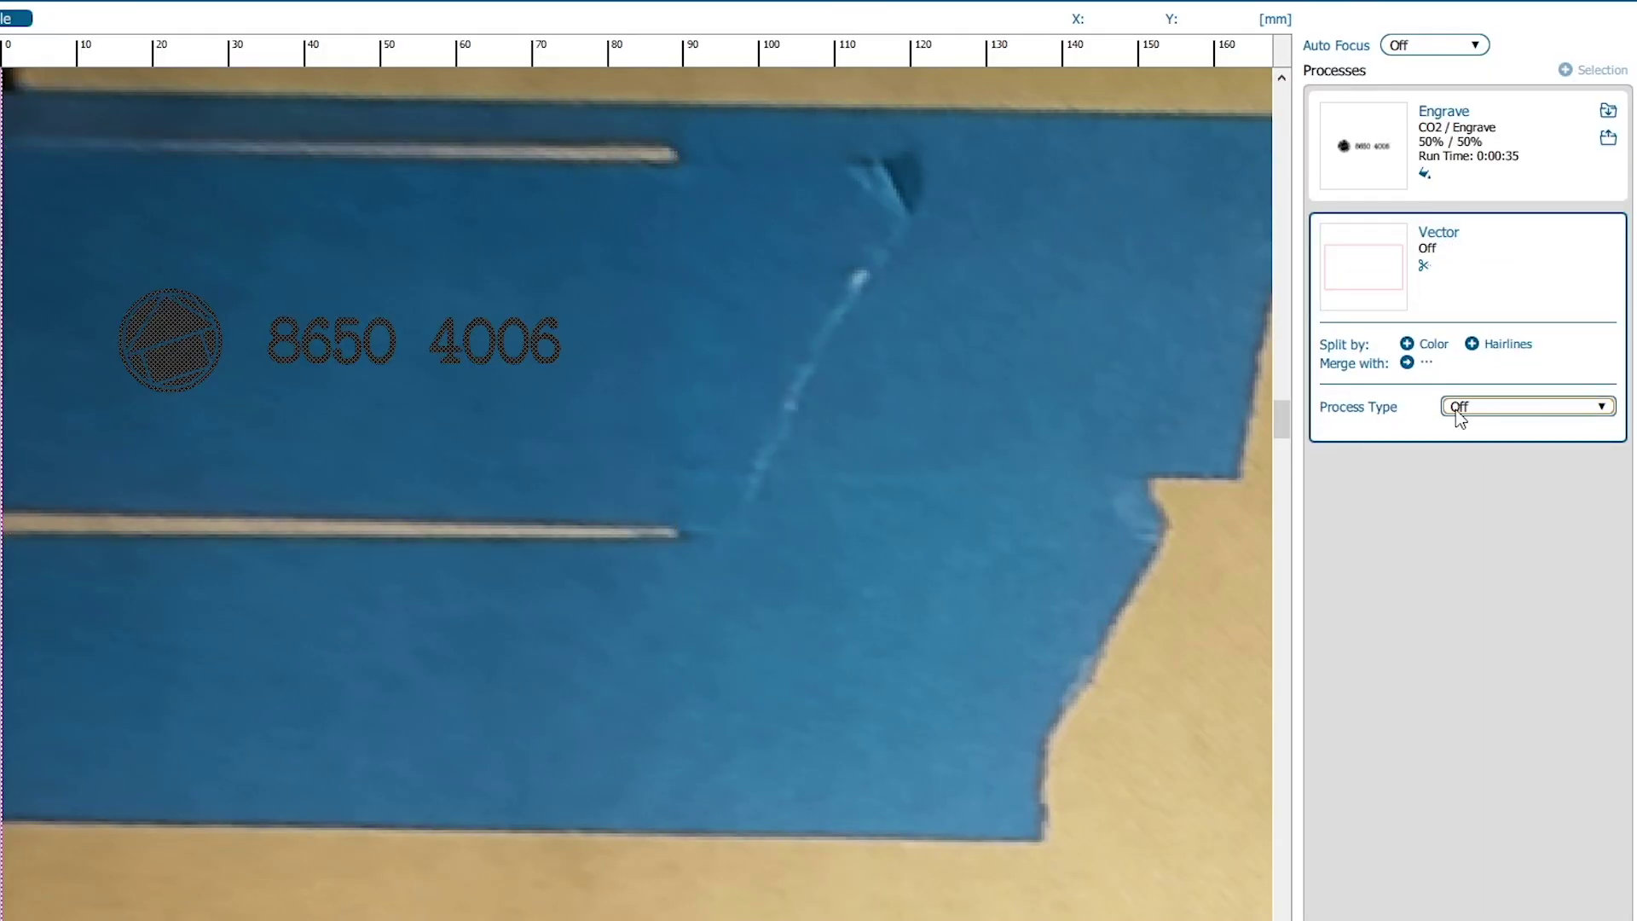
Set the Engrave process to 90% speed and 90% power with air assist on, and send the phone number side to the Fusion Pro
{"action": "left_click", "coordinate": [1470, 186]}
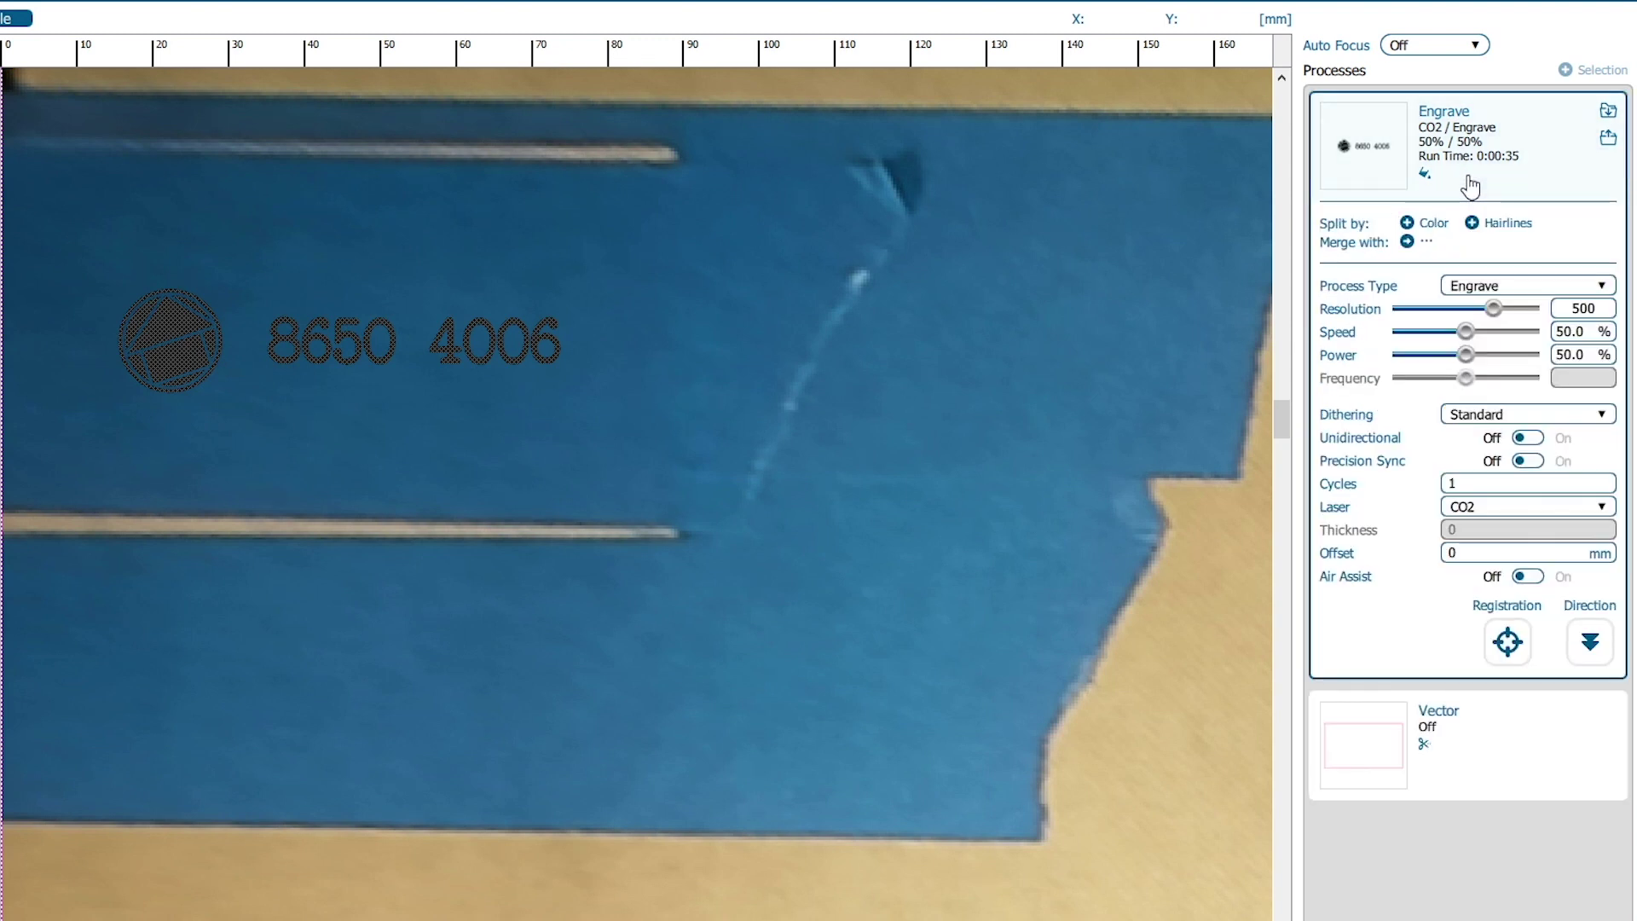
{"action": "left_click_drag", "start_coordinate": [1466, 332], "coordinate": [1508, 331]}
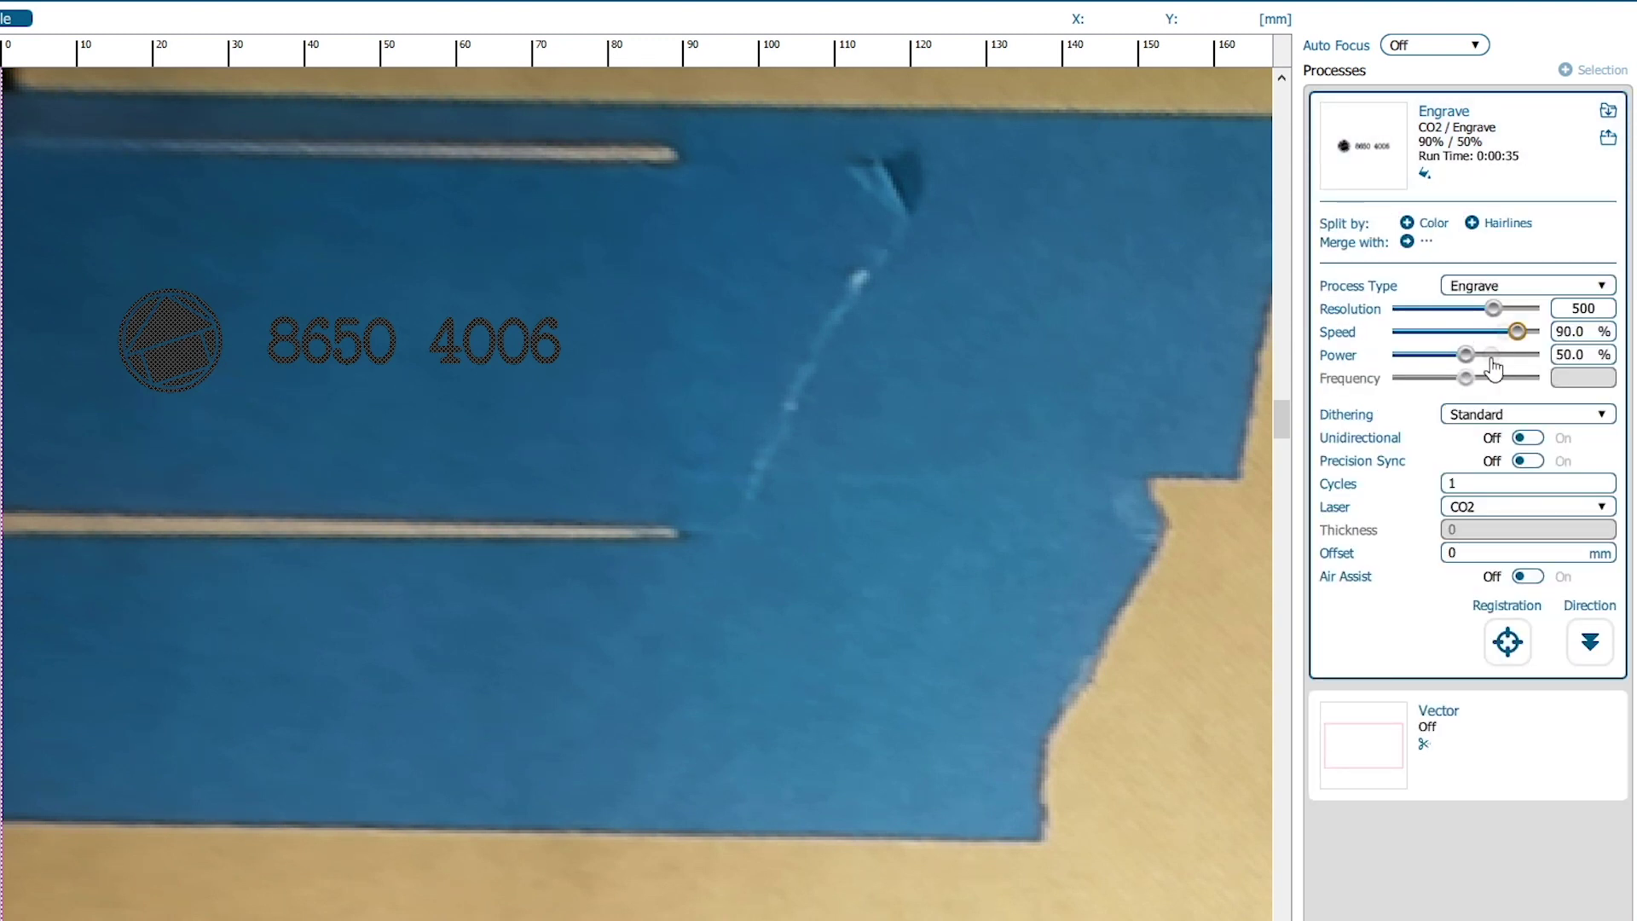
{"action": "left_click_drag", "start_coordinate": [1466, 354], "coordinate": [1518, 356]}
{"action": "left_click", "coordinate": [1533, 580]}
{"action": "left_click", "coordinate": [1408, 870]}
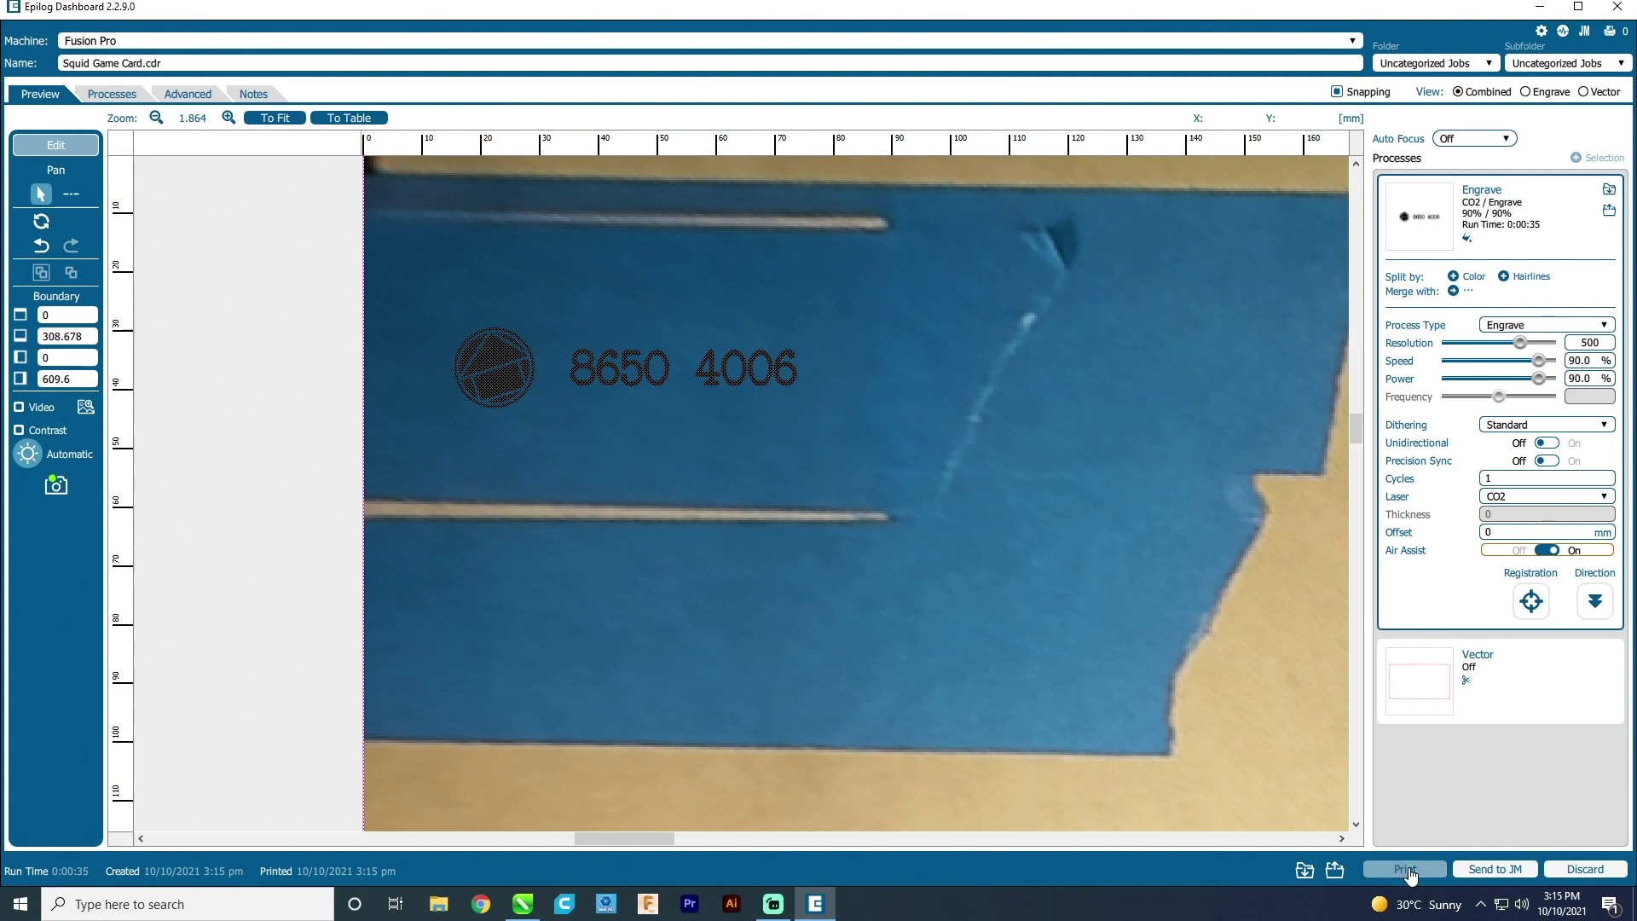